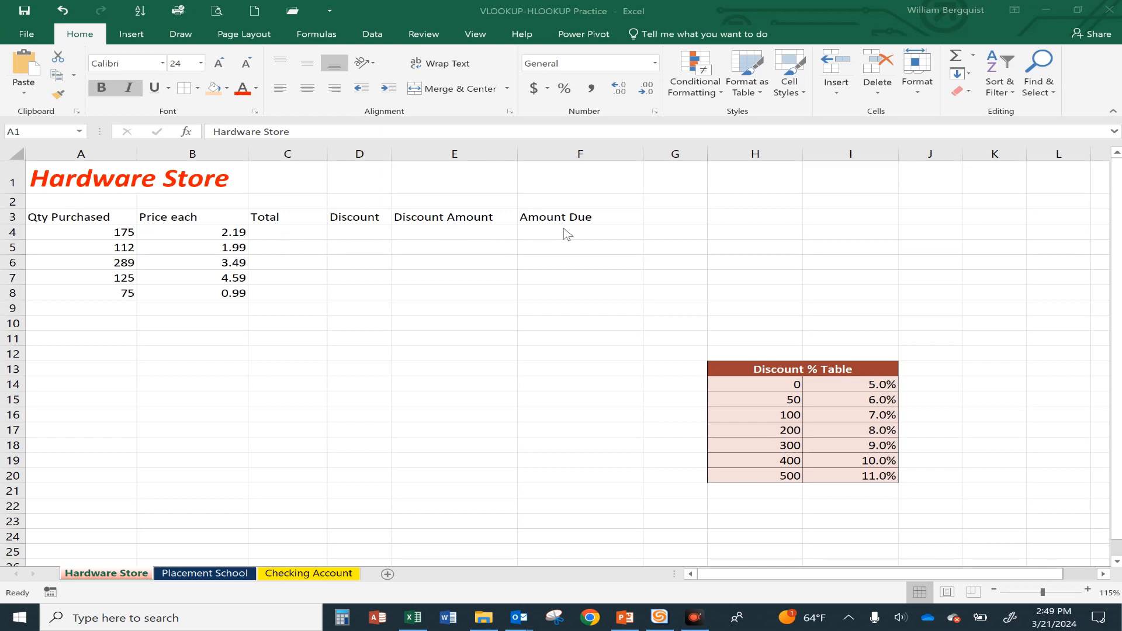
Calculate the first row's Total in C4 as =A4*B4 and fill the formula down to C8.
{"action": "left_click", "coordinate": [279, 233]}
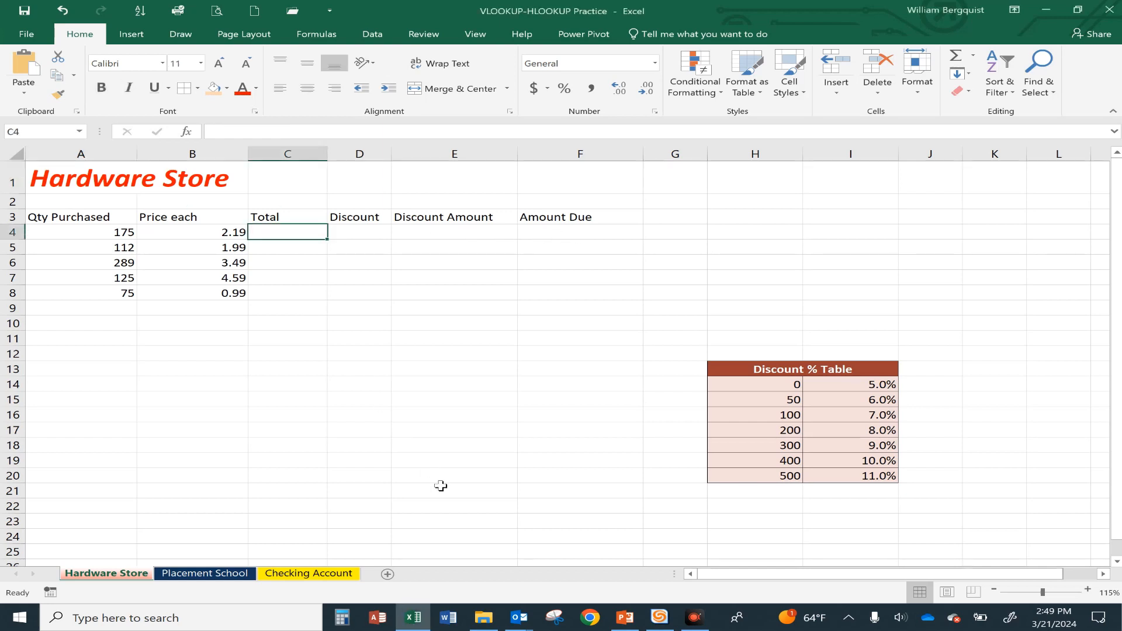
{"action": "type", "text": "="}
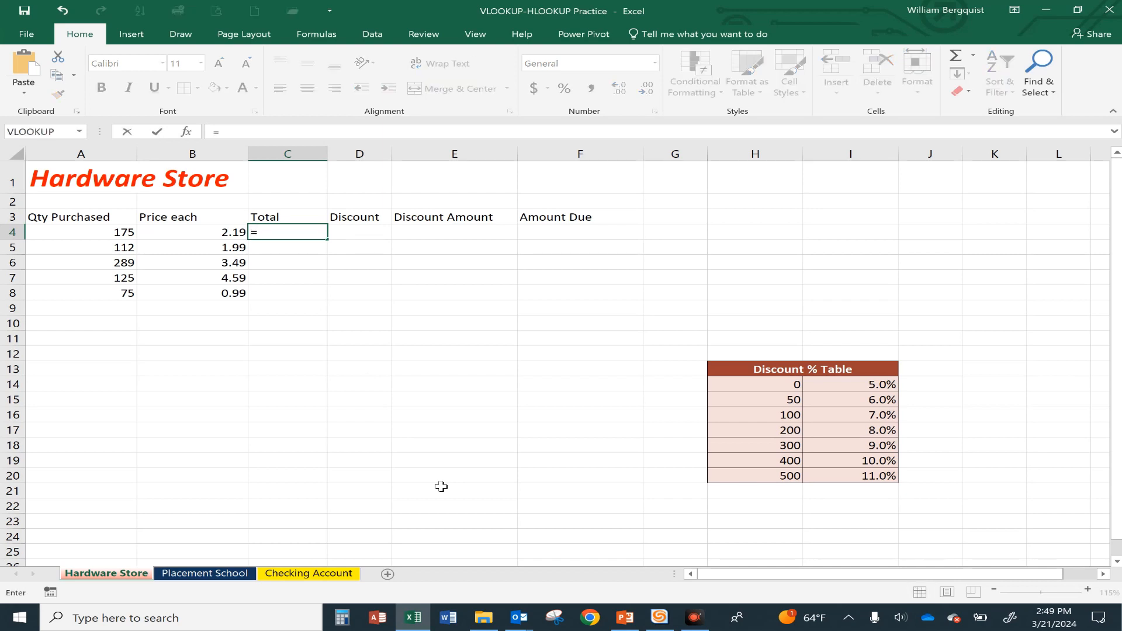
{"action": "left_click", "coordinate": [126, 232]}
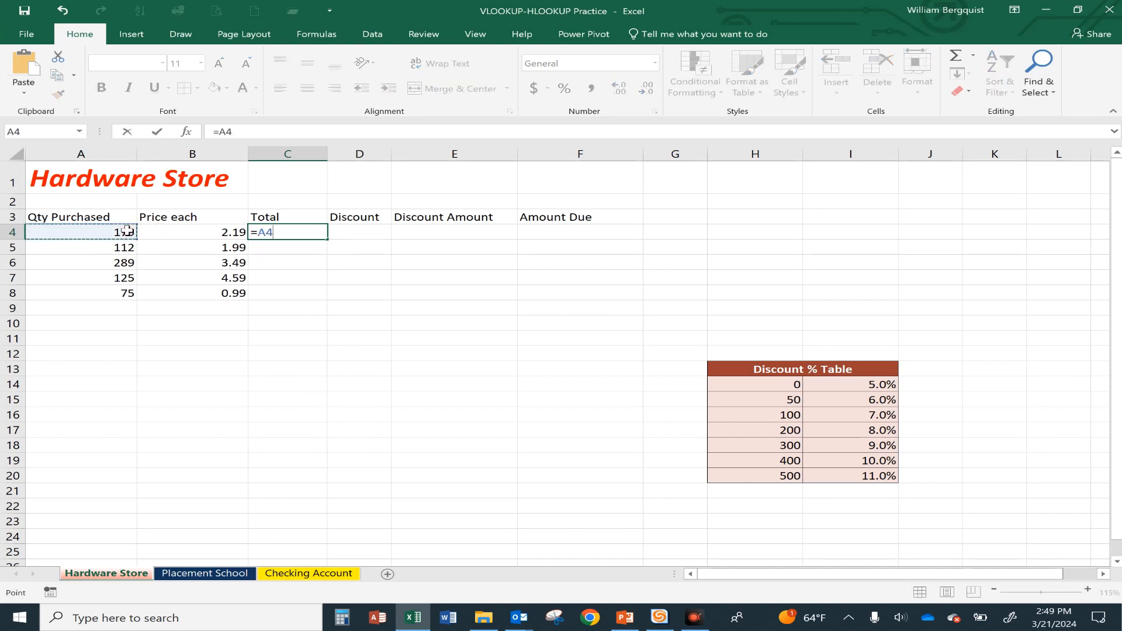
{"action": "type", "text": "*"}
{"action": "left_click", "coordinate": [192, 234]}
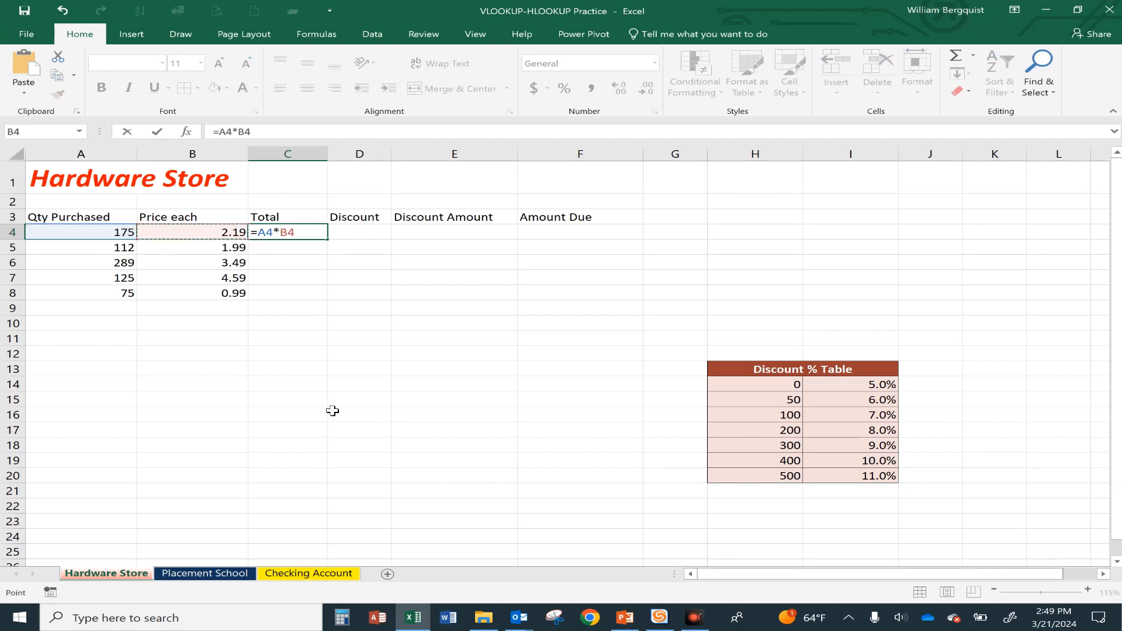
{"action": "key", "text": "Return"}
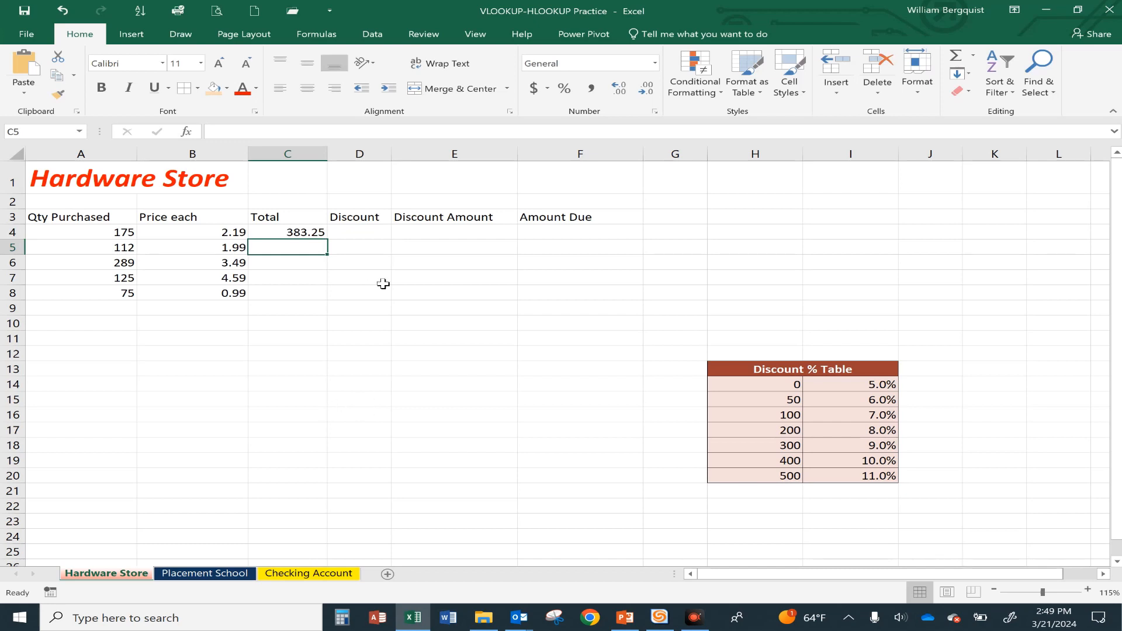
{"action": "left_click", "coordinate": [306, 231]}
{"action": "left_click_drag", "start_coordinate": [325, 238], "coordinate": [325, 298]}
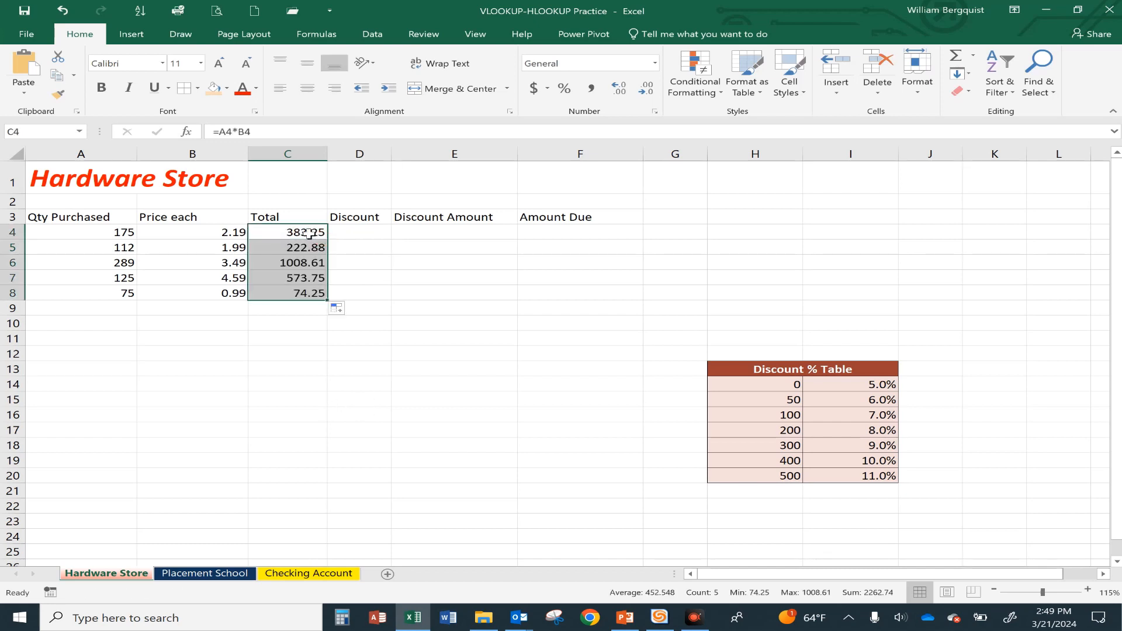
Format the Total in C4 as Currency and the remaining totals in C5:C8 with Comma Style.
{"action": "left_click", "coordinate": [310, 234]}
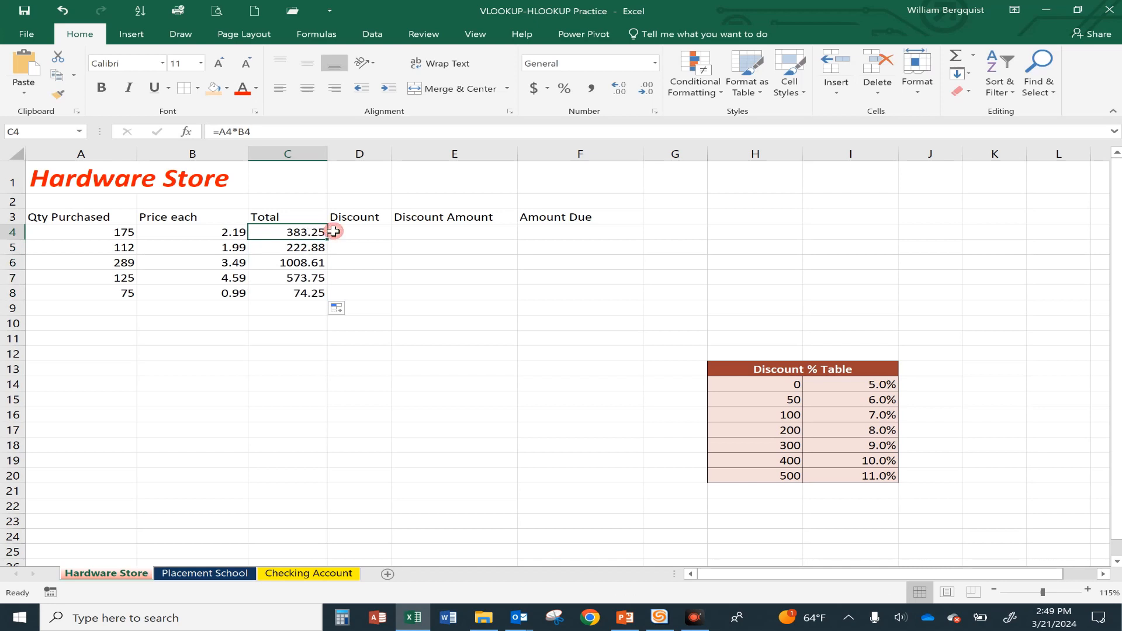
{"action": "left_click", "coordinate": [655, 63]}
{"action": "left_click", "coordinate": [606, 140]}
{"action": "left_click", "coordinate": [316, 247]}
{"action": "left_click_drag", "start_coordinate": [317, 247], "coordinate": [319, 294]}
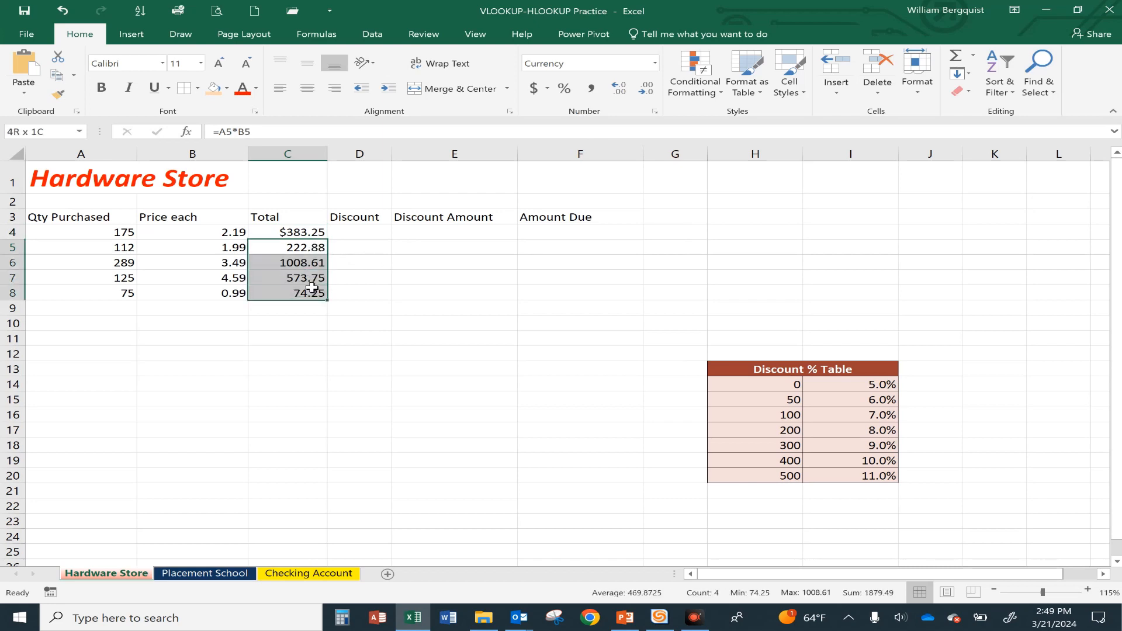
{"action": "left_click", "coordinate": [591, 89]}
Name the discount percentage table's data range H14:I20 Discount_Table.
{"action": "left_click", "coordinate": [361, 231]}
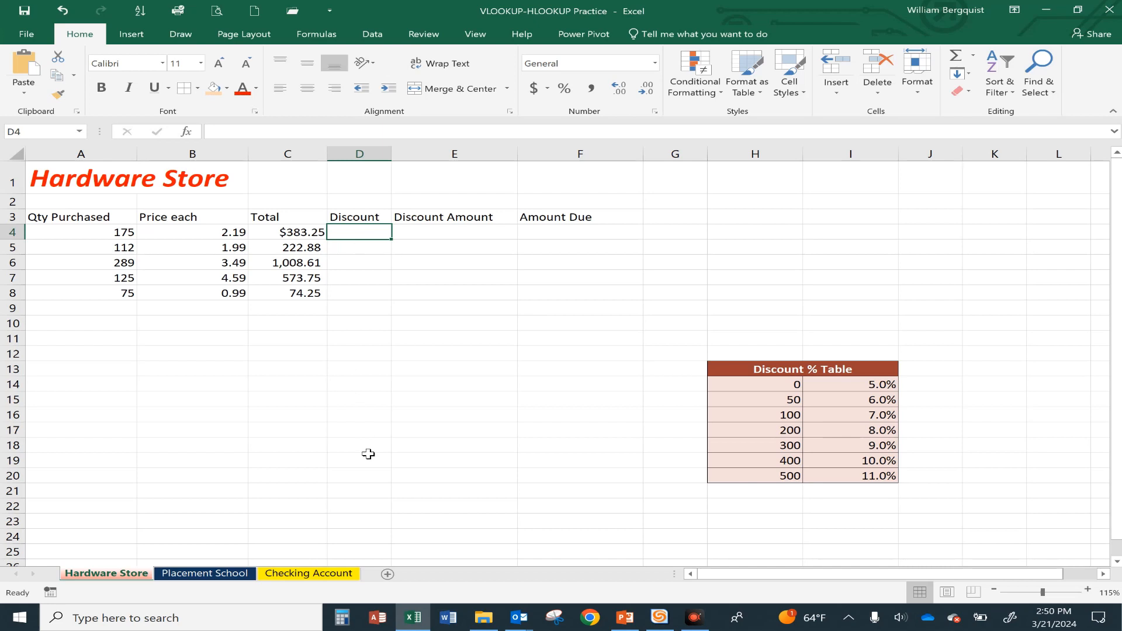
{"action": "left_click", "coordinate": [745, 383]}
{"action": "left_click_drag", "start_coordinate": [748, 384], "coordinate": [846, 475]}
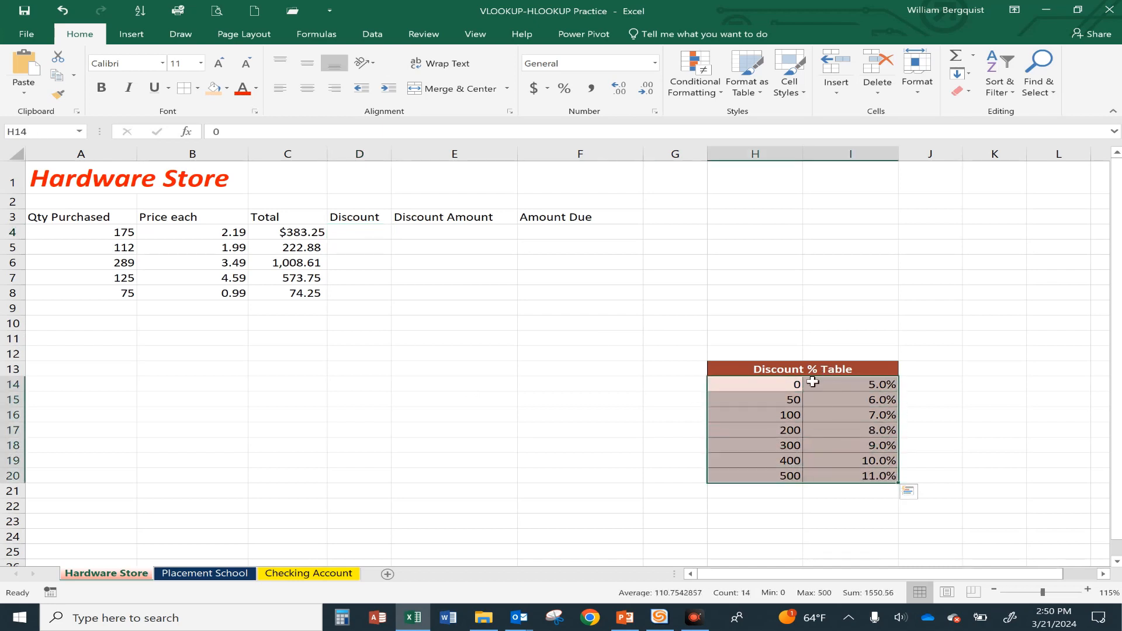
{"action": "left_click_drag", "start_coordinate": [780, 388], "coordinate": [853, 473]}
{"action": "left_click", "coordinate": [39, 130]}
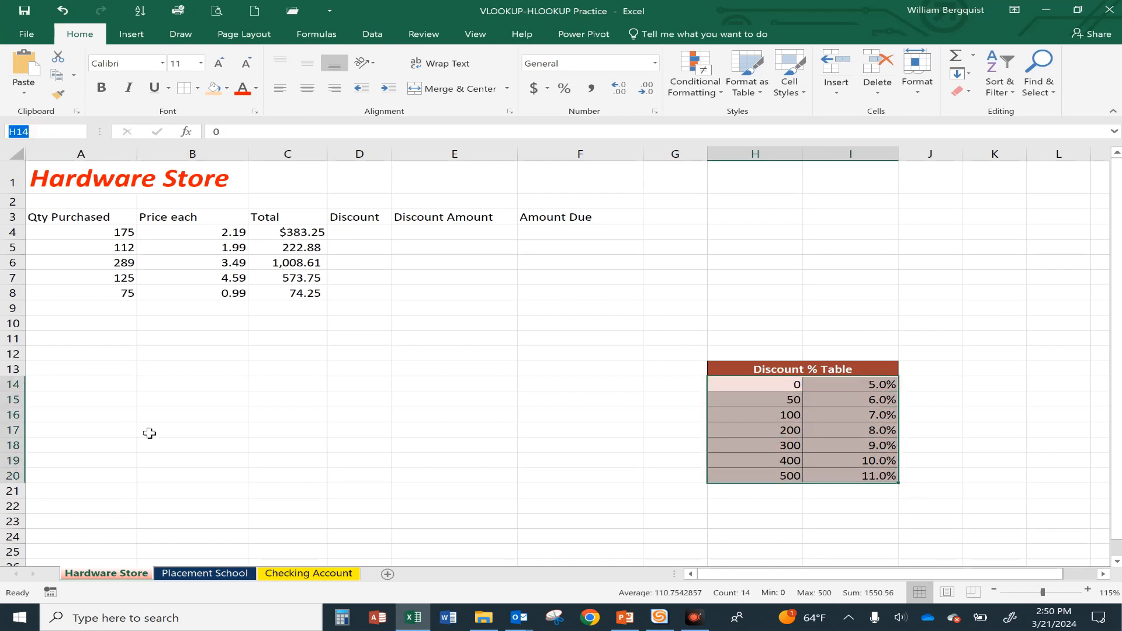
{"action": "type", "text": "d"}
{"action": "type", "text": "iscou"}
{"action": "type", "text": "nt_Table"}
{"action": "key", "text": "Return"}
Enter =VLOOKUP(A4,Discount_Table,2) in D4 to look up the first row's Discount.
{"action": "left_click", "coordinate": [369, 229]}
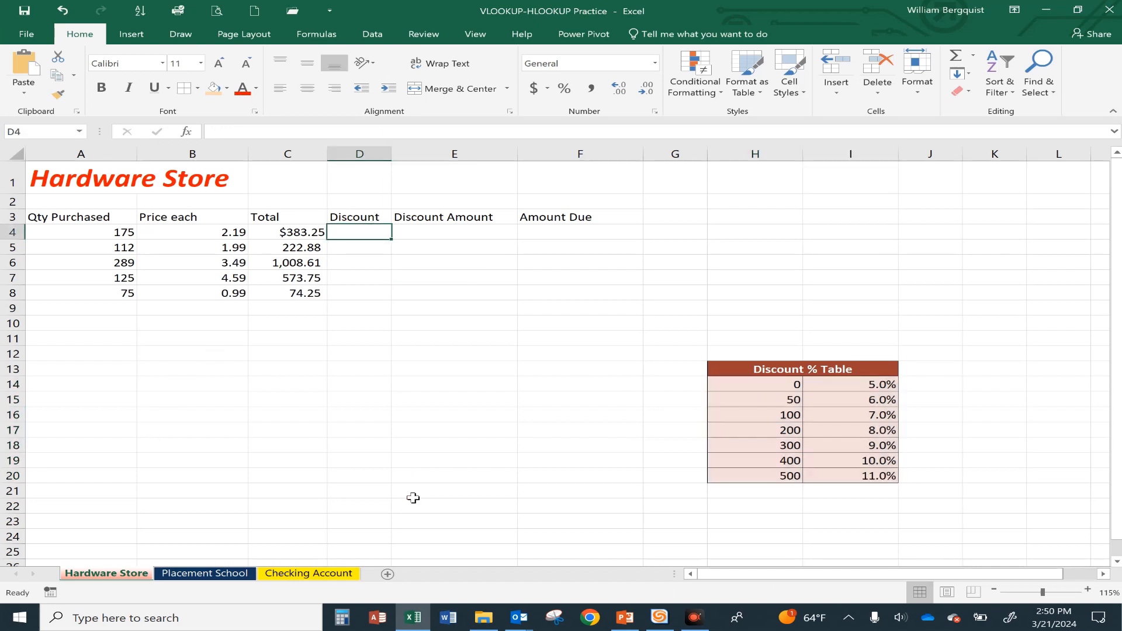
{"action": "type", "text": "=vlo"}
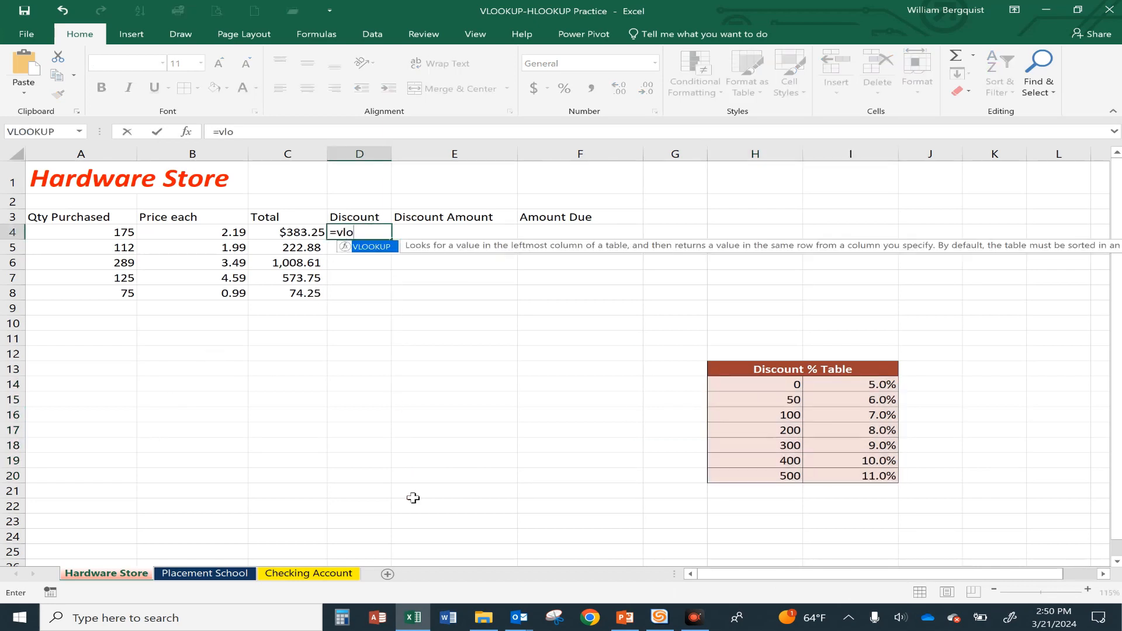
{"action": "type", "text": "okup("}
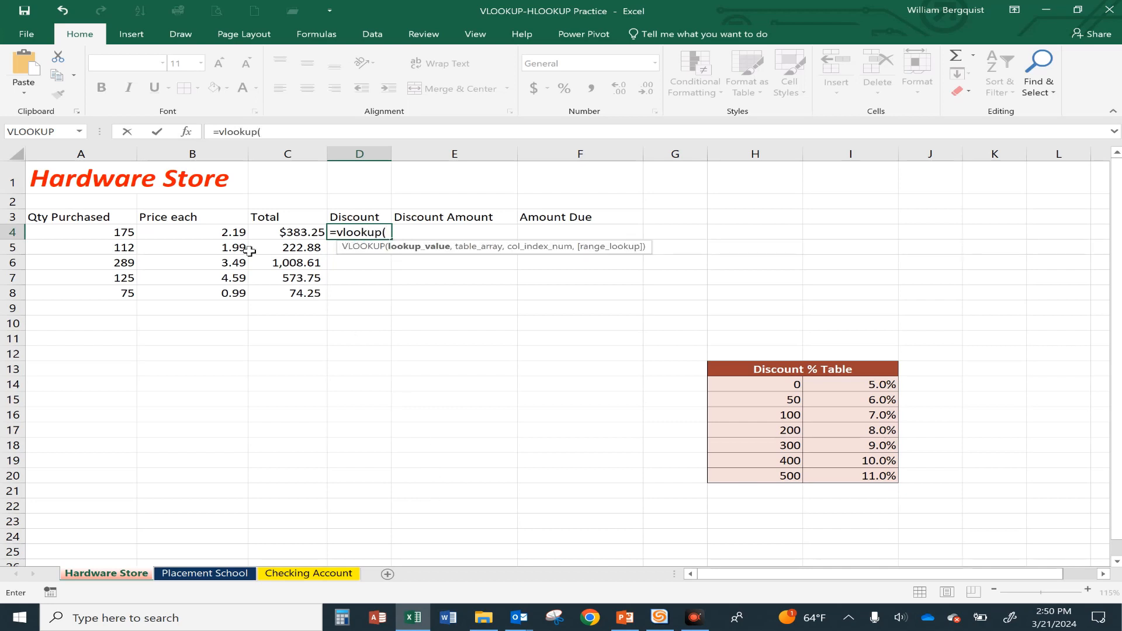
{"action": "left_click", "coordinate": [98, 233]}
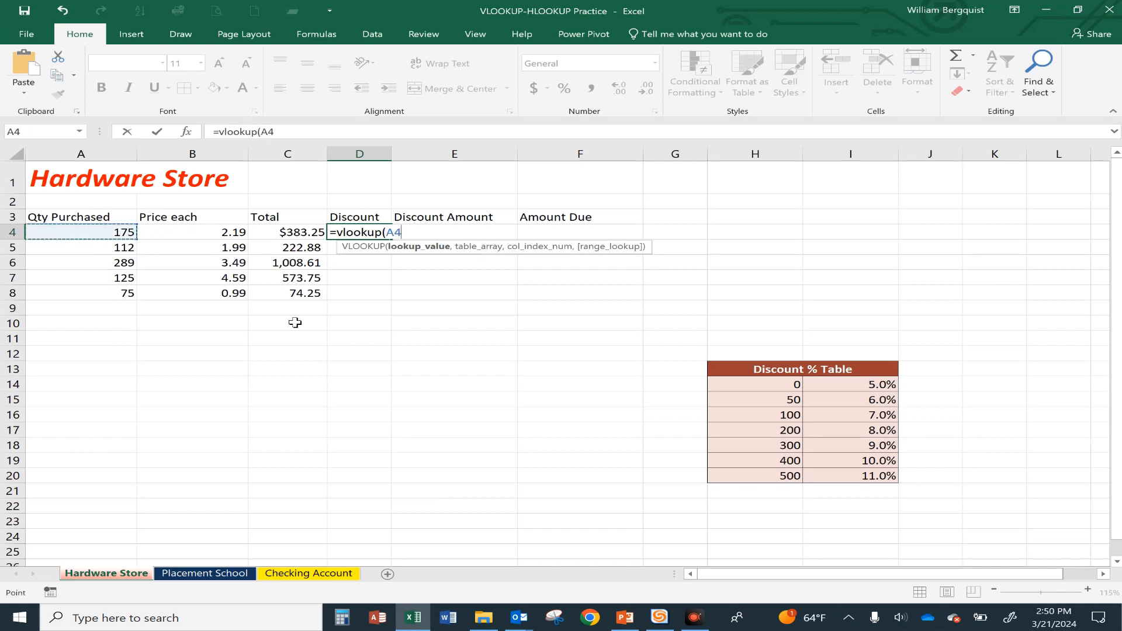
{"action": "type", "text": ","}
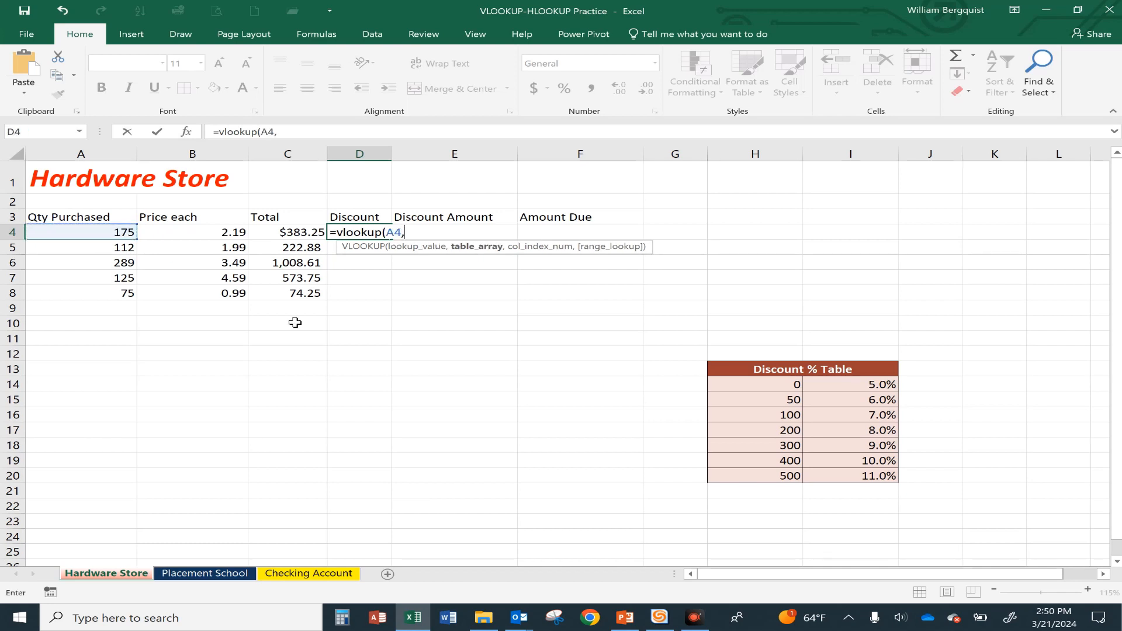
{"action": "type", "text": "D"}
{"action": "type", "text": "scou"}
{"action": "key", "text": "BackSpace"}
{"action": "key", "text": "BackSpace"}
{"action": "key", "text": "BackSpace"}
{"action": "key", "text": "BackSpace"}
{"action": "type", "text": "is"}
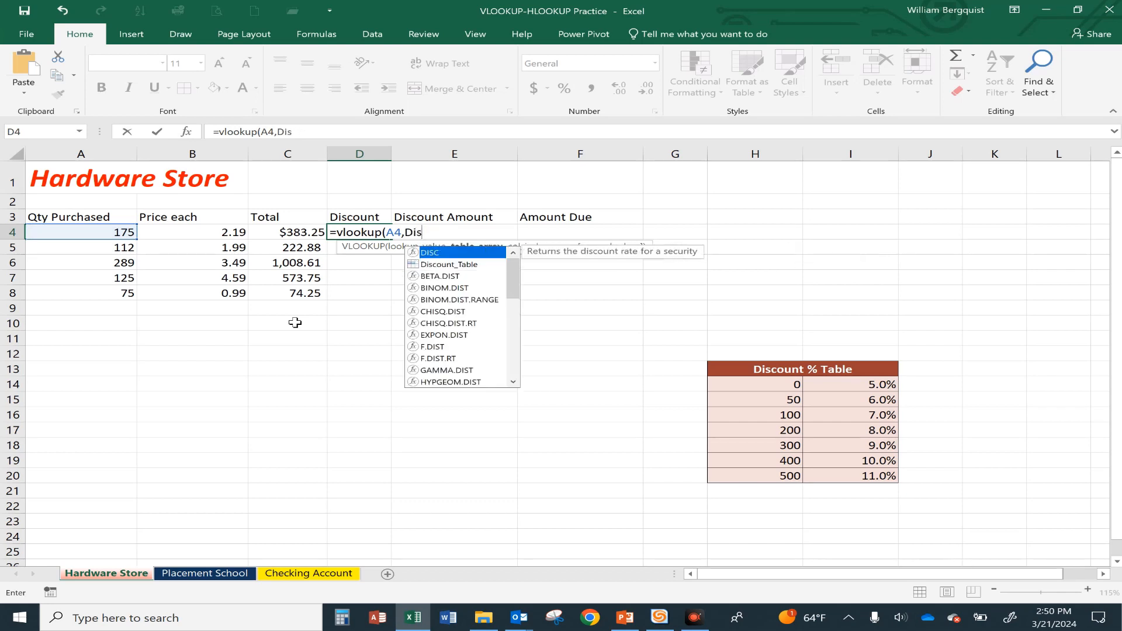
{"action": "type", "text": "count_table,"}
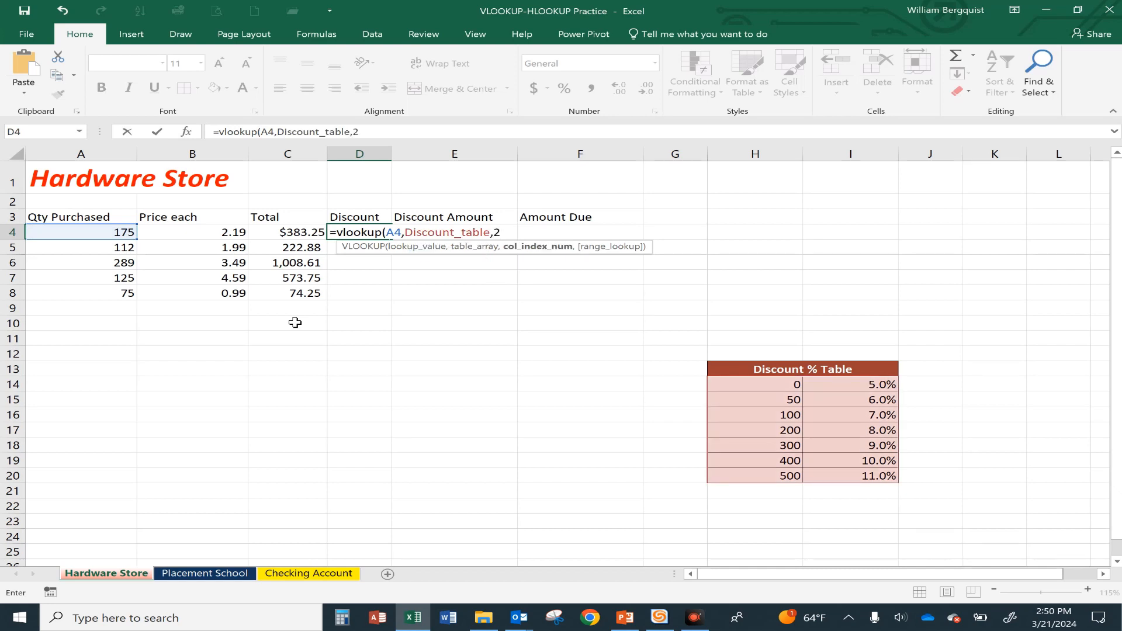
{"action": "type", "text": "2)"}
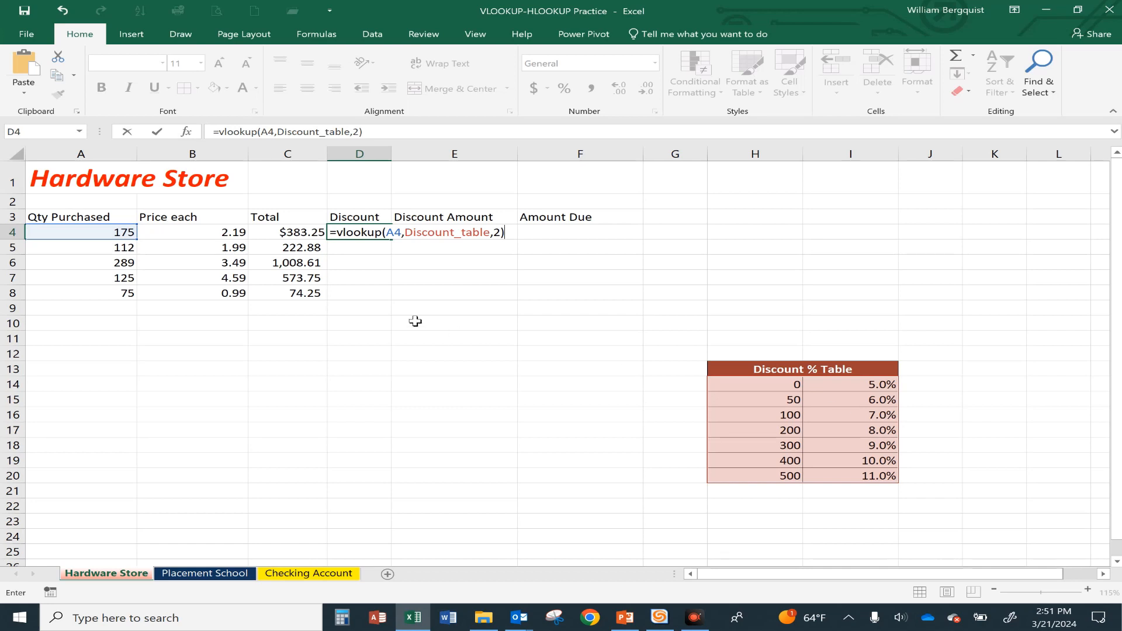
{"action": "key", "text": "Return"}
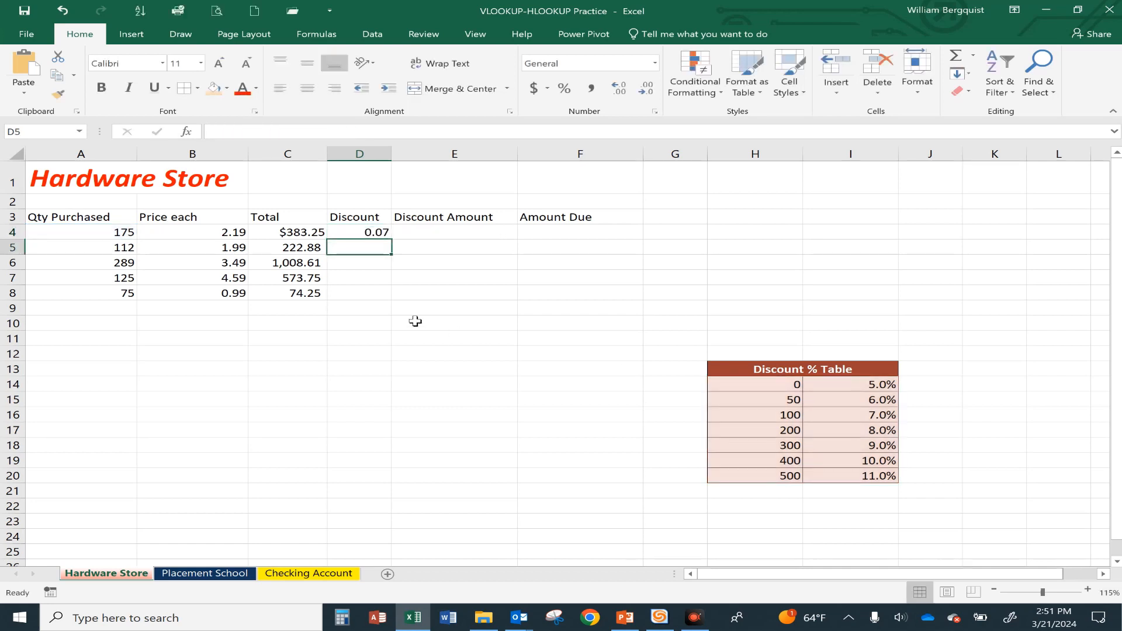
Format the Discount in D4 as a percentage with two decimal places and fill it down to D8.
{"action": "left_click", "coordinate": [363, 232]}
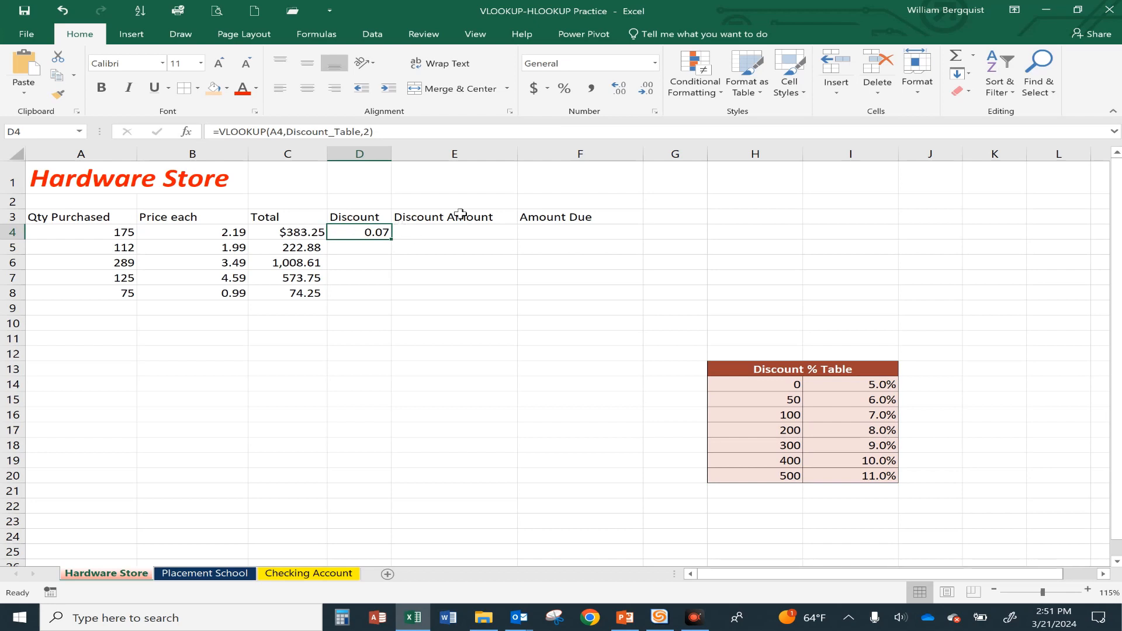
{"action": "left_click", "coordinate": [564, 88]}
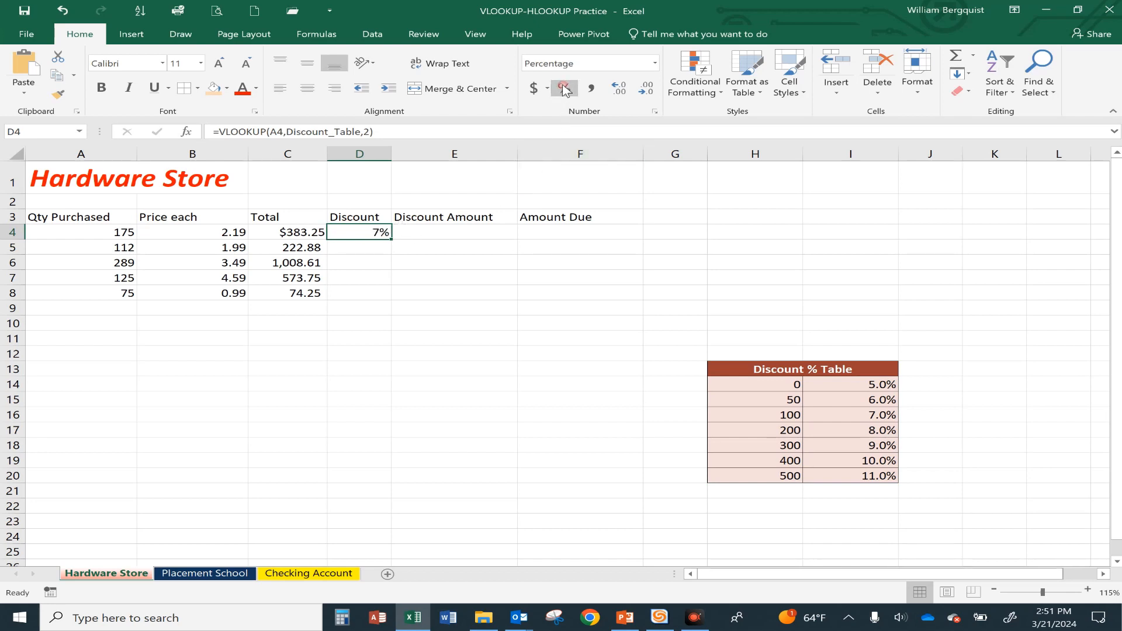
{"action": "left_click", "coordinate": [625, 87]}
{"action": "left_click", "coordinate": [627, 88]}
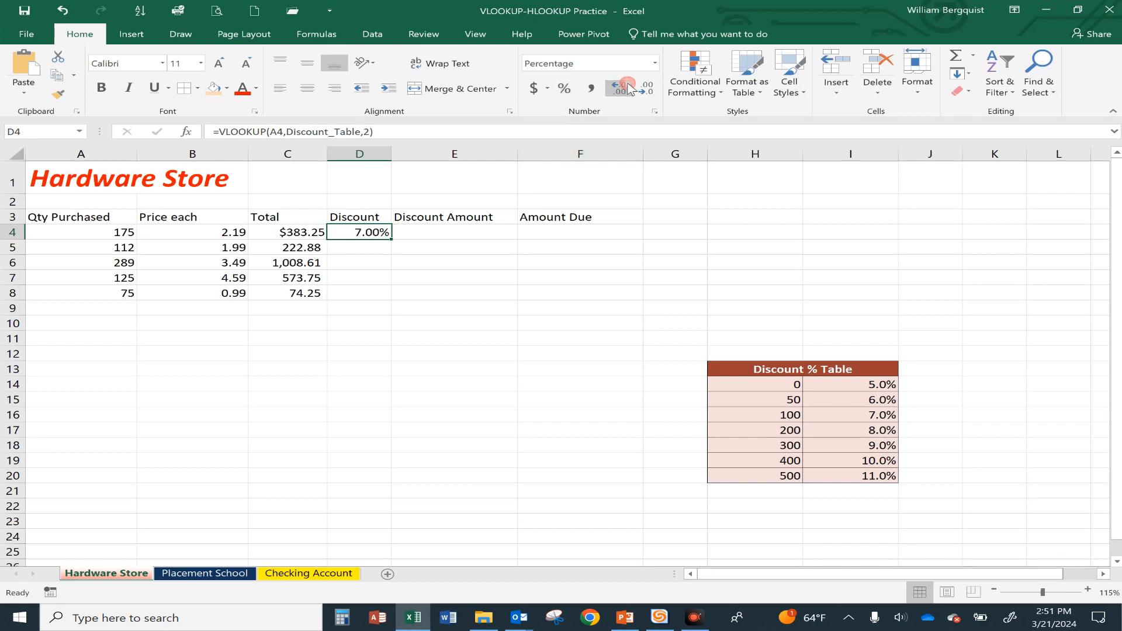
{"action": "double_click", "coordinate": [391, 240]}
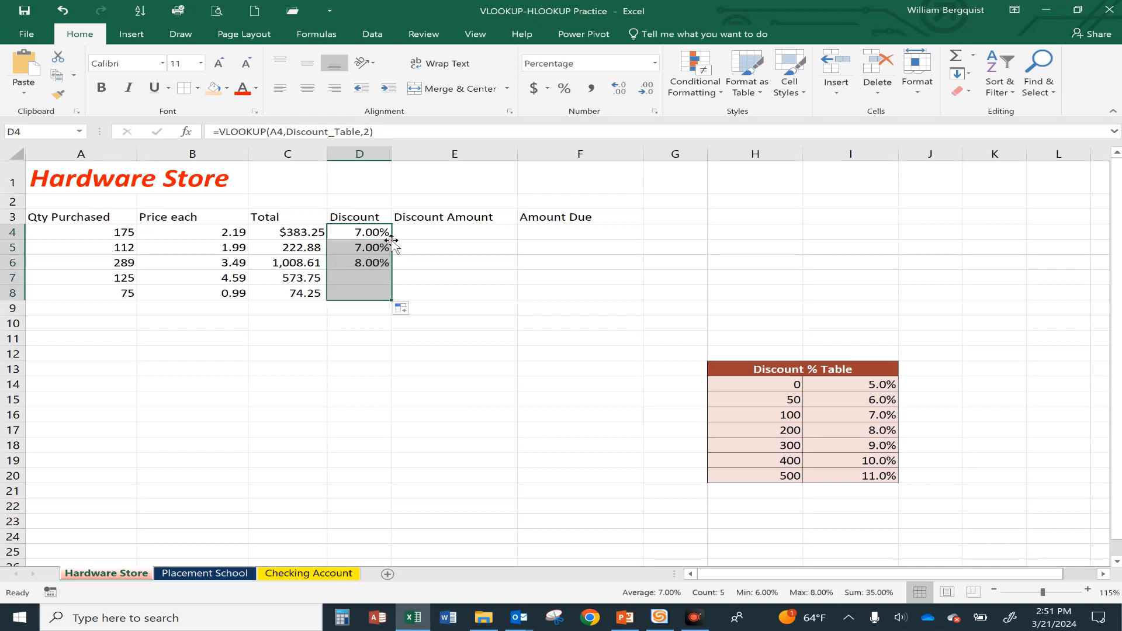
Compare the third item's discount with the discount table and set its quantity purchased in A6 to 300.
{"action": "left_click", "coordinate": [367, 263]}
{"action": "left_click", "coordinate": [119, 263]}
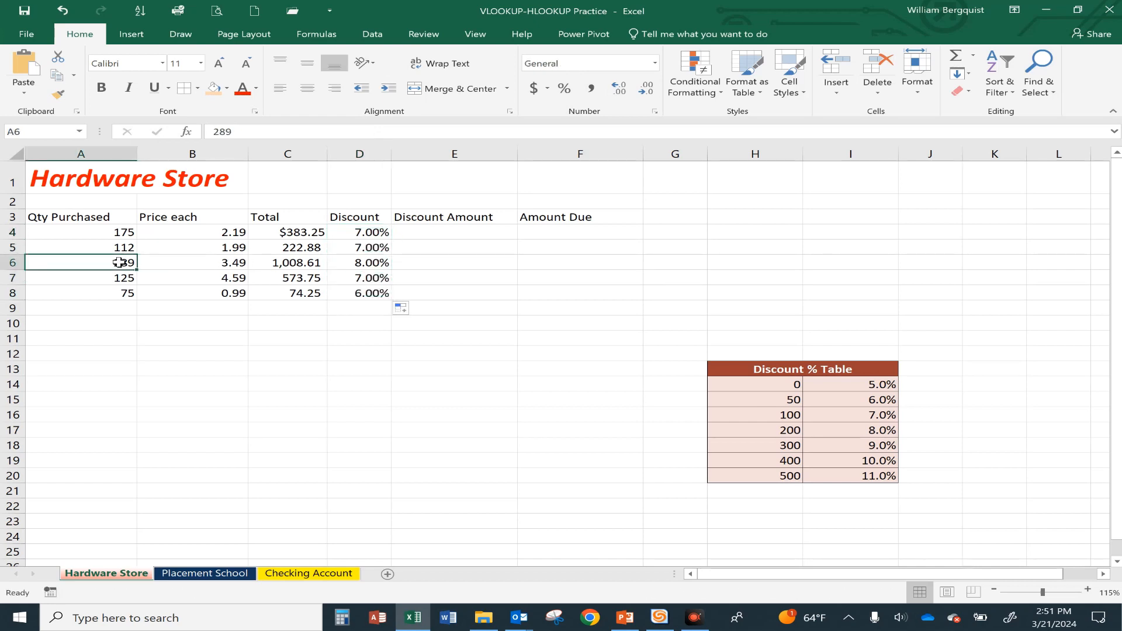
{"action": "left_click", "coordinate": [363, 262]}
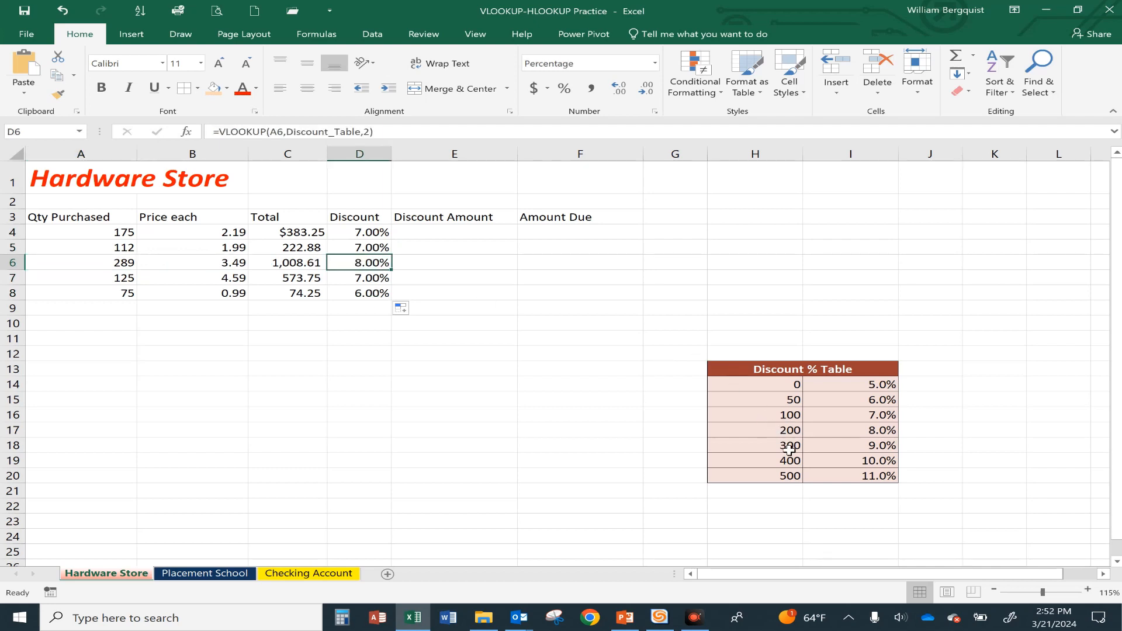
{"action": "left_click", "coordinate": [881, 430]}
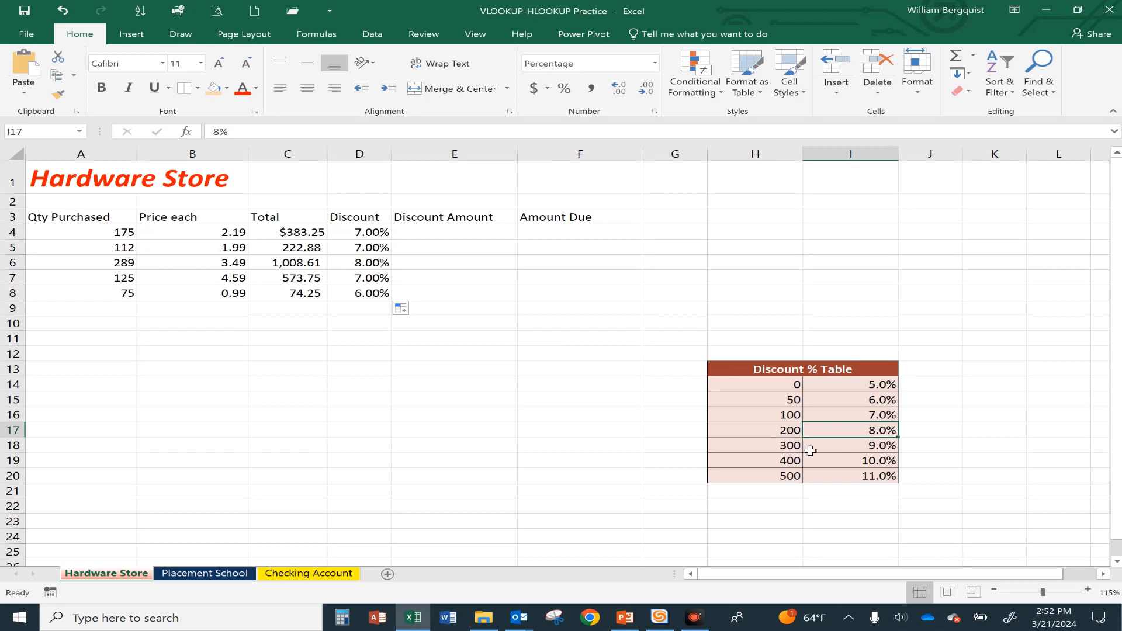
{"action": "left_click", "coordinate": [128, 261]}
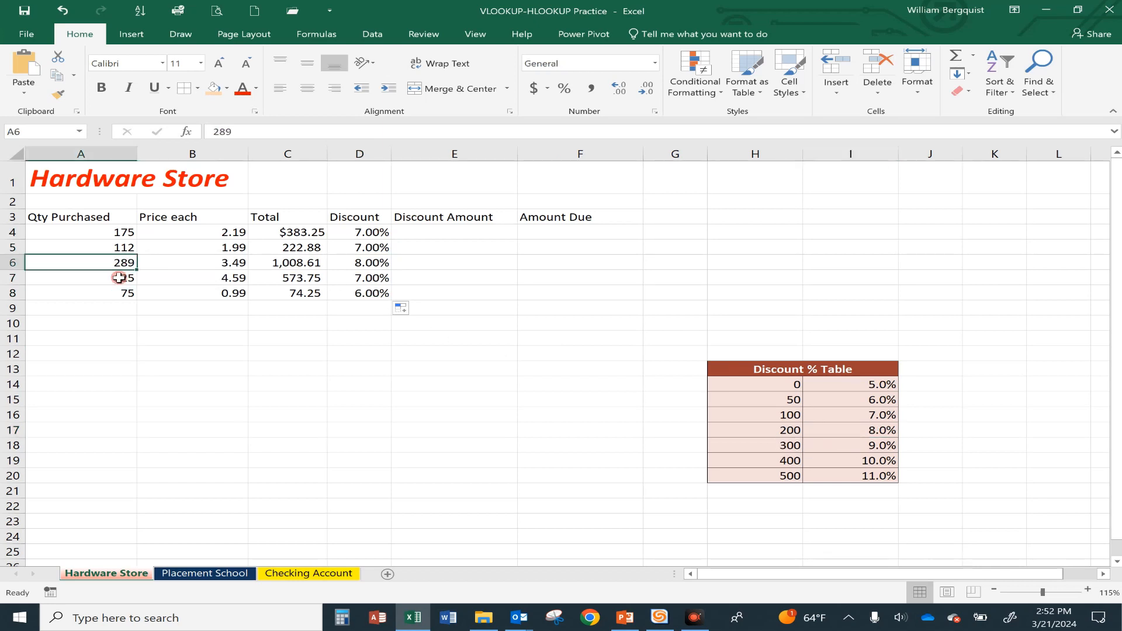
{"action": "type", "text": "300"}
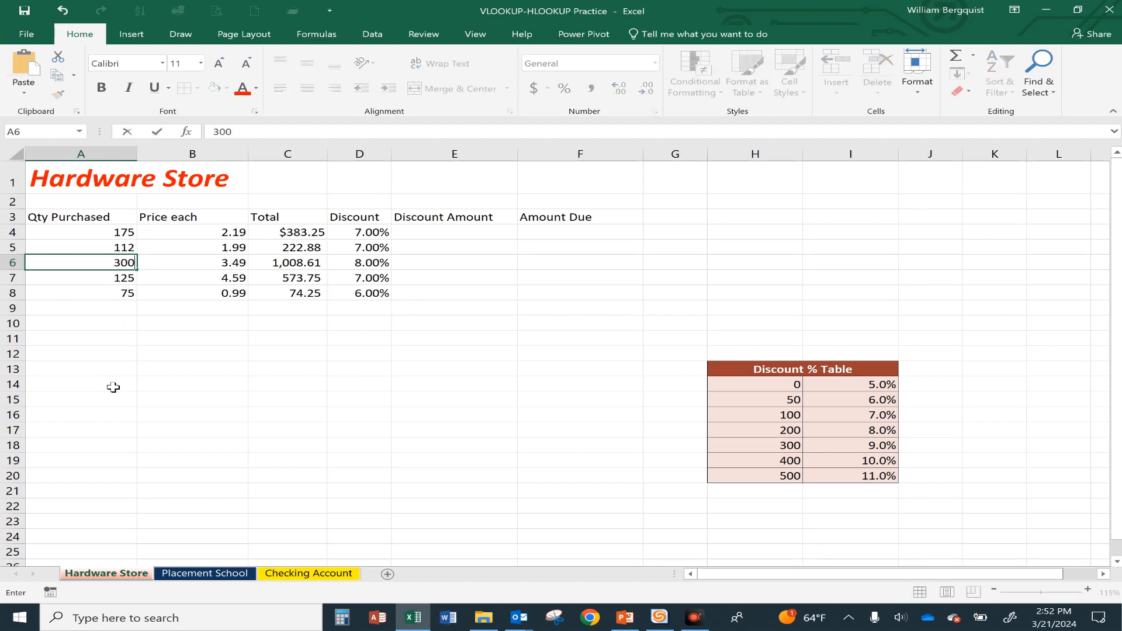
{"action": "key", "text": "Return"}
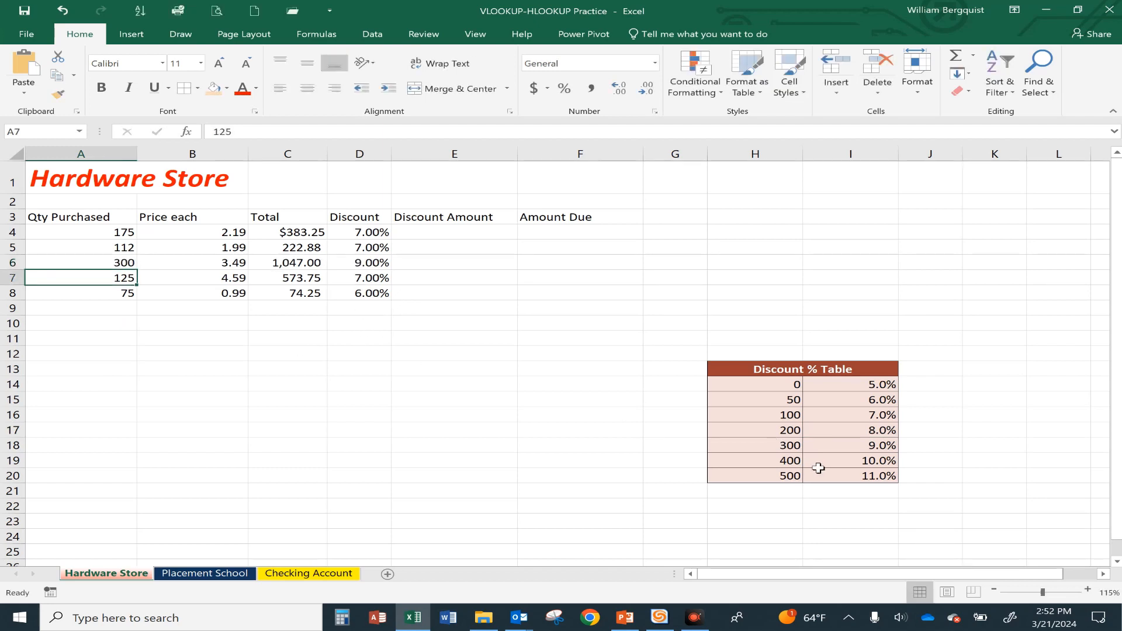
Calculate the first row's Discount Amount in E4 as Total times Discount with =C4*D4.
{"action": "left_click", "coordinate": [372, 231]}
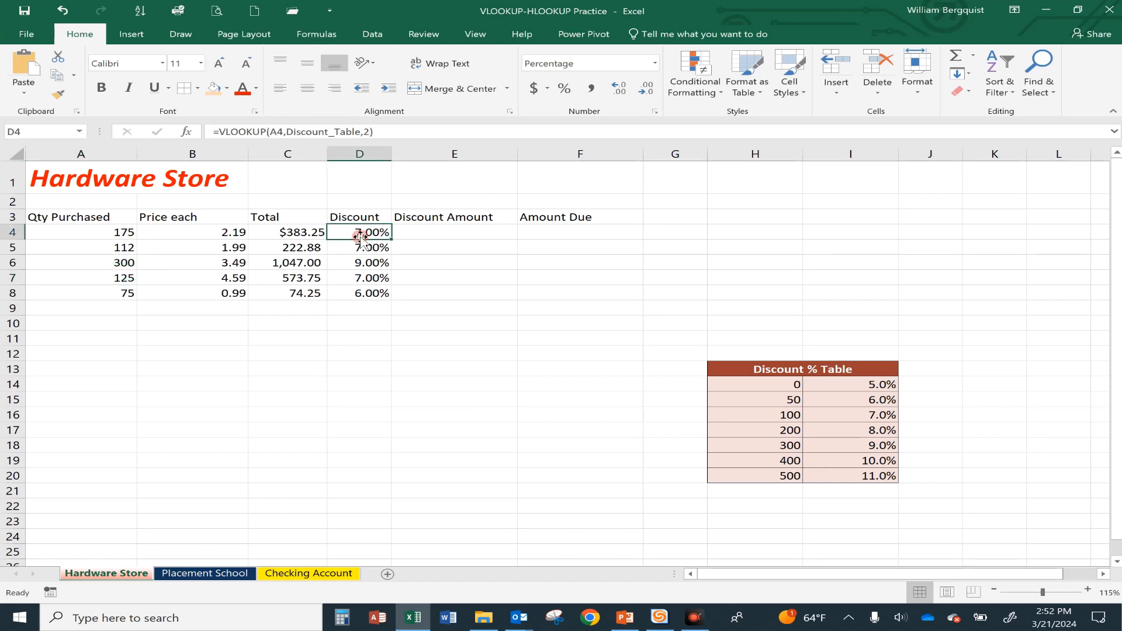
{"action": "left_click", "coordinate": [426, 227]}
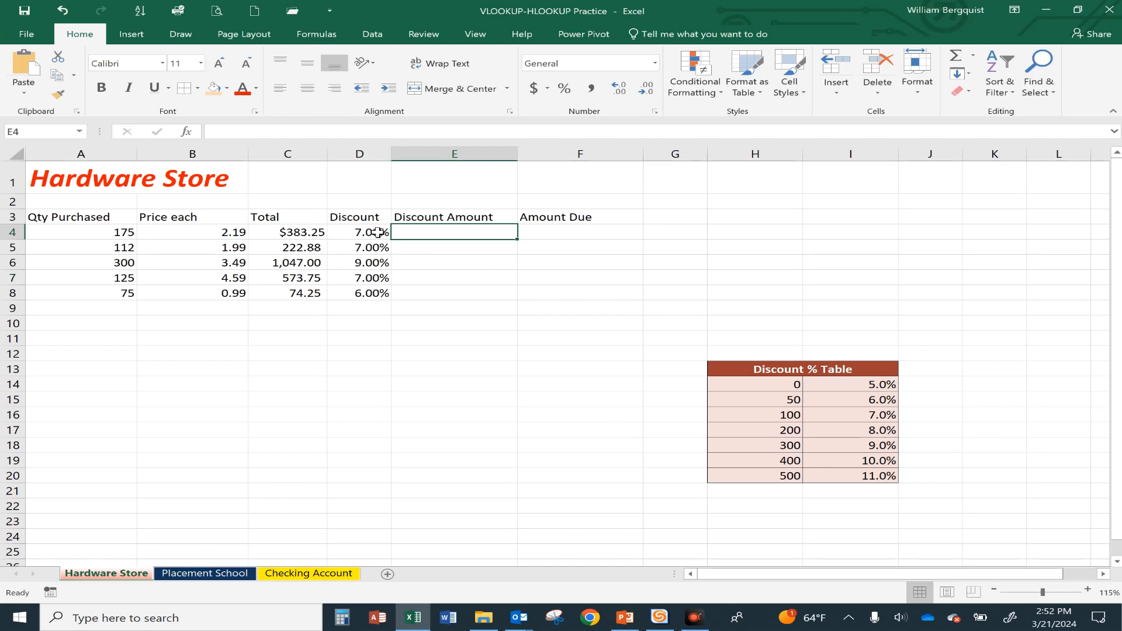
{"action": "type", "text": "="}
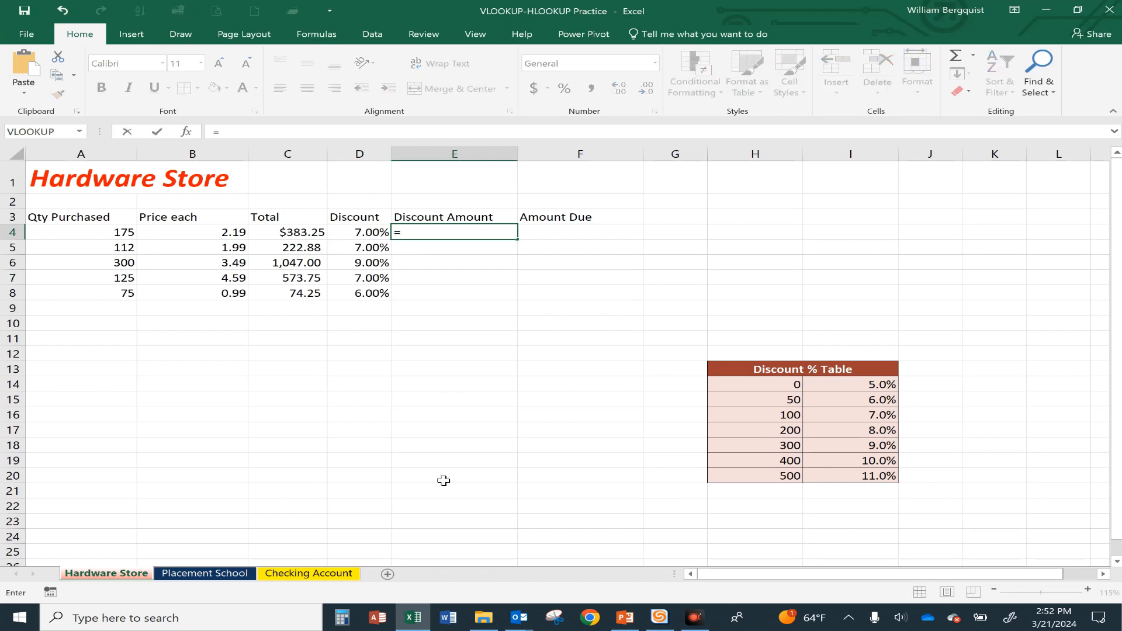
{"action": "left_click", "coordinate": [301, 233]}
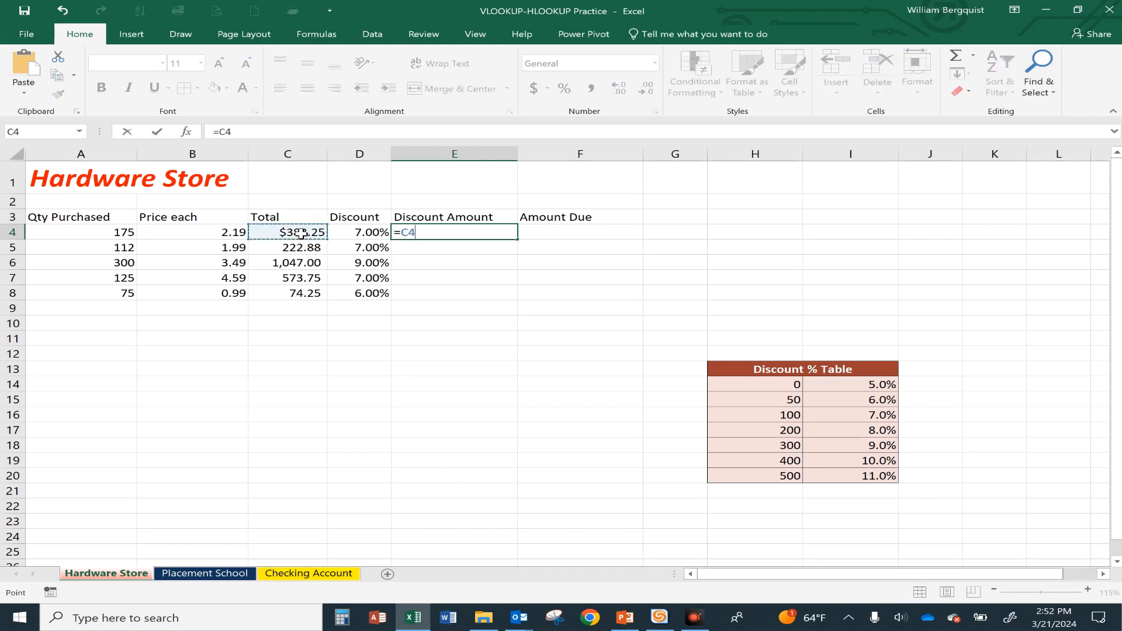
{"action": "left_click", "coordinate": [362, 231]}
{"action": "key", "text": "Return"}
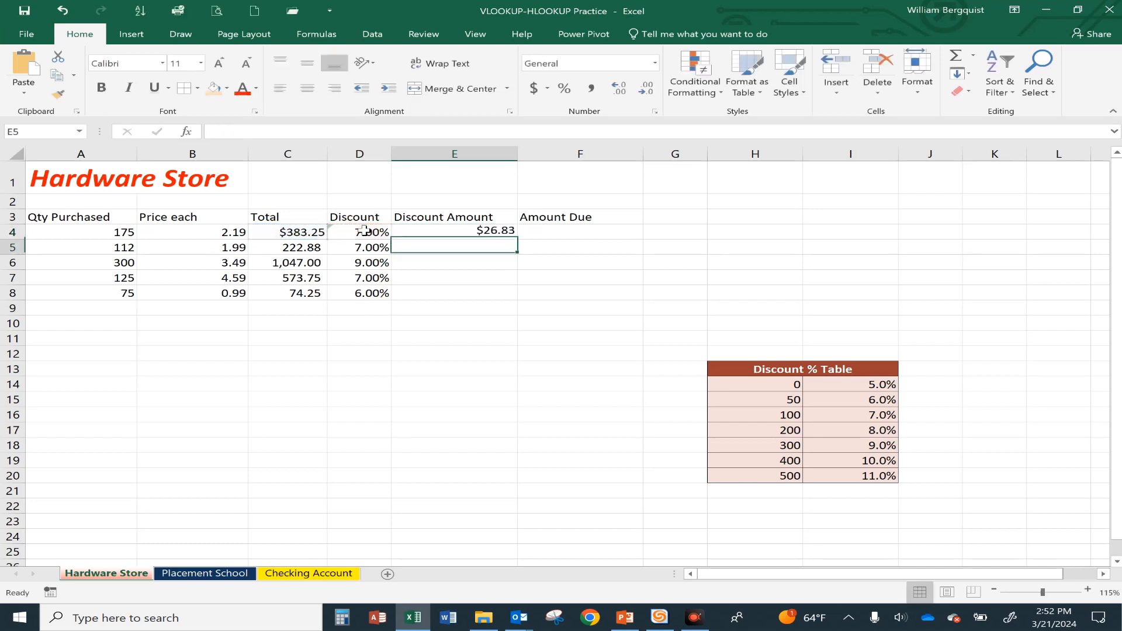
Fill the Discount Amount formula down to E8 and format E5:E8 in comma style.
{"action": "left_click", "coordinate": [430, 231]}
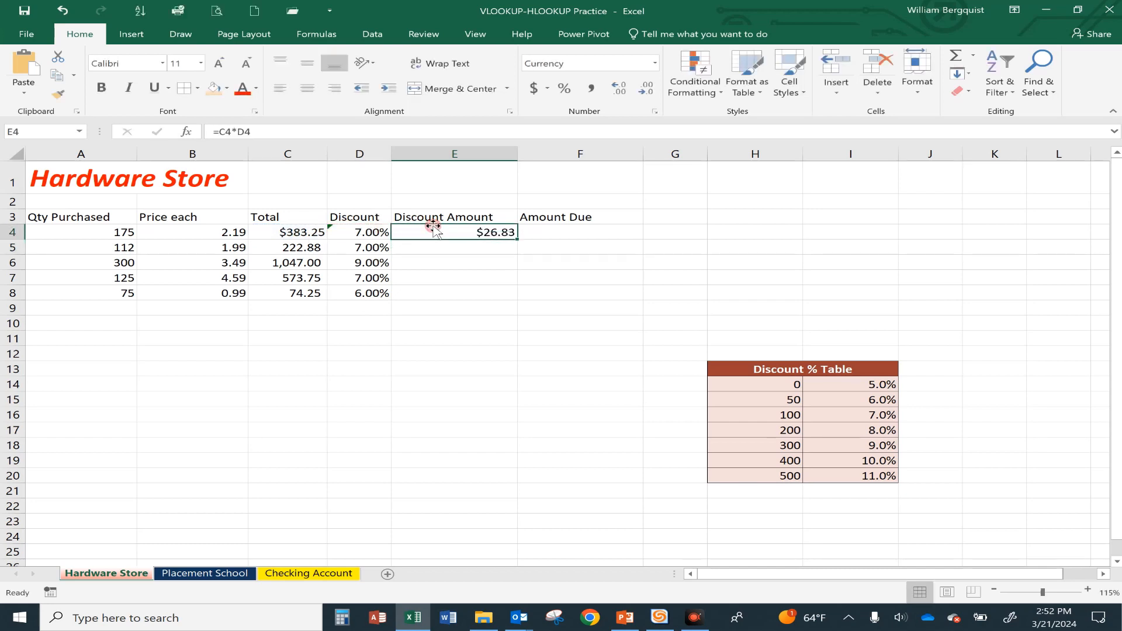
{"action": "double_click", "coordinate": [517, 239]}
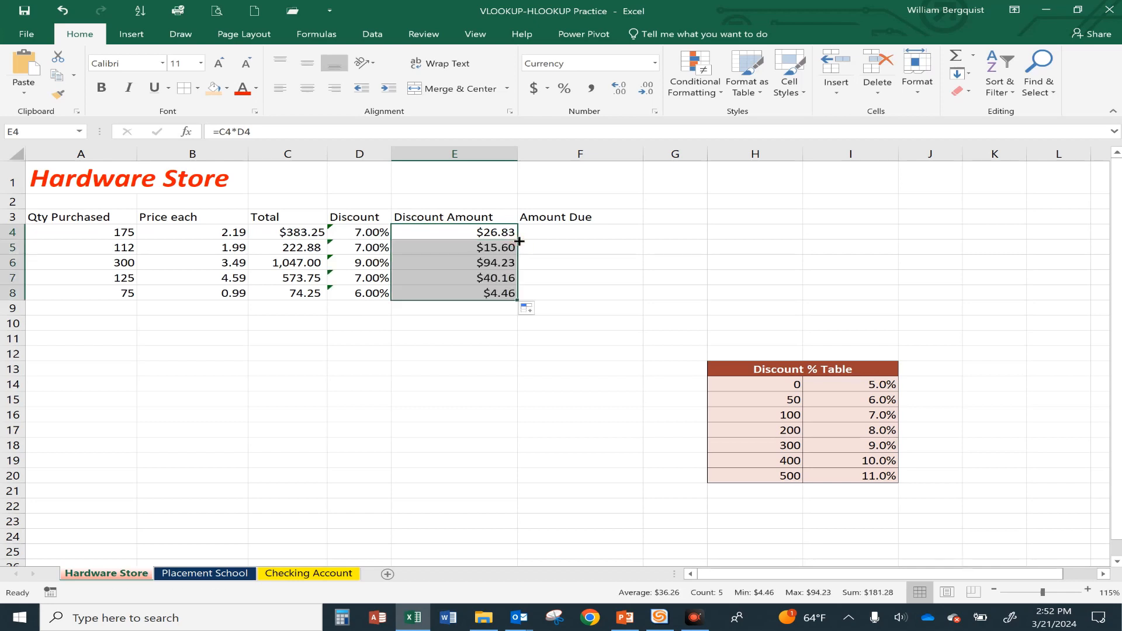
{"action": "left_click_drag", "start_coordinate": [485, 247], "coordinate": [485, 287]}
{"action": "left_click", "coordinate": [591, 89]}
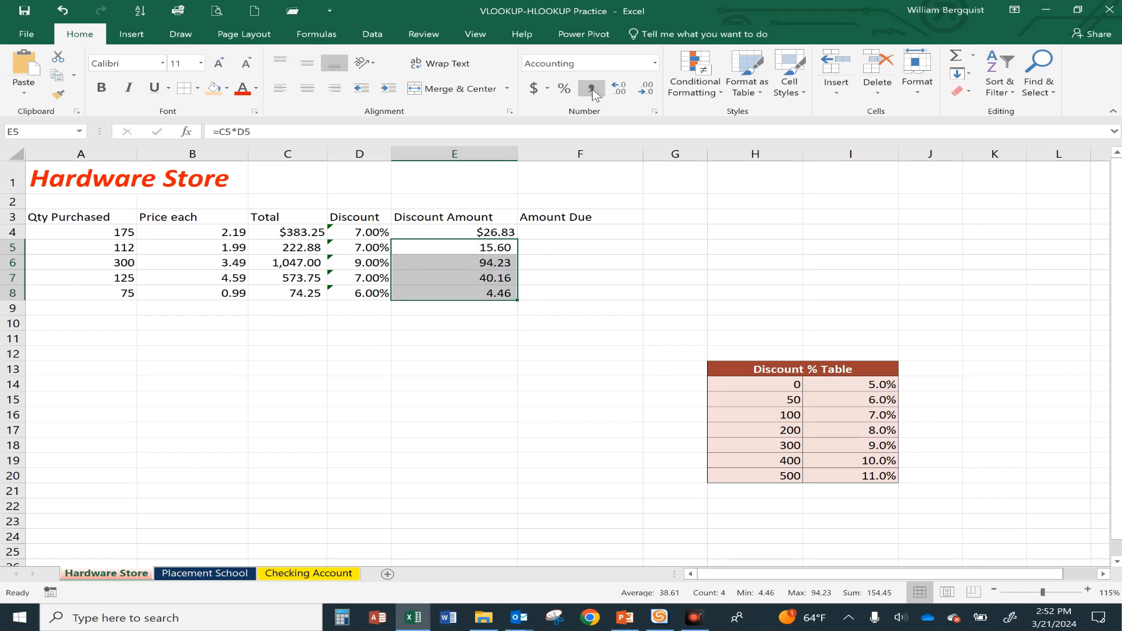
Calculate the first row's Amount Due in F4 as Total minus Discount Amount with =C4-E4.
{"action": "left_click", "coordinate": [539, 232]}
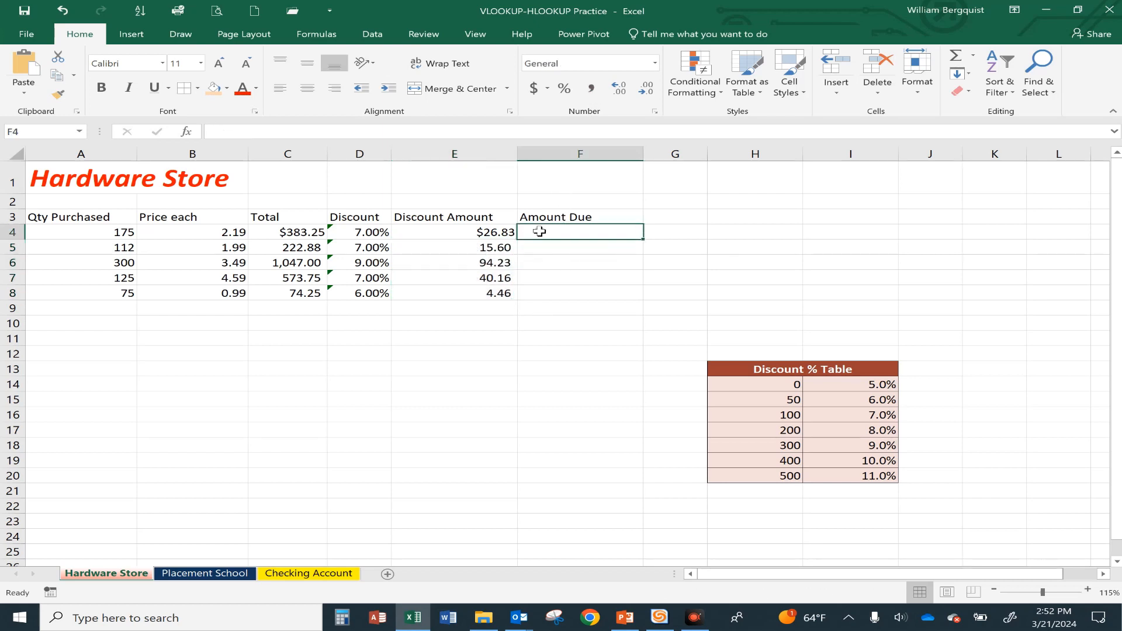
{"action": "type", "text": "="}
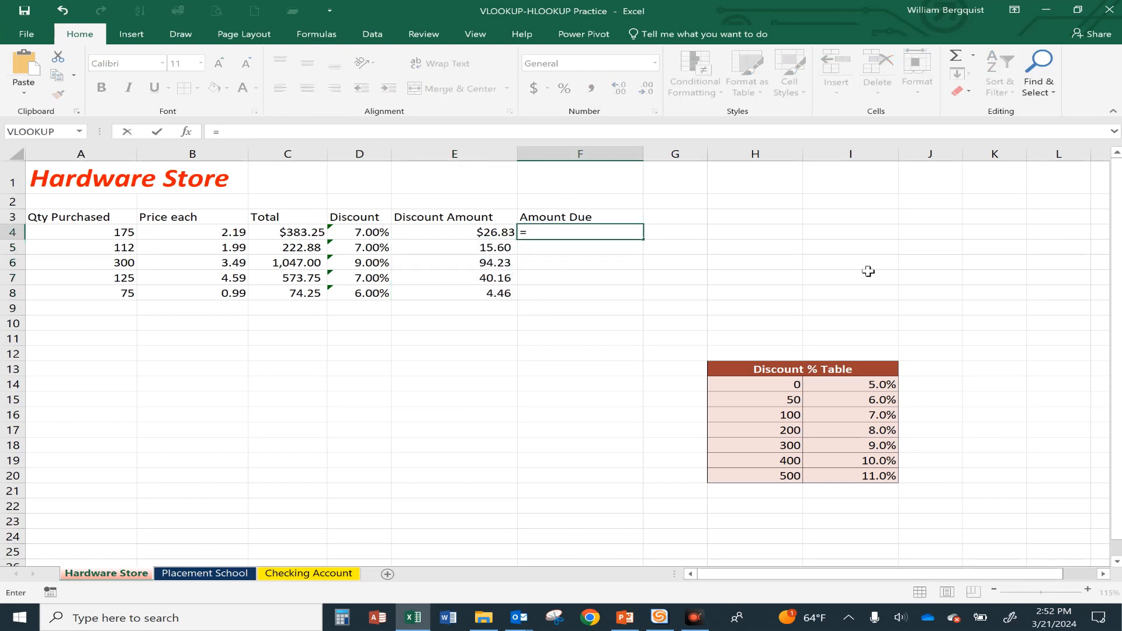
{"action": "left_click", "coordinate": [304, 233]}
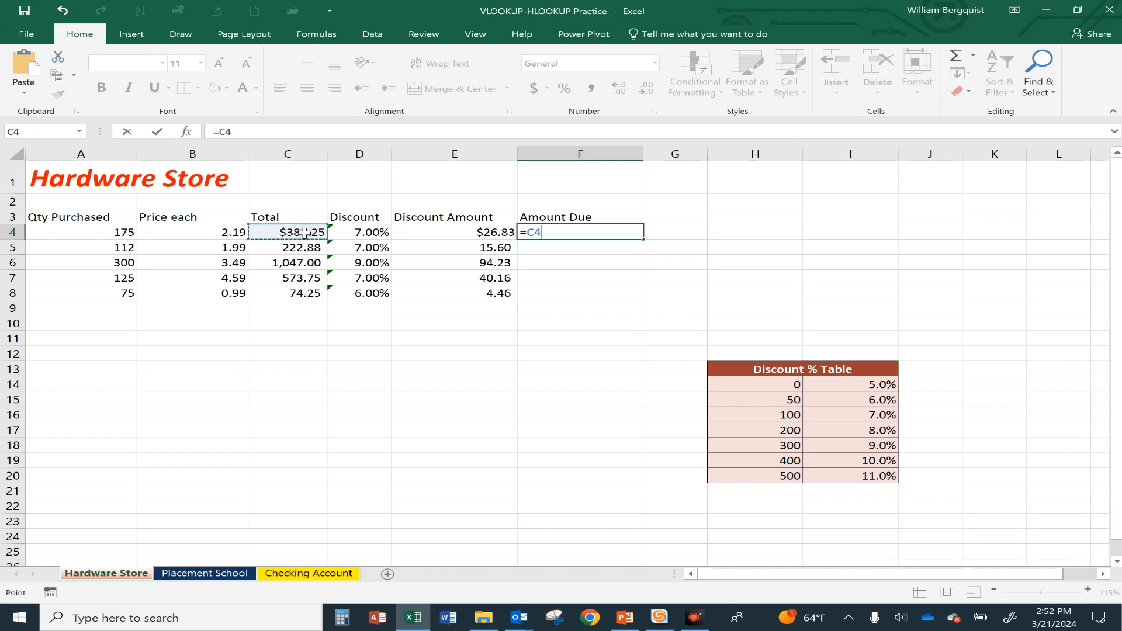
{"action": "type", "text": "-"}
{"action": "left_click", "coordinate": [500, 232]}
{"action": "key", "text": "Return"}
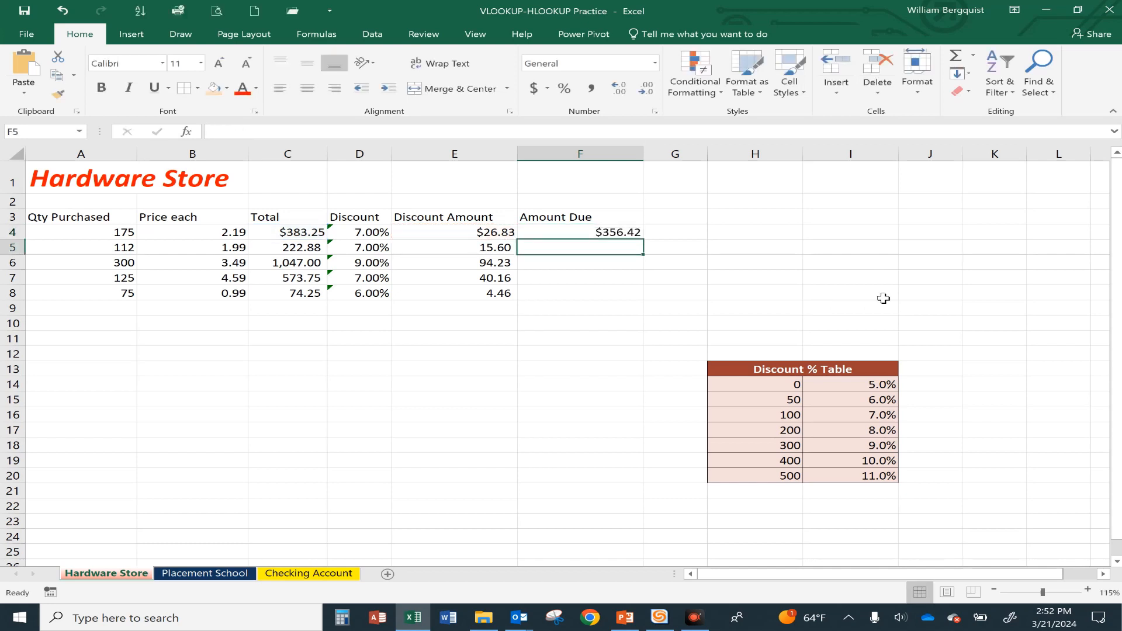
Fill the Amount Due formula down to F8 and format F5:F8 in comma style.
{"action": "left_click", "coordinate": [610, 232]}
{"action": "double_click", "coordinate": [641, 238]}
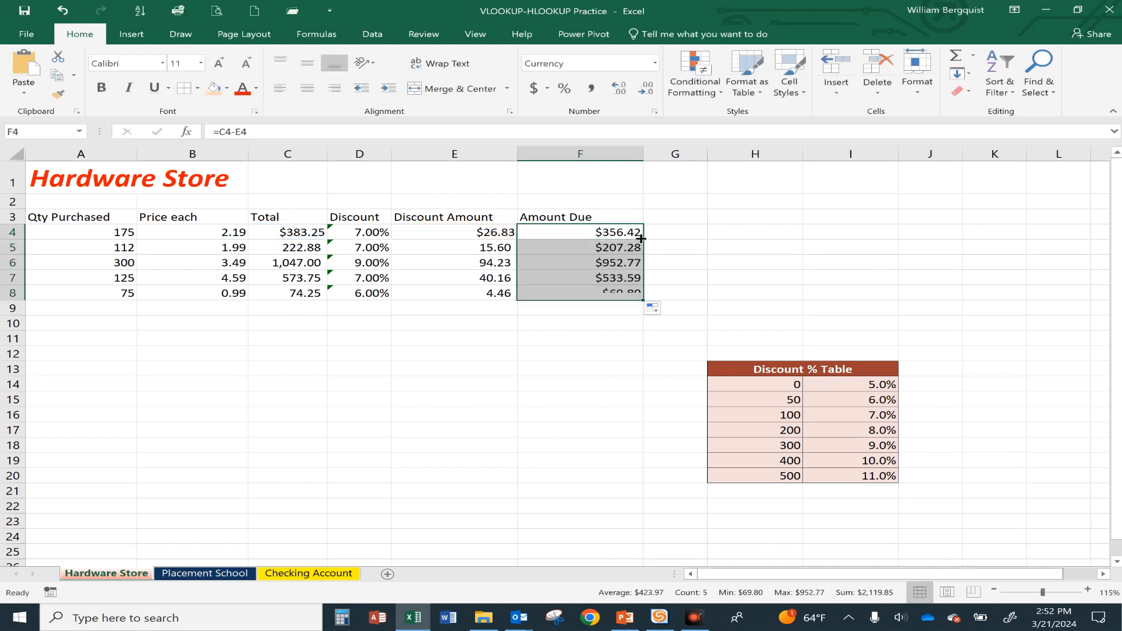
{"action": "left_click_drag", "start_coordinate": [577, 248], "coordinate": [577, 290]}
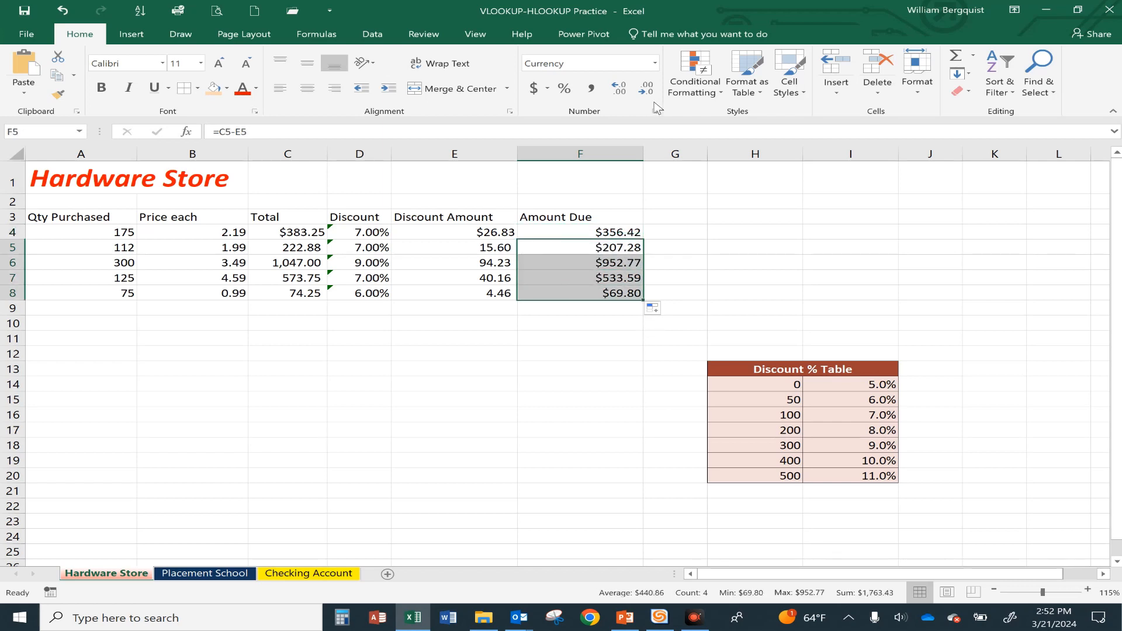
{"action": "left_click", "coordinate": [591, 91]}
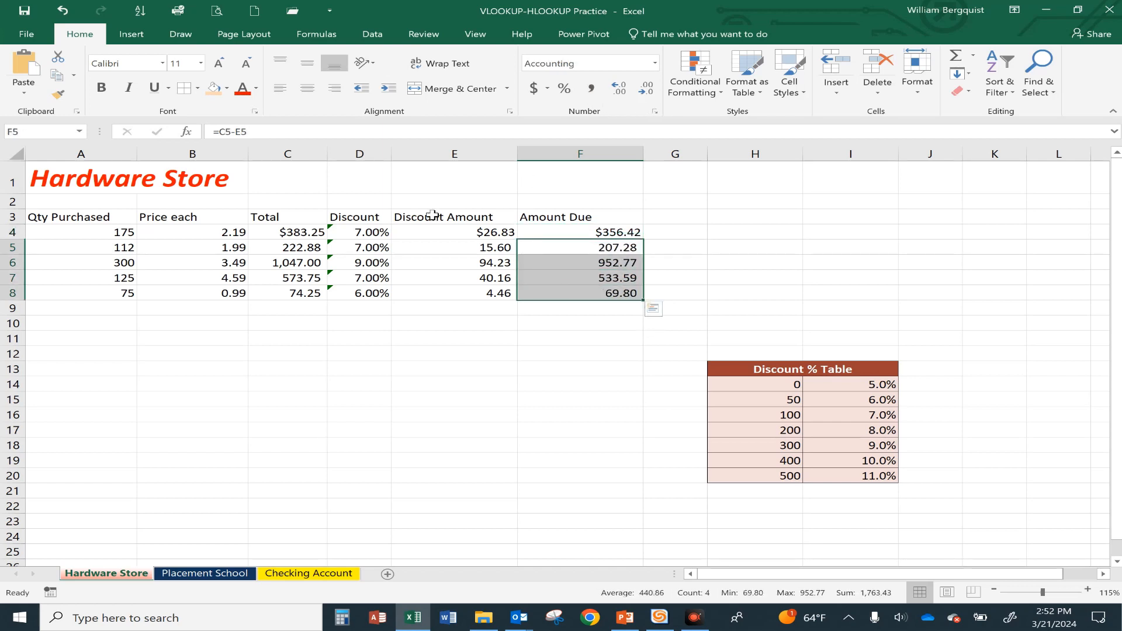
Ignore the formula errors flagged on the Discount cells D4:D8 so their green markers are cleared.
{"action": "left_click", "coordinate": [357, 233]}
{"action": "left_click_drag", "start_coordinate": [354, 233], "coordinate": [357, 292]}
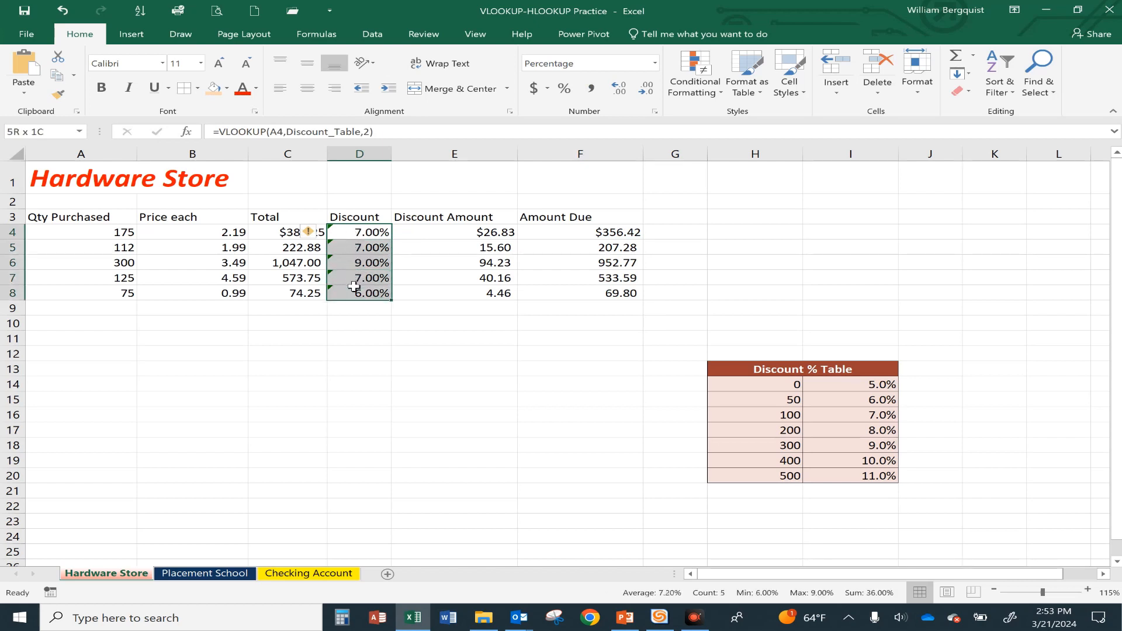
{"action": "left_click", "coordinate": [313, 236]}
{"action": "left_click", "coordinate": [255, 299]}
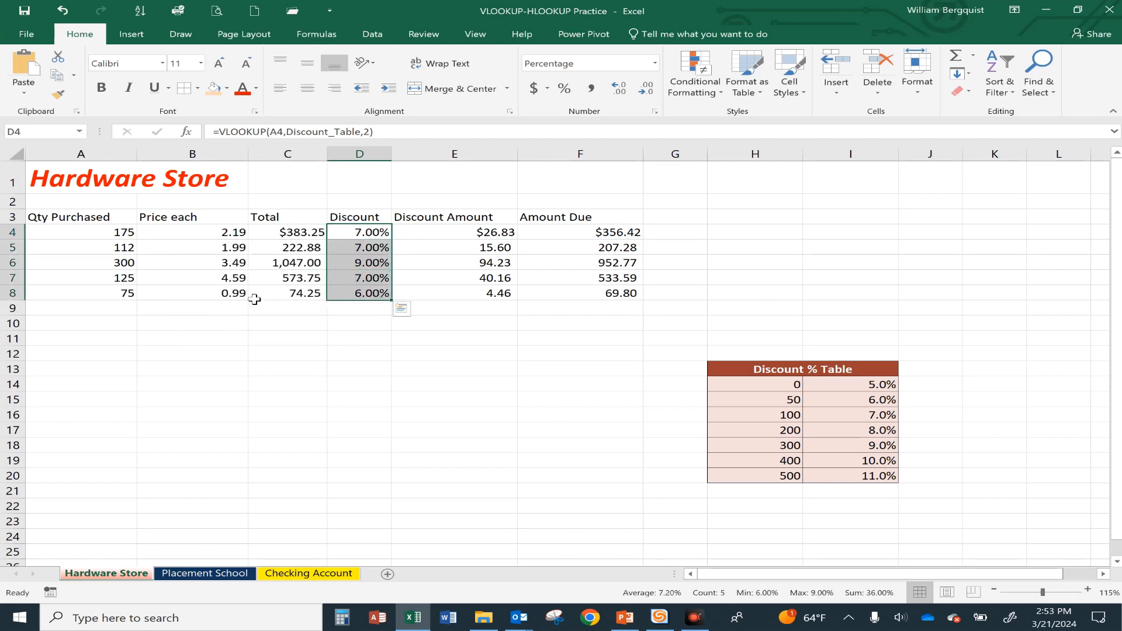
{"action": "left_click", "coordinate": [359, 273]}
{"action": "left_click", "coordinate": [494, 281]}
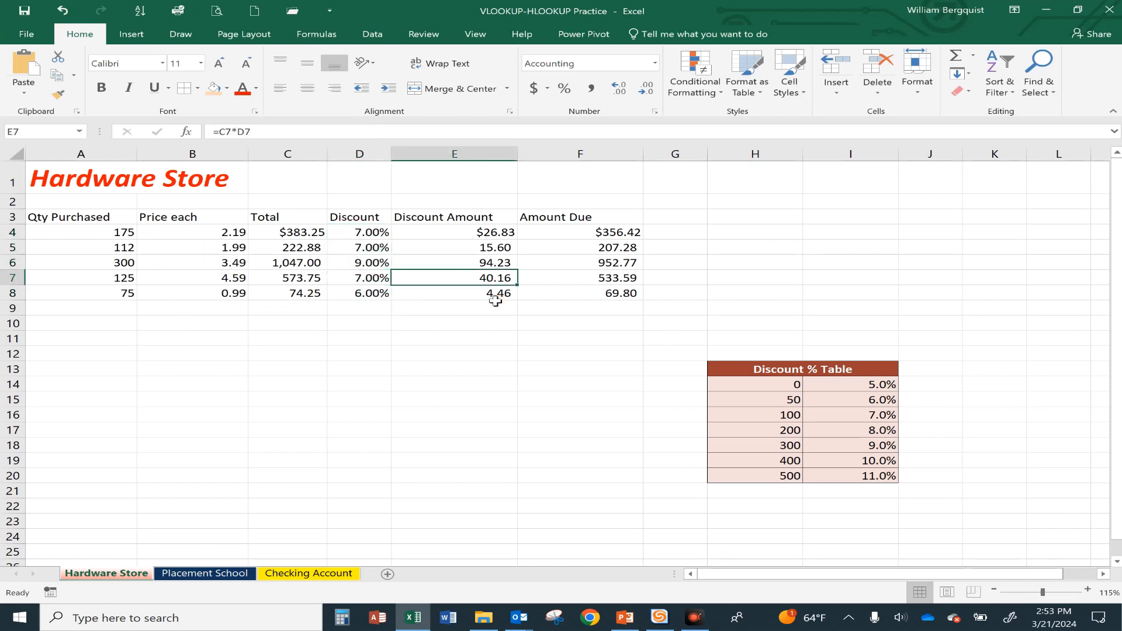
Set the first item's quantity purchased in A4 to 75 and check its Discount in D4.
{"action": "left_click", "coordinate": [72, 228]}
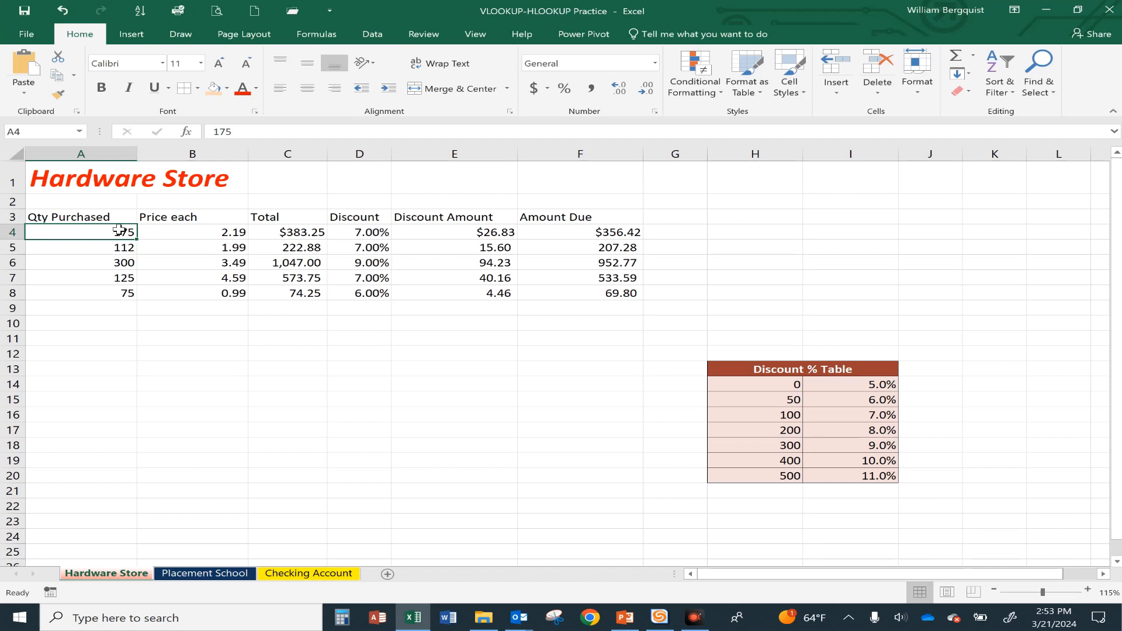
{"action": "type", "text": "7"}
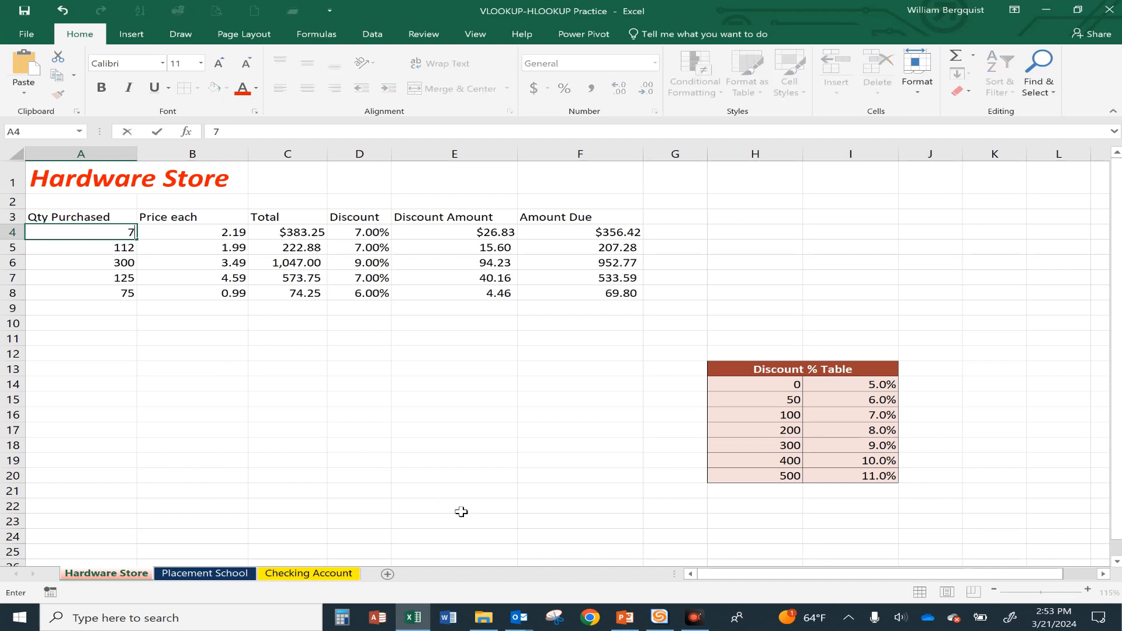
{"action": "key", "text": "Return"}
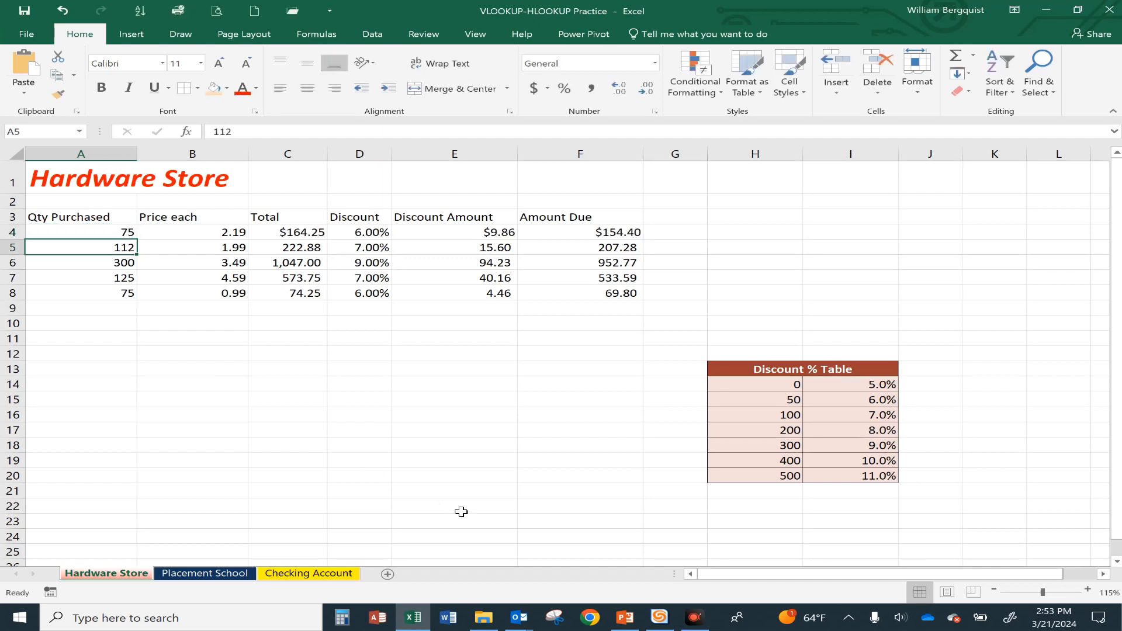
{"action": "left_click", "coordinate": [368, 232]}
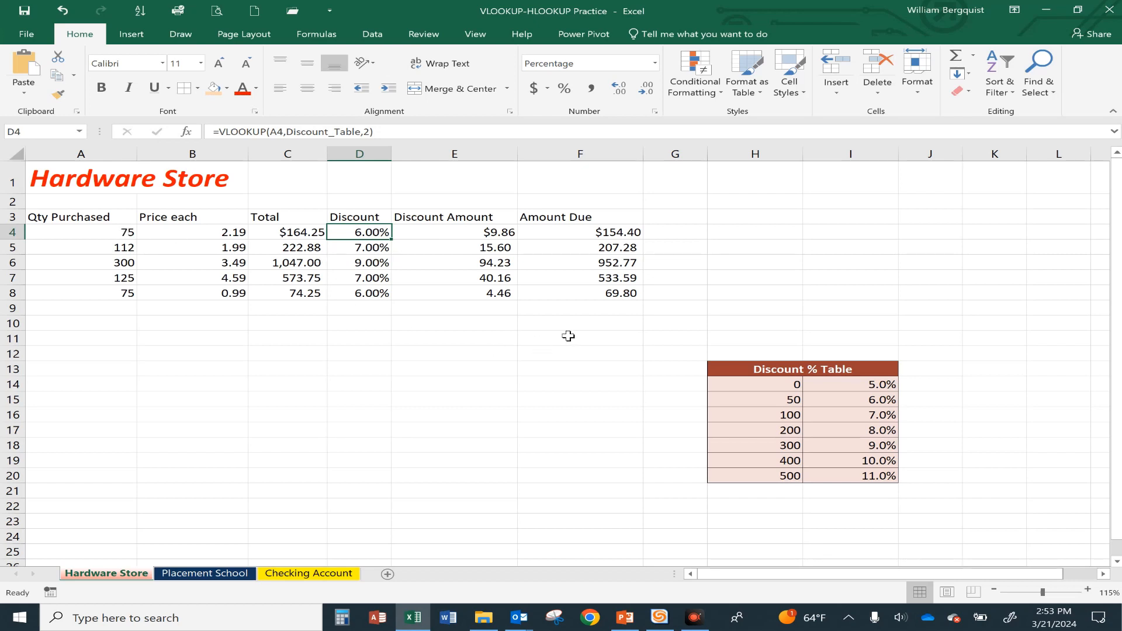
Format the column headings in A3:F3 with a light orange fill, bold text and centre alignment.
{"action": "left_click_drag", "start_coordinate": [55, 216], "coordinate": [557, 217]}
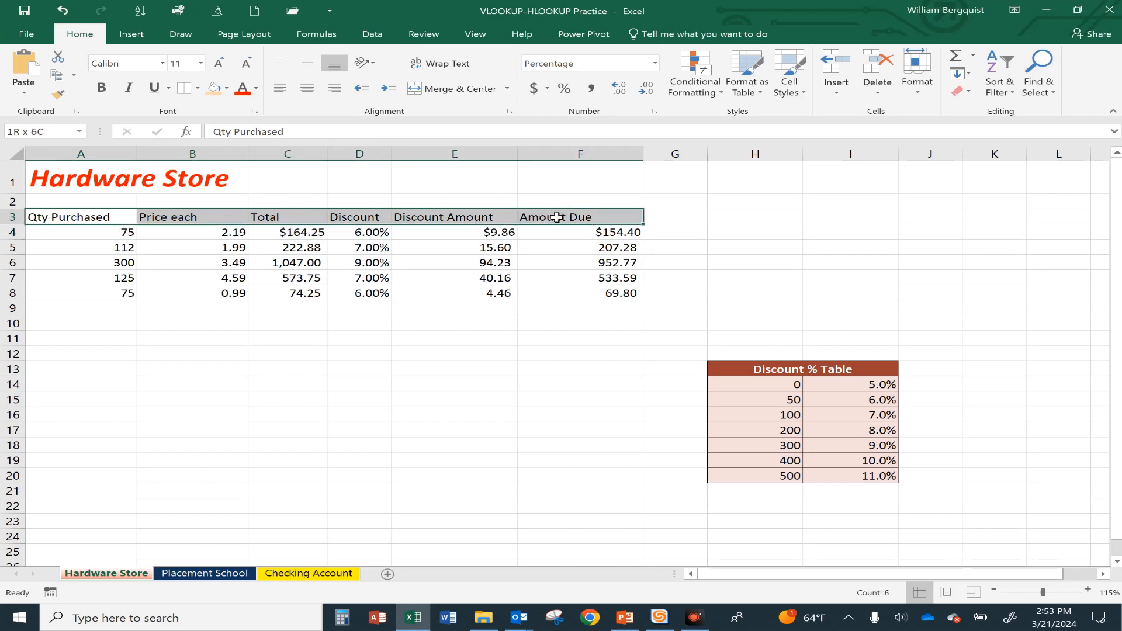
{"action": "left_click", "coordinate": [228, 89]}
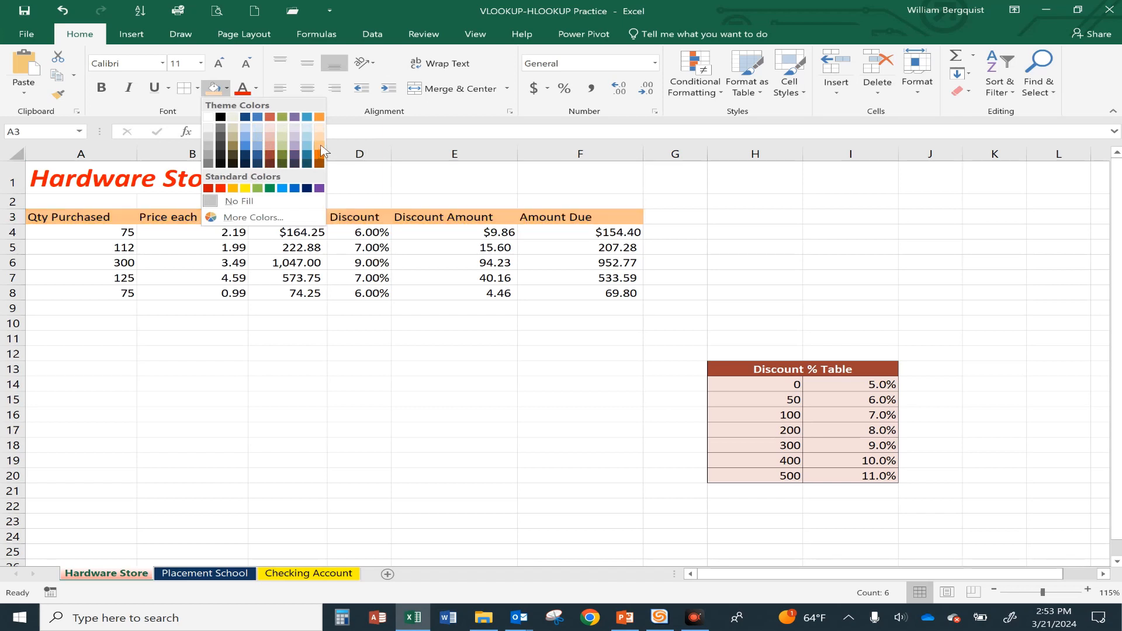
{"action": "left_click", "coordinate": [320, 147]}
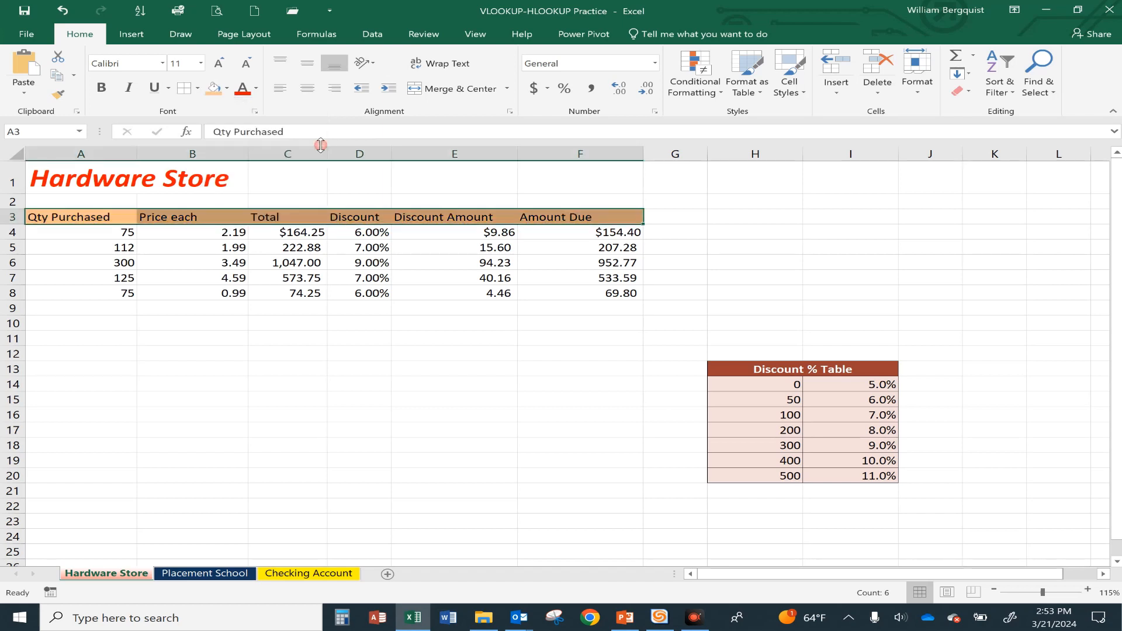
{"action": "left_click", "coordinate": [101, 88]}
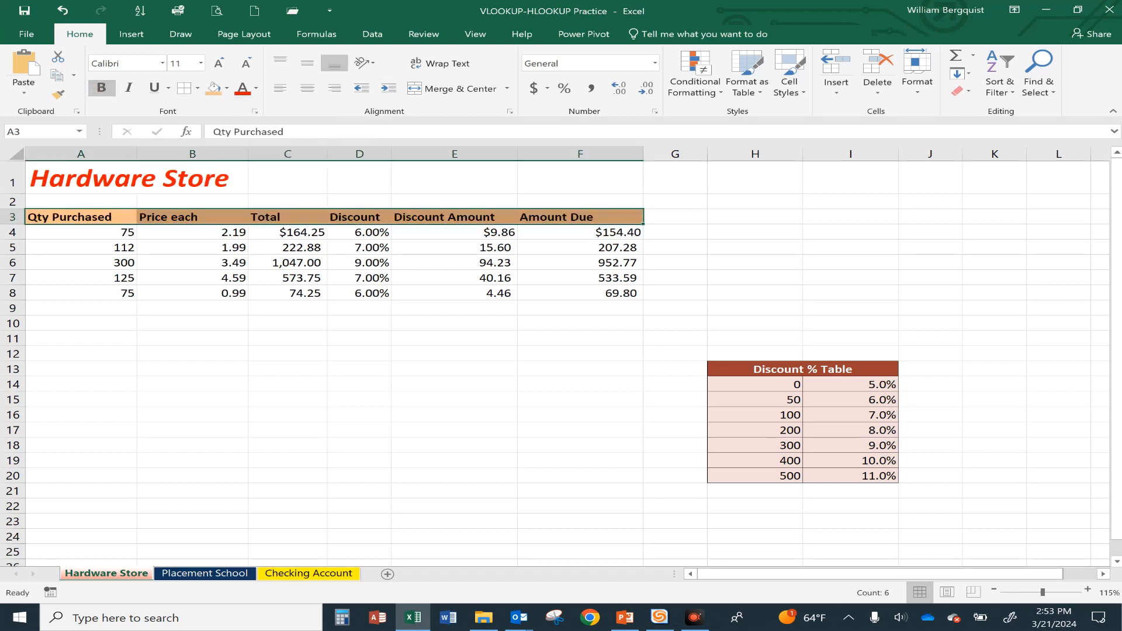
{"action": "left_click", "coordinate": [308, 89]}
{"action": "left_click", "coordinate": [359, 261]}
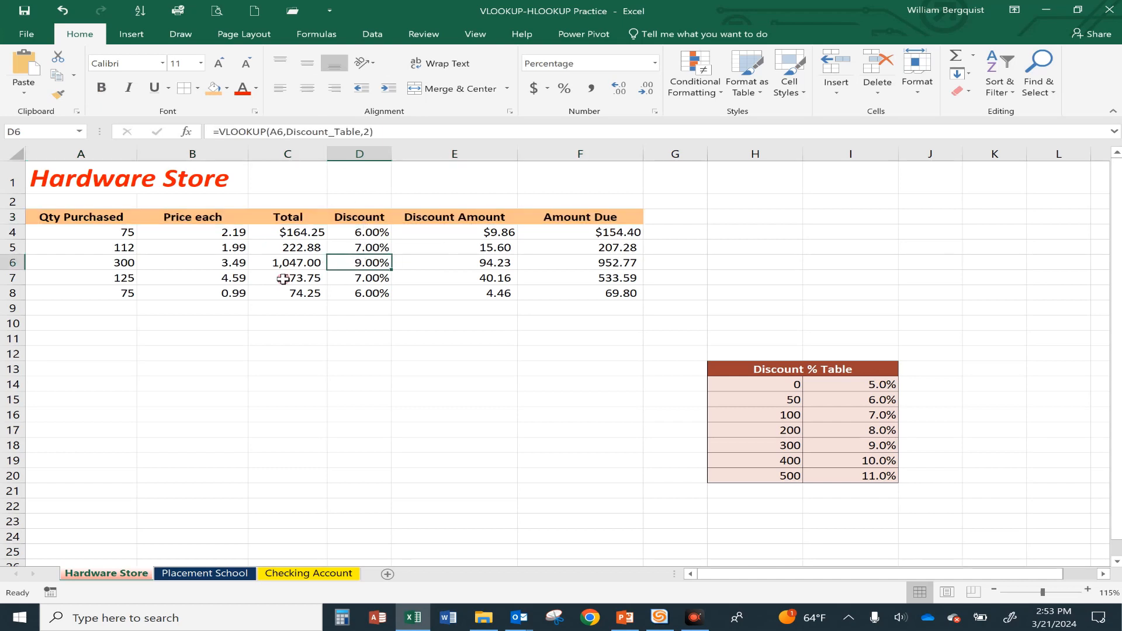
Add a bottom border to the last data row, A8:F8.
{"action": "left_click_drag", "start_coordinate": [97, 292], "coordinate": [590, 292]}
{"action": "left_click", "coordinate": [197, 89]}
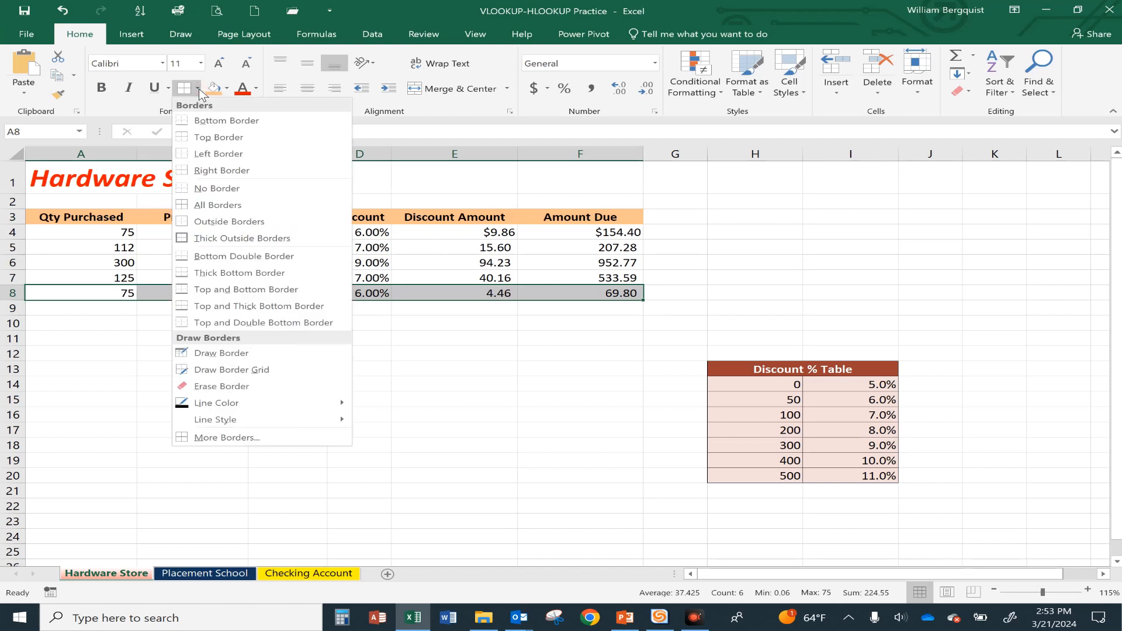
{"action": "left_click", "coordinate": [206, 122]}
{"action": "left_click", "coordinate": [246, 370]}
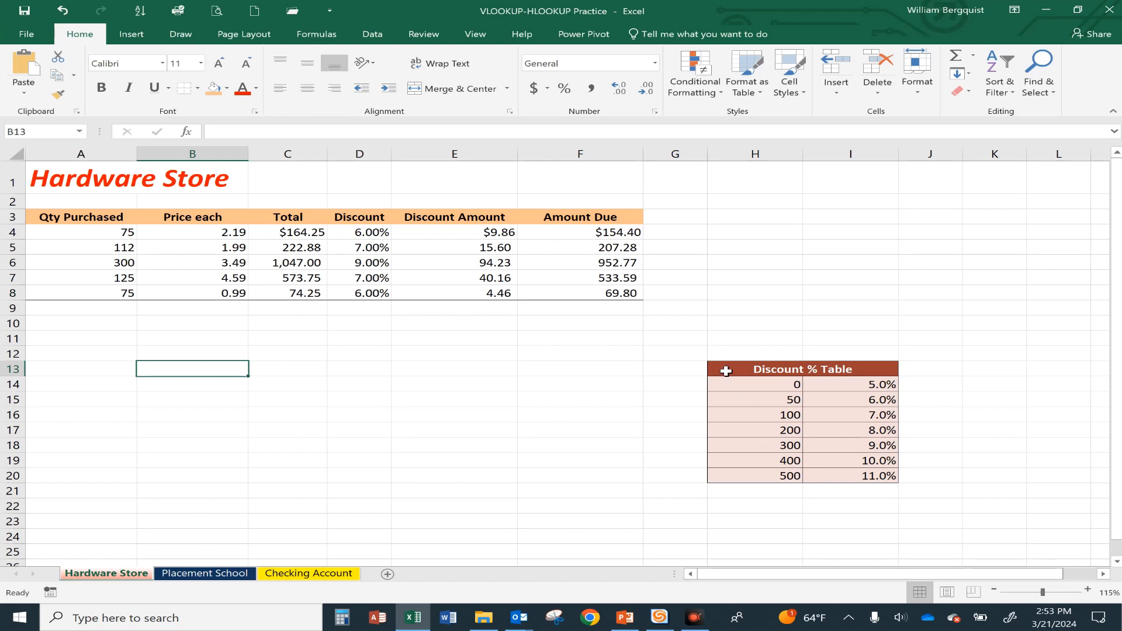
Move the Discount % Table directly below the purchase data, into D12:E19.
{"action": "left_click_drag", "start_coordinate": [735, 369], "coordinate": [834, 475]}
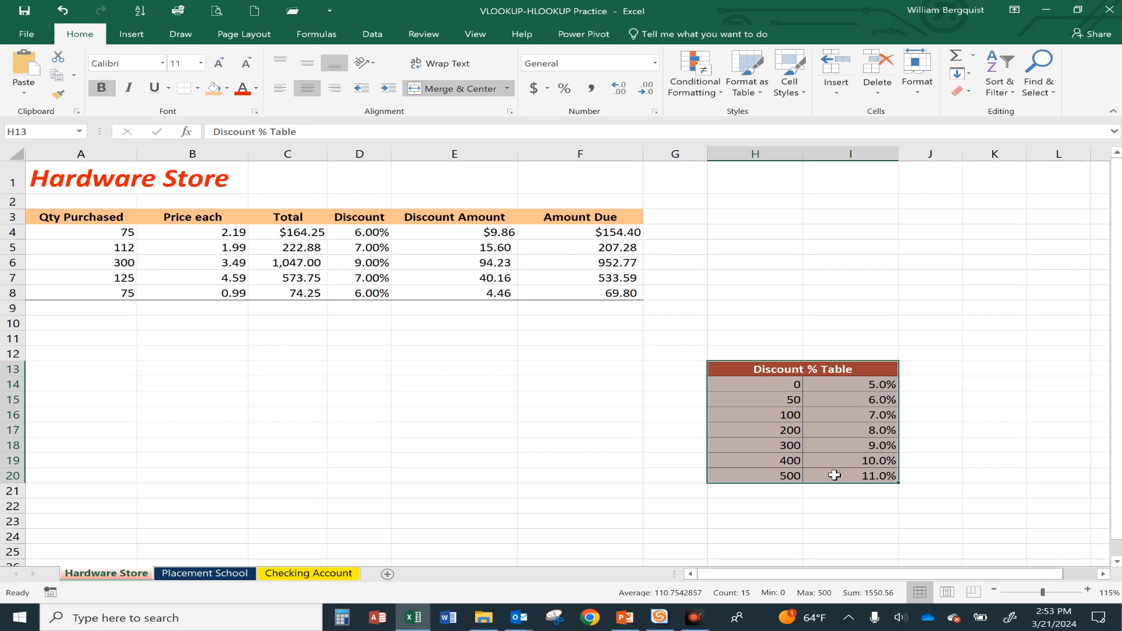
{"action": "left_click_drag", "start_coordinate": [804, 482], "coordinate": [431, 462]}
{"action": "left_click", "coordinate": [426, 403]}
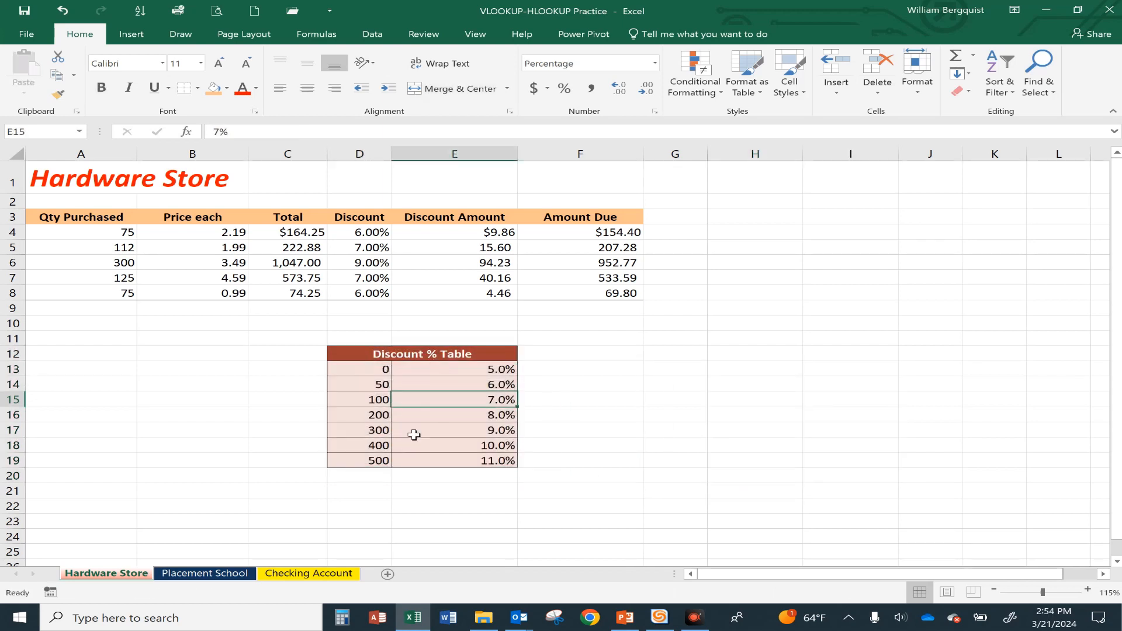
Try inserting a sheet column before Discount Amount, check its effect on the discount table, and undo the insertion.
{"action": "left_click", "coordinate": [418, 246]}
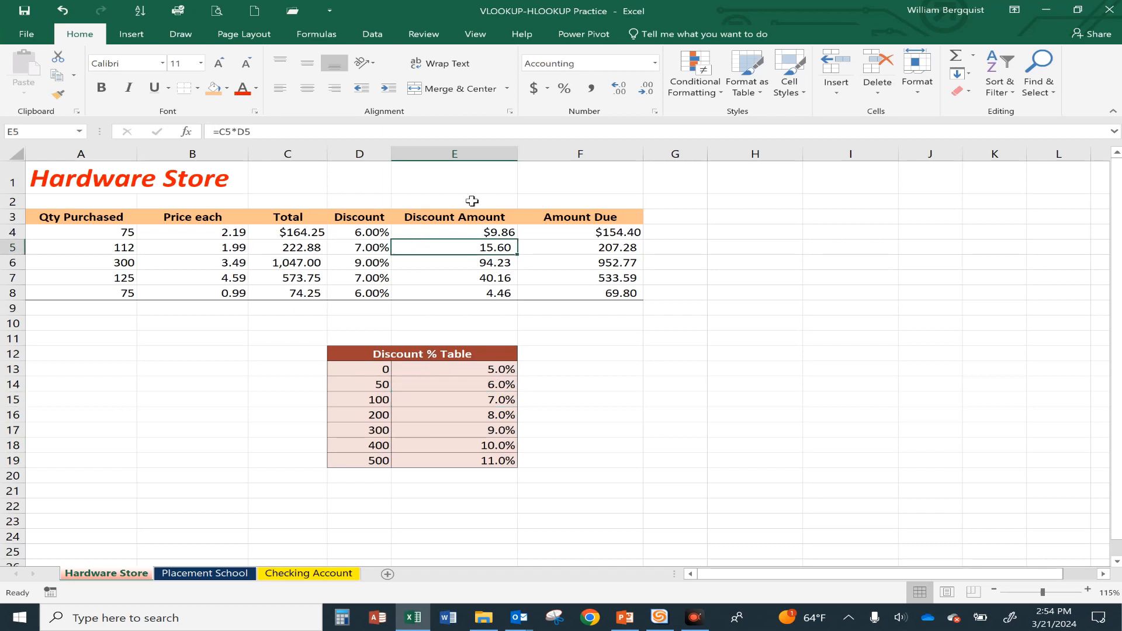
{"action": "left_click", "coordinate": [836, 87]}
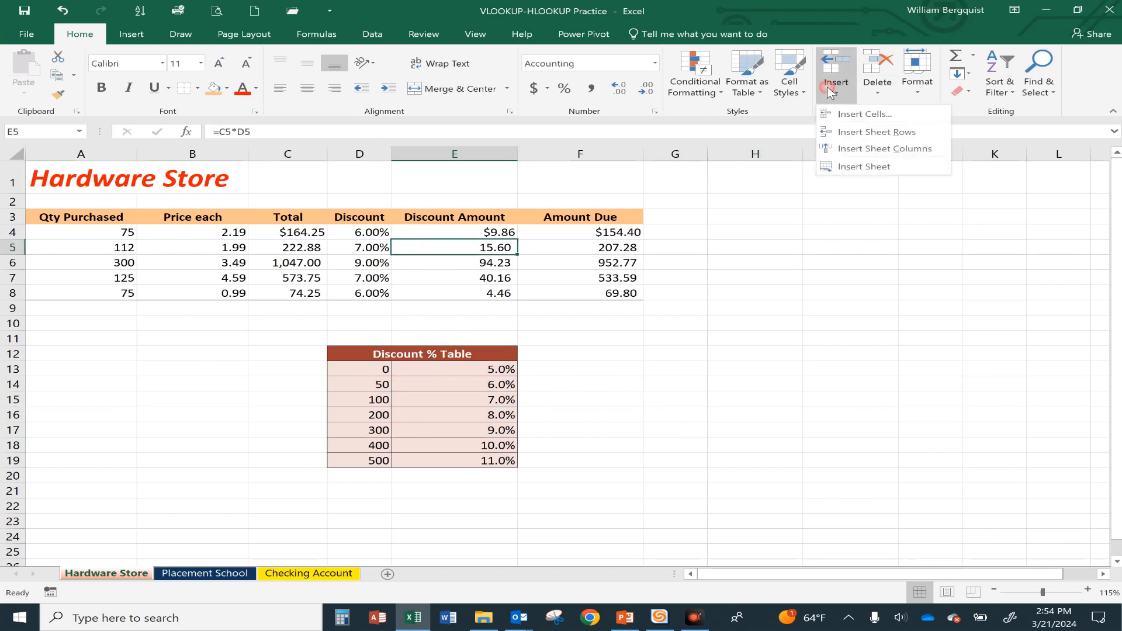
{"action": "left_click", "coordinate": [855, 146]}
{"action": "left_click", "coordinate": [438, 383]}
{"action": "left_click", "coordinate": [481, 375]}
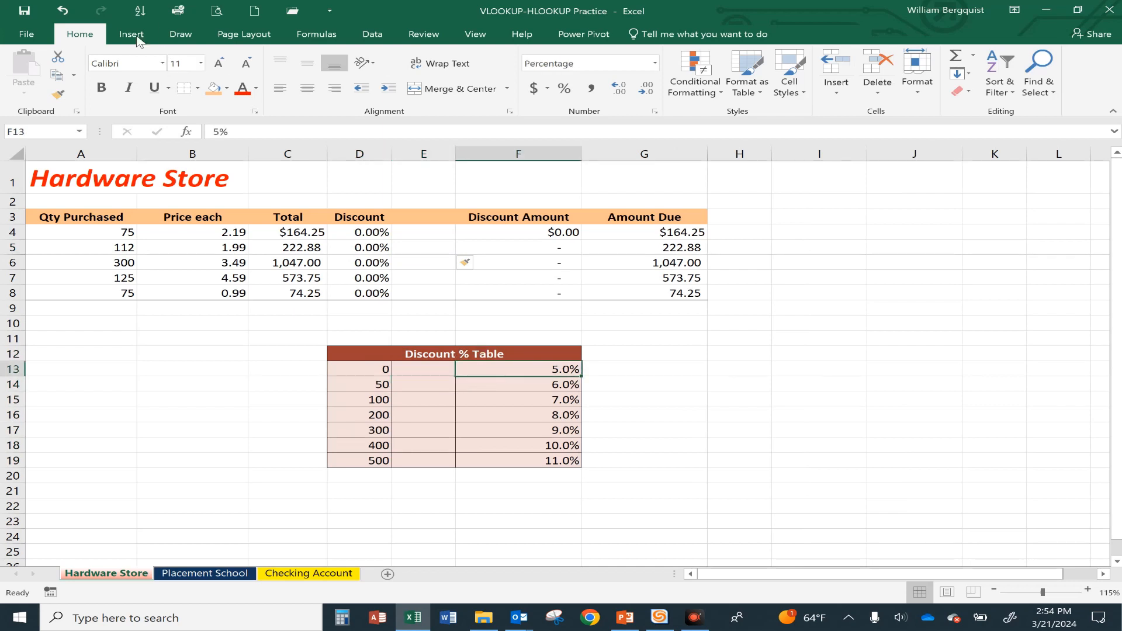
{"action": "left_click", "coordinate": [63, 12]}
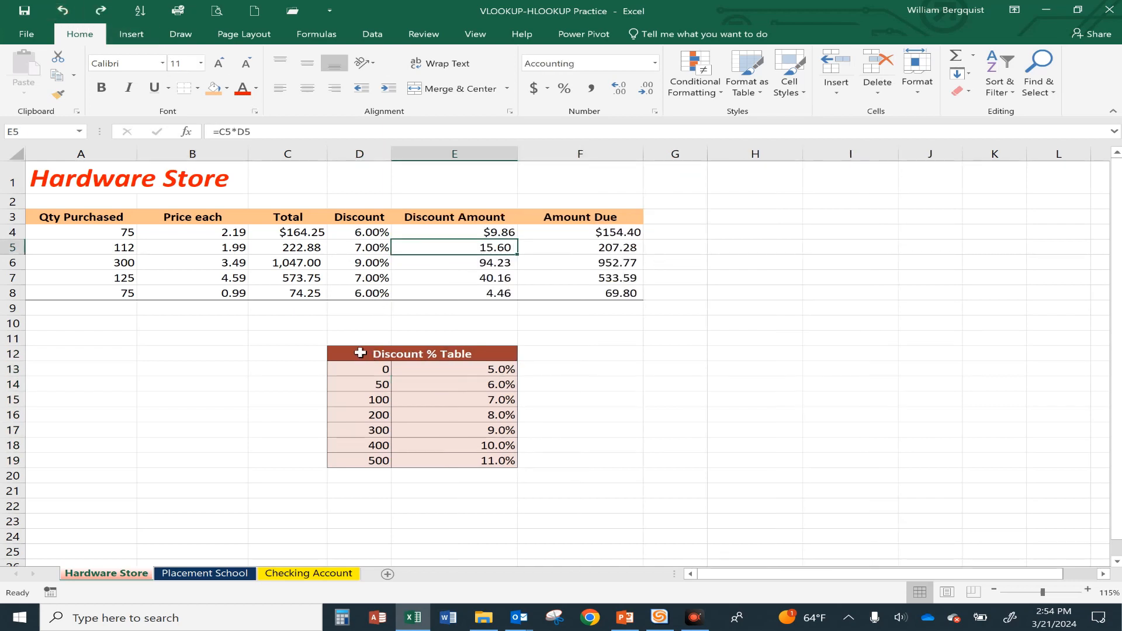
Move the Discount % Table beside the purchase data, into H3:I10.
{"action": "left_click", "coordinate": [385, 354]}
{"action": "left_click_drag", "start_coordinate": [450, 355], "coordinate": [844, 325]}
{"action": "left_click", "coordinate": [789, 248]}
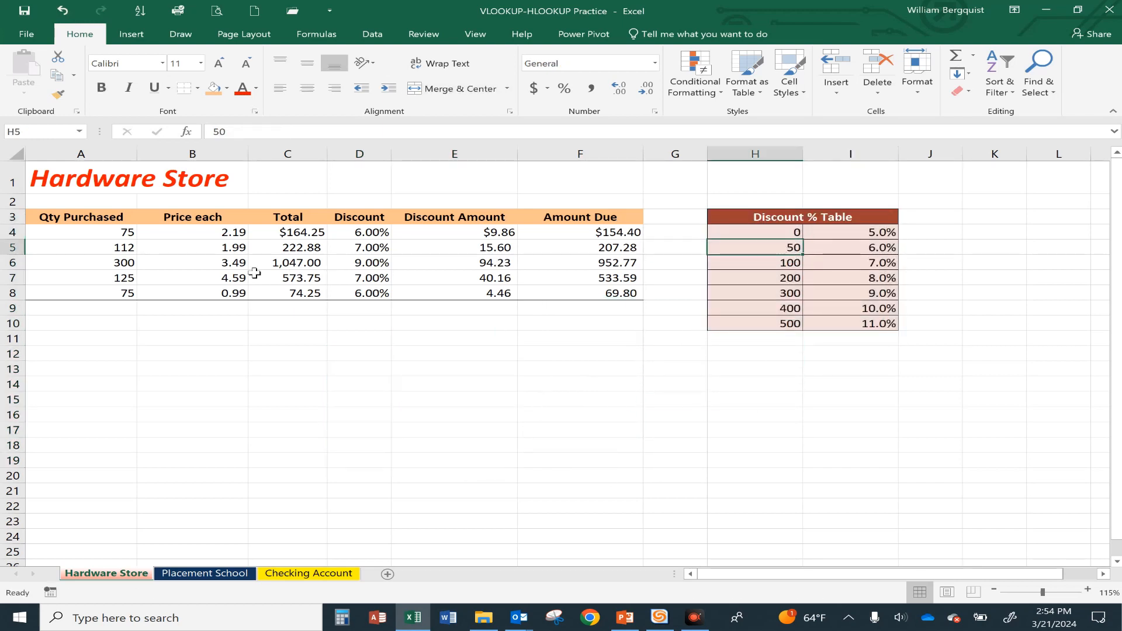
Try inserting a sheet row above row 6, which also crosses the discount table, and undo the insertion.
{"action": "left_click", "coordinate": [108, 261]}
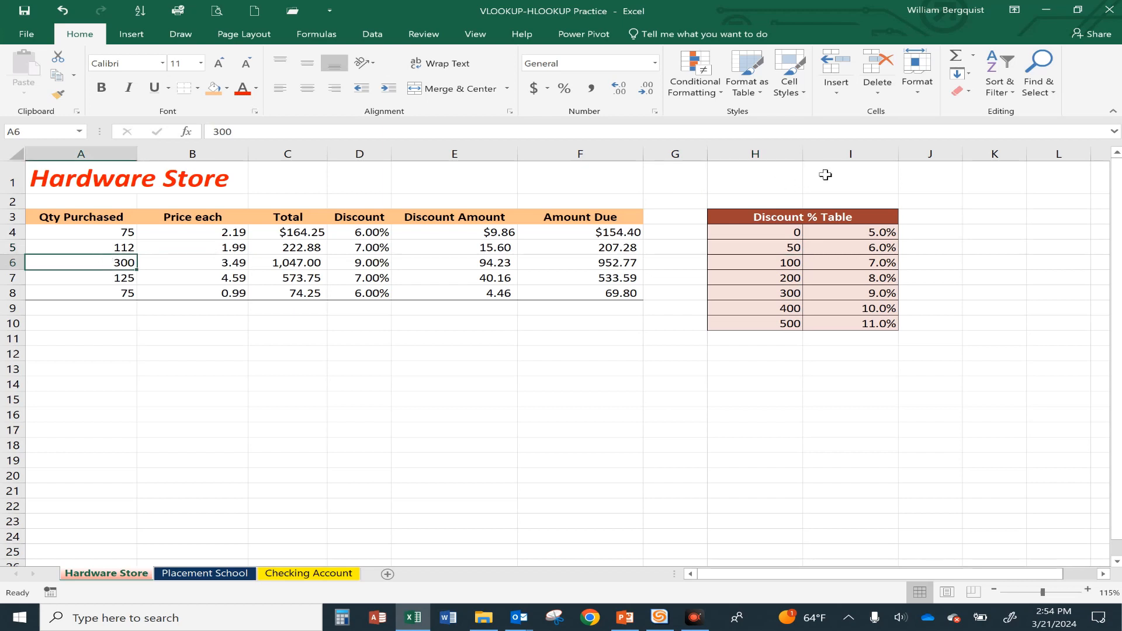
{"action": "left_click", "coordinate": [839, 104]}
{"action": "left_click", "coordinate": [863, 131]}
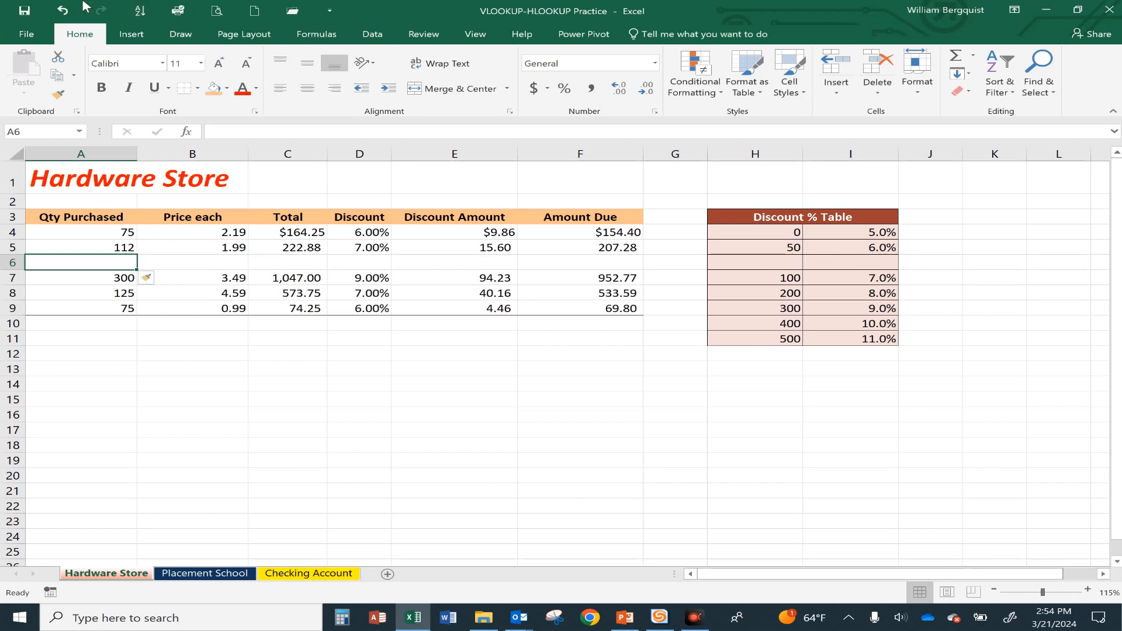
{"action": "left_click", "coordinate": [62, 11]}
Move the Discount % Table to H13:I20 and insert a sheet column before the Discount column.
{"action": "left_click_drag", "start_coordinate": [734, 217], "coordinate": [843, 471]}
{"action": "left_click", "coordinate": [368, 352]}
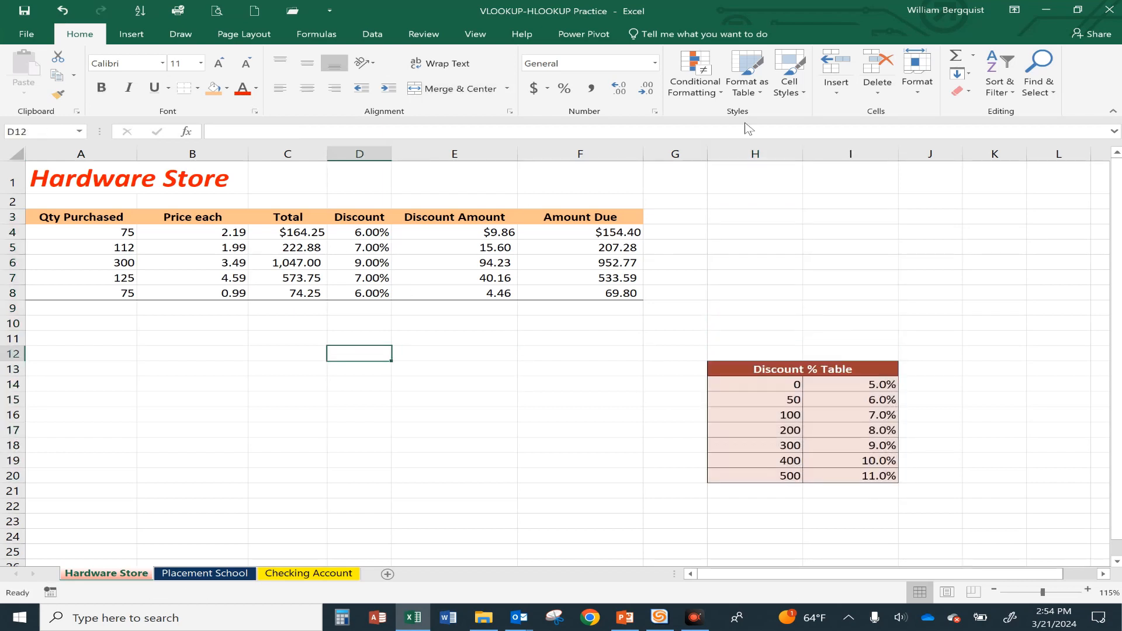
{"action": "left_click", "coordinate": [830, 93]}
{"action": "left_click", "coordinate": [864, 148]}
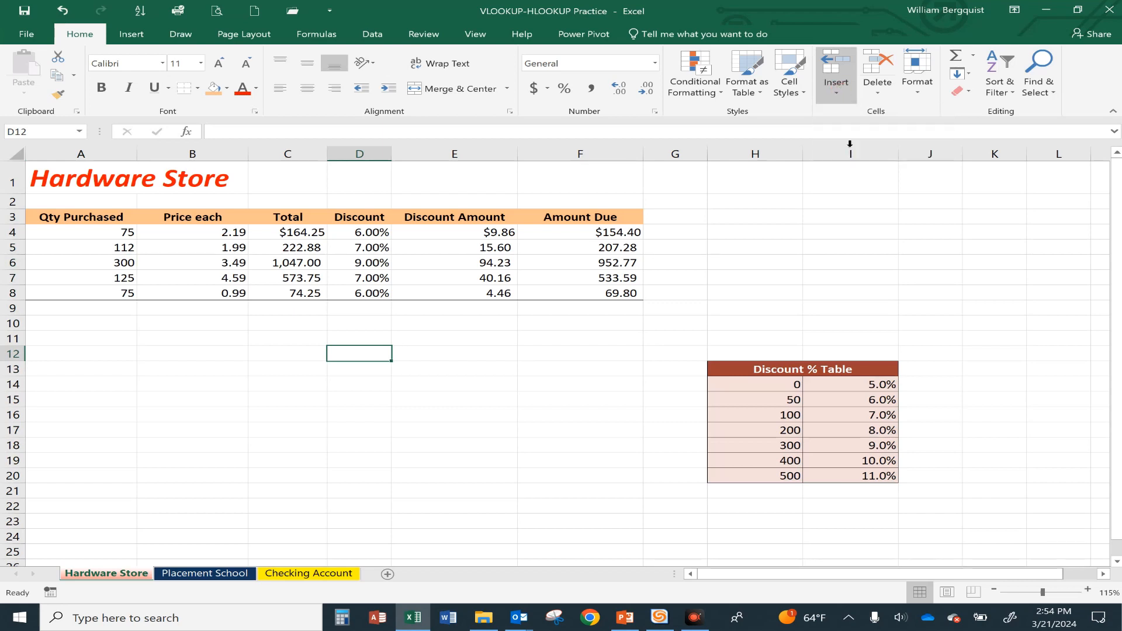
Try inserting a sheet row above row 6, and undo both this row and the column inserted before Discount.
{"action": "right_click", "coordinate": [13, 262]}
{"action": "left_click", "coordinate": [45, 355]}
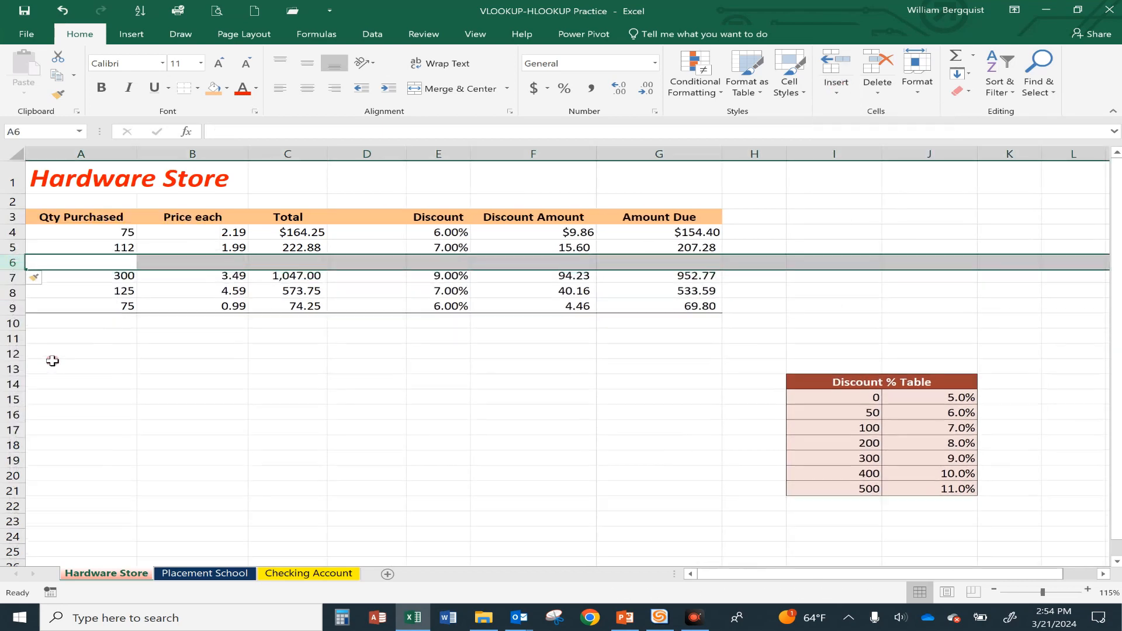
{"action": "left_click", "coordinate": [294, 291]}
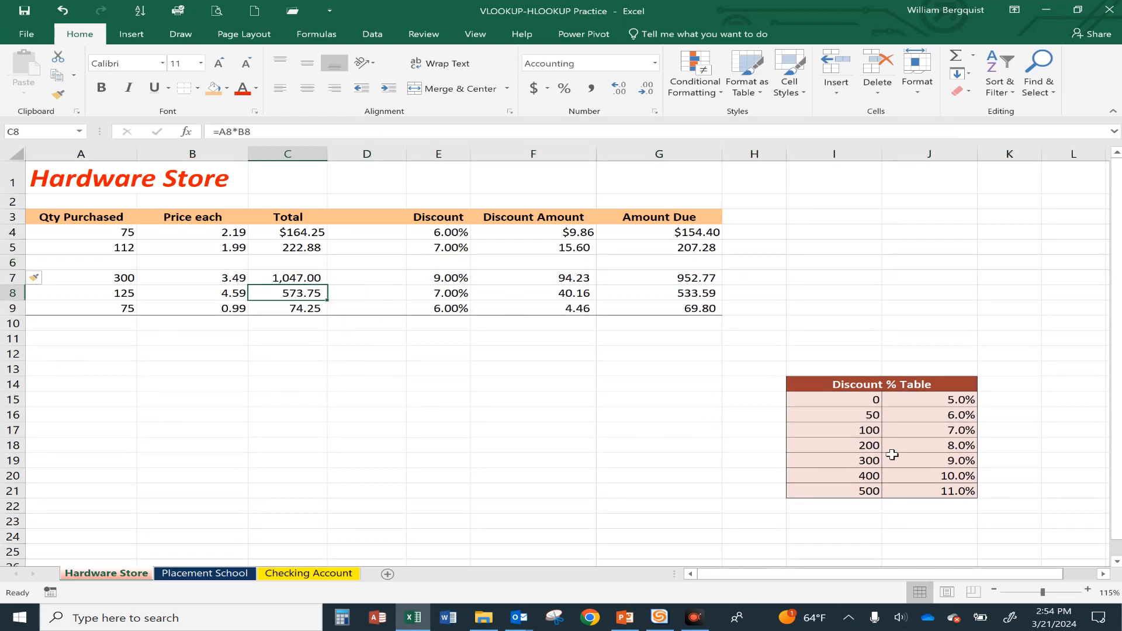
{"action": "left_click", "coordinate": [69, 12]}
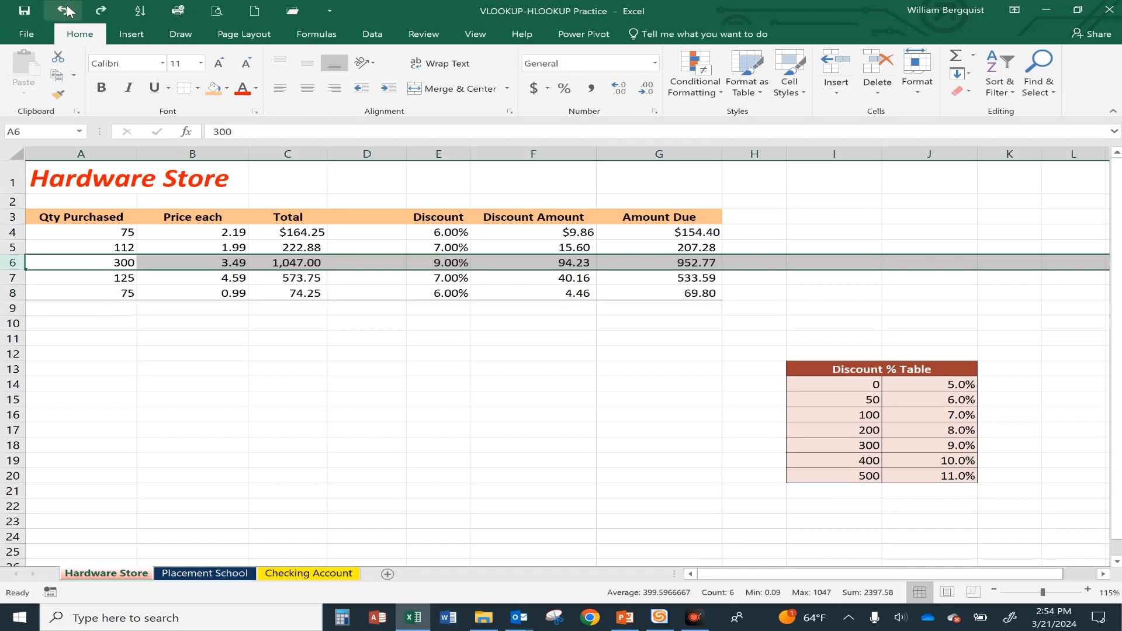
{"action": "left_click", "coordinate": [69, 11]}
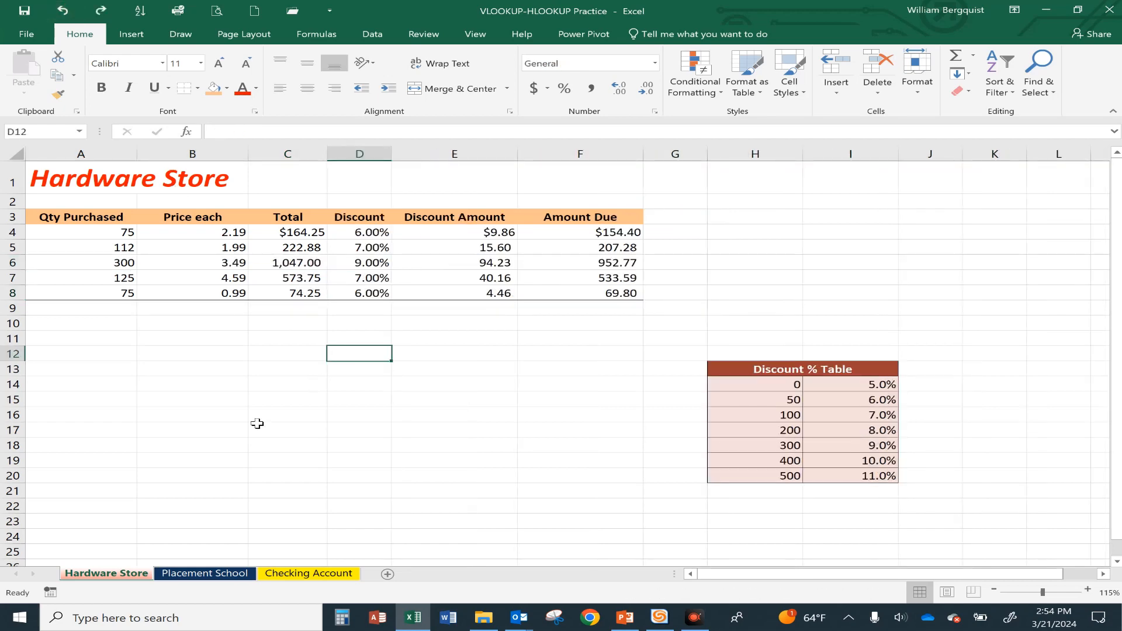
On the Placement School sheet, name the Grade Table's data range I29:J32 Grade_Table.
{"action": "left_click", "coordinate": [201, 573]}
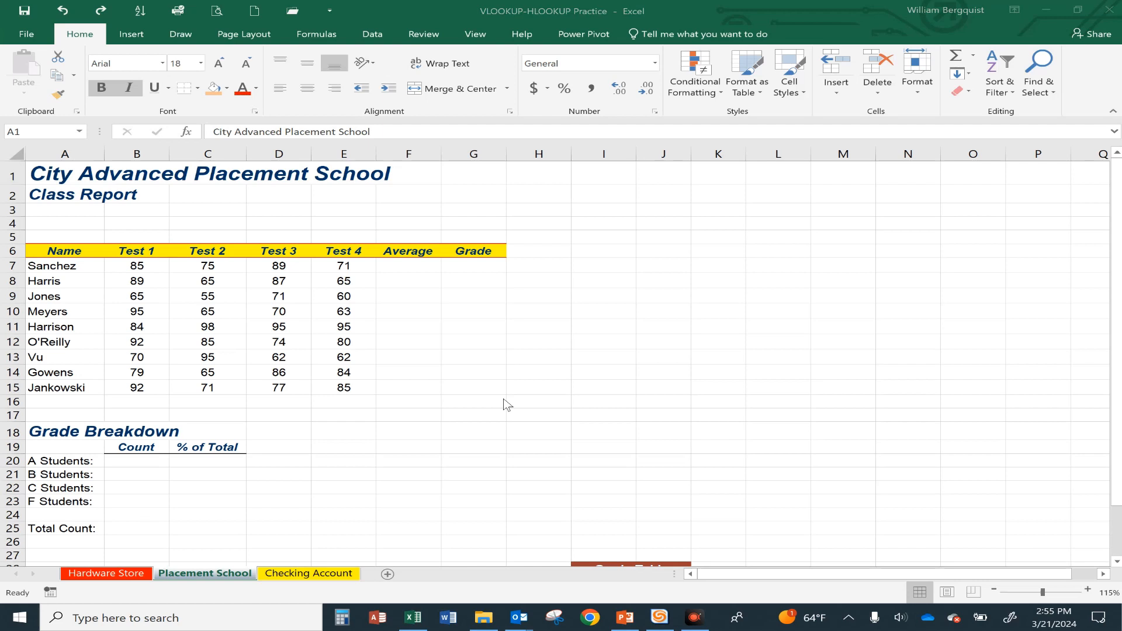
{"action": "left_click", "coordinate": [601, 353]}
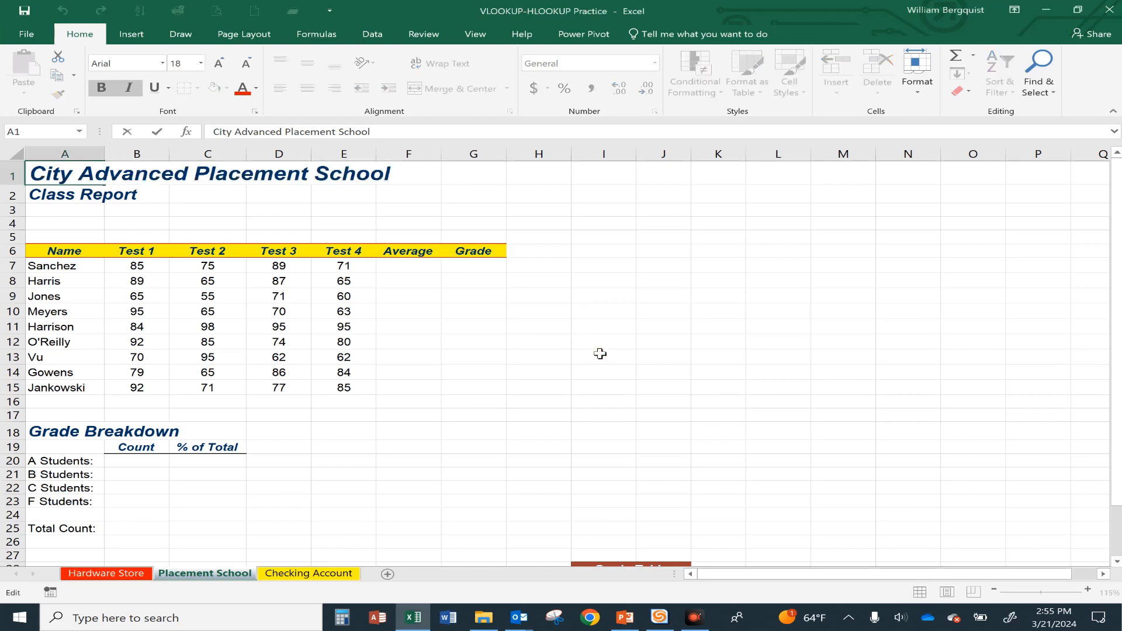
{"action": "scroll", "coordinate": [600, 354], "scroll_direction": "down", "scroll_amount": 2}
{"action": "scroll", "coordinate": [600, 354], "scroll_direction": "down", "scroll_amount": 1}
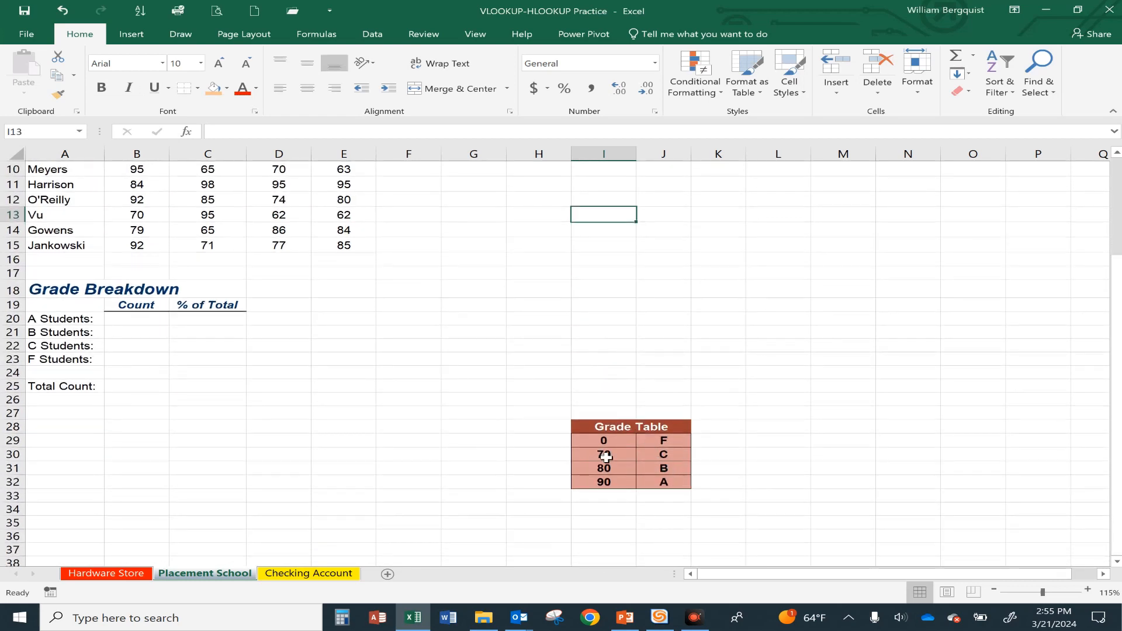
{"action": "left_click", "coordinate": [584, 370]}
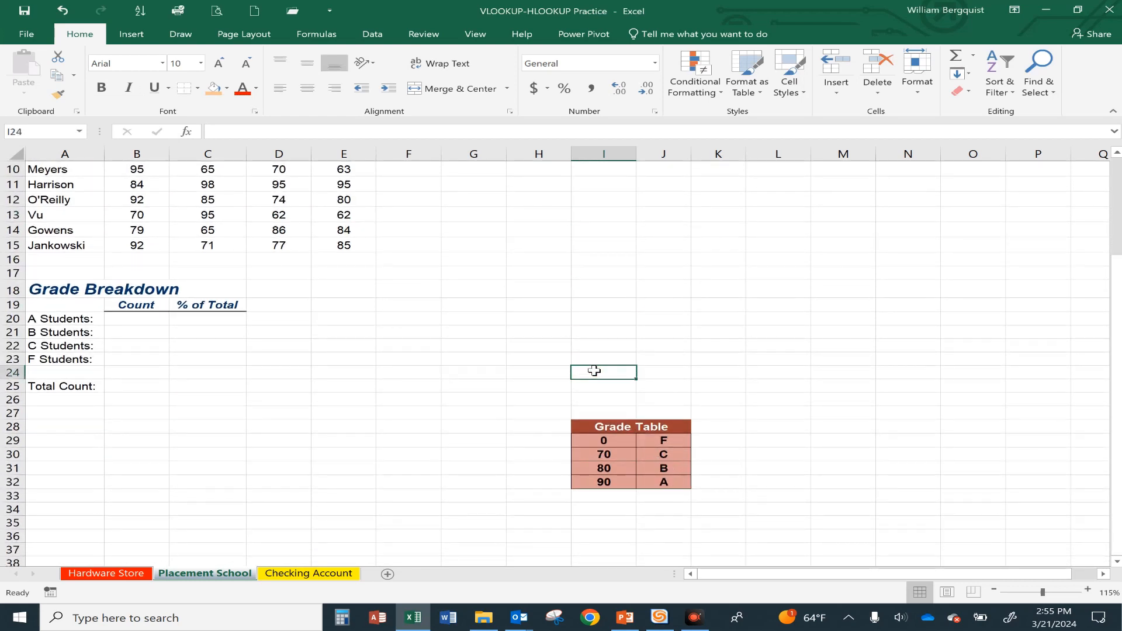
{"action": "left_click_drag", "start_coordinate": [596, 439], "coordinate": [660, 483]}
{"action": "left_click", "coordinate": [35, 132]}
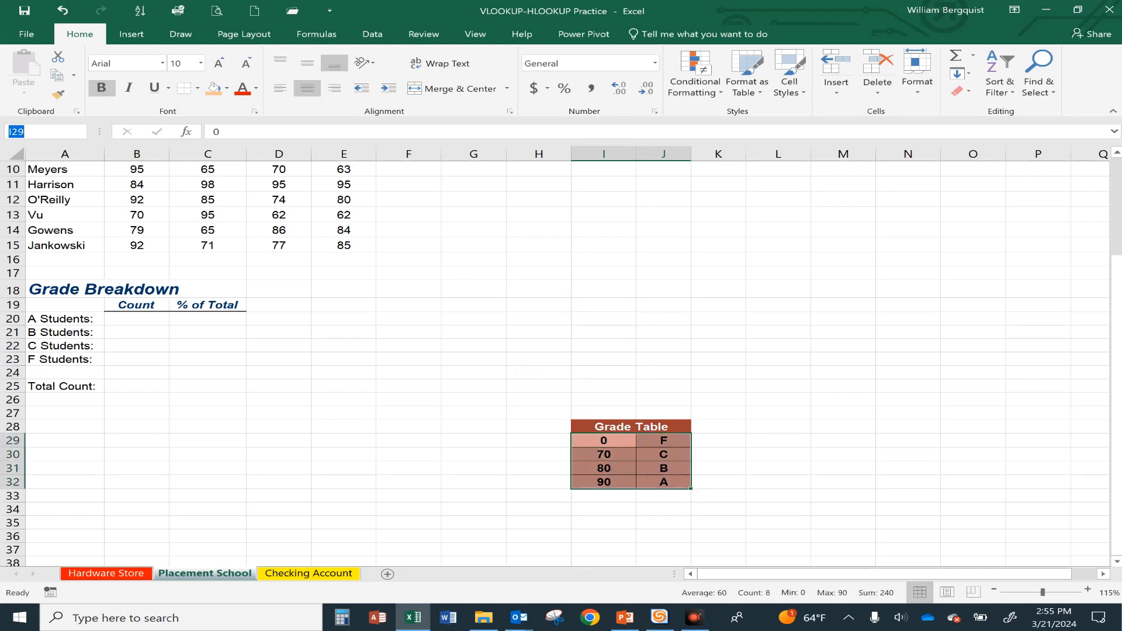
{"action": "type", "text": "Gr"}
{"action": "left_click", "coordinate": [380, 333]}
Calculate every student's average of the four tests in F7:F15 with the AVERAGE function.
{"action": "scroll", "coordinate": [379, 328], "scroll_direction": "up", "scroll_amount": 3}
{"action": "left_click_drag", "start_coordinate": [403, 266], "coordinate": [410, 387]}
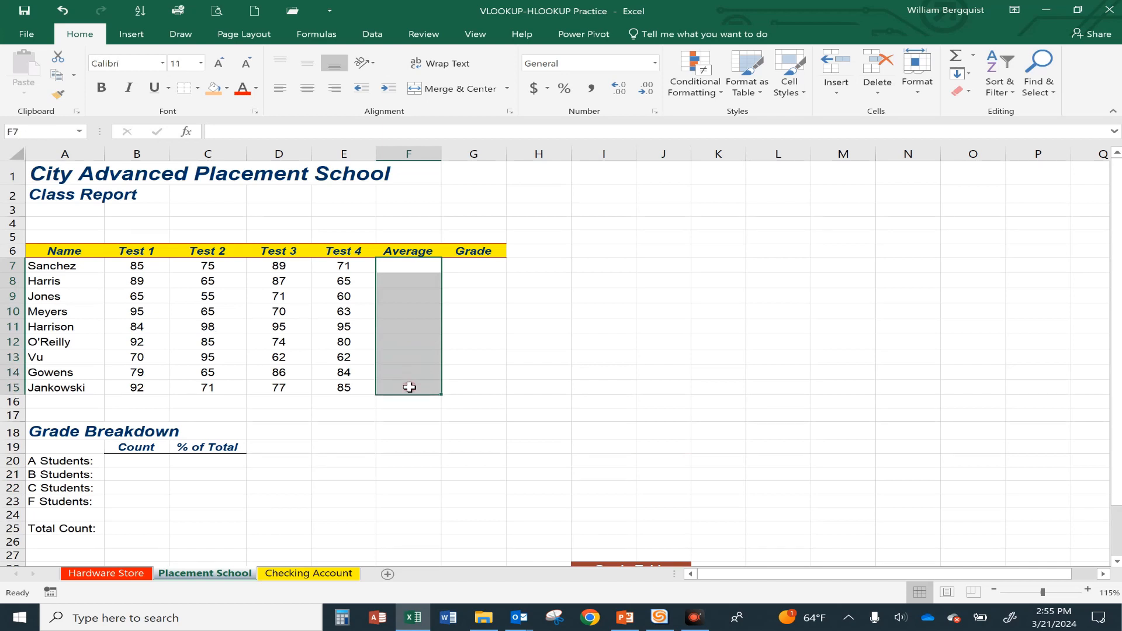
{"action": "left_click", "coordinate": [973, 55]}
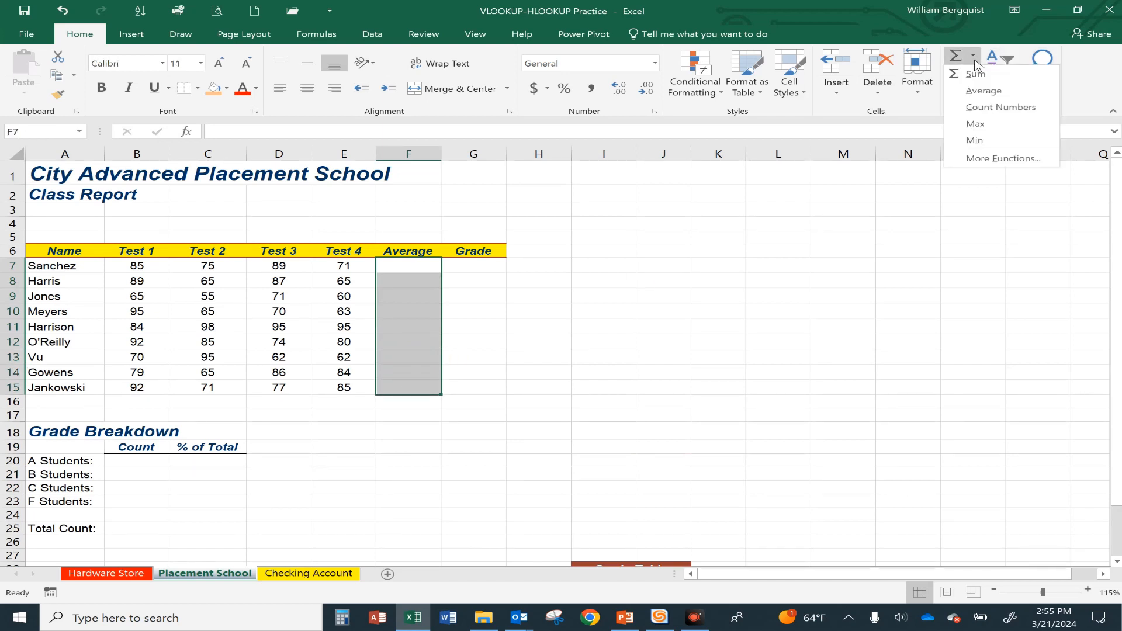
{"action": "left_click", "coordinate": [981, 91]}
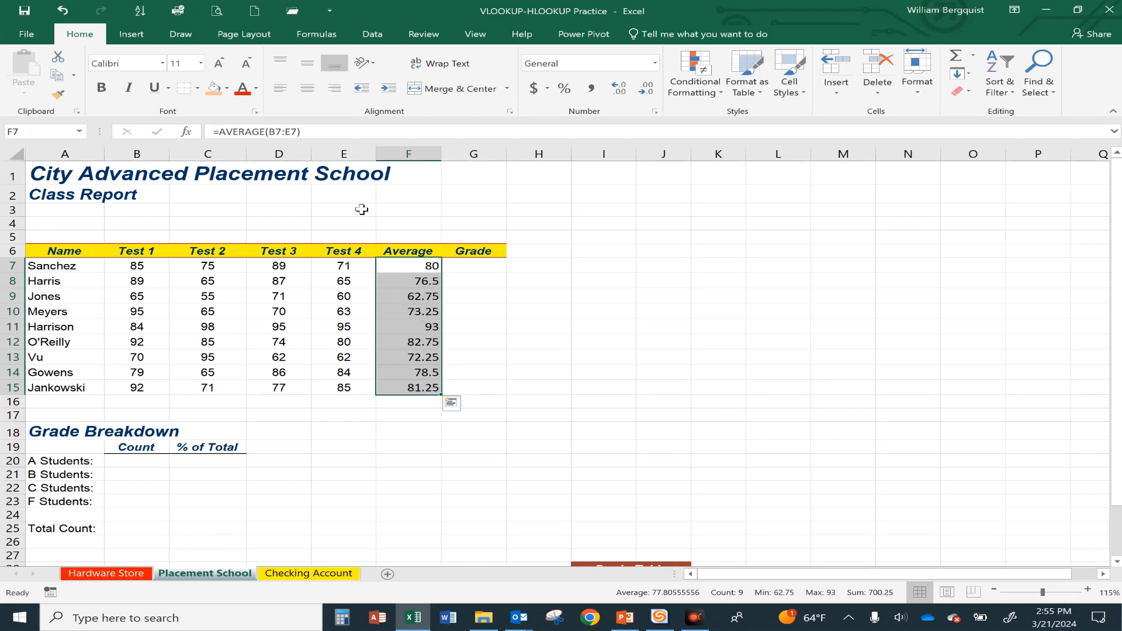
Center the averages in F7:F15 and show them without decimal places.
{"action": "left_click", "coordinate": [303, 90]}
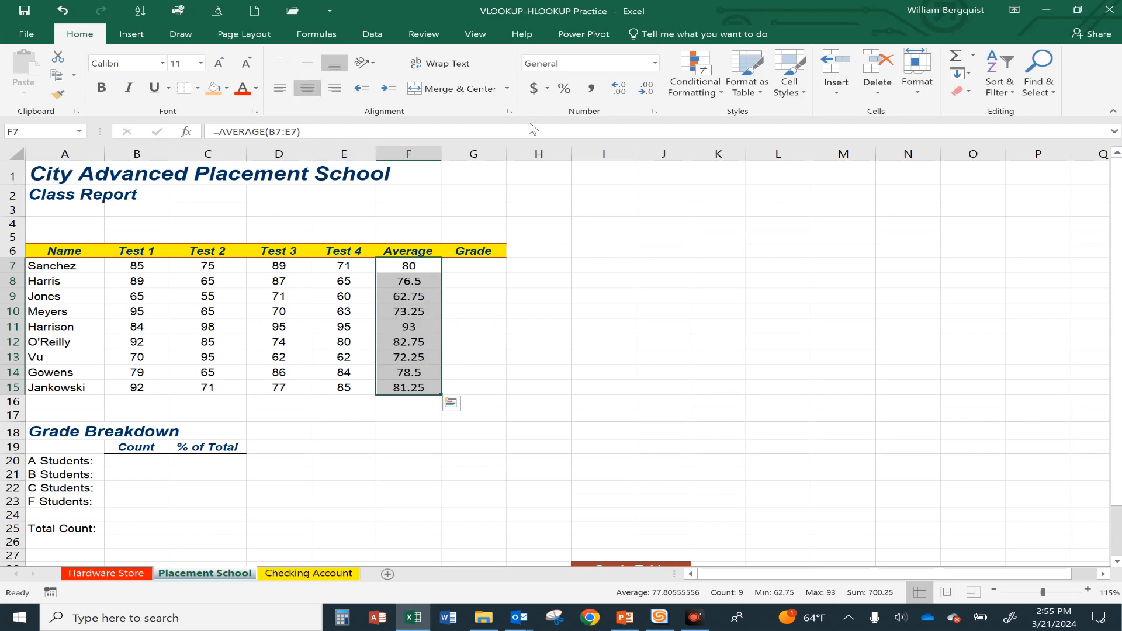
{"action": "left_click", "coordinate": [645, 89]}
{"action": "left_click", "coordinate": [645, 89]}
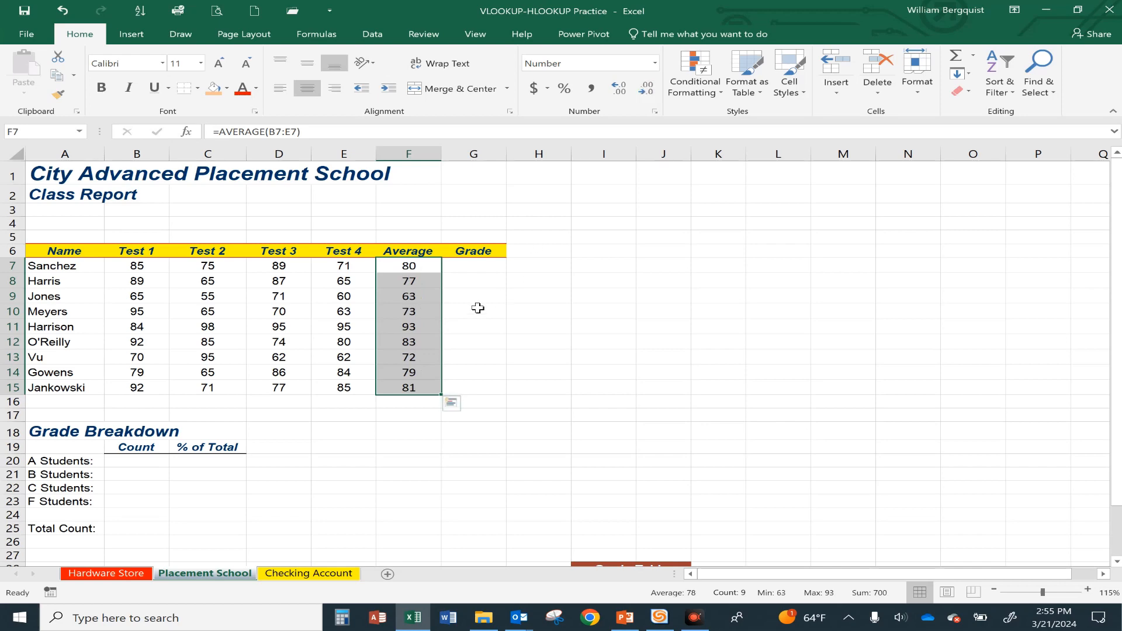
Examine how the Grade Table's score thresholds correspond to letter grades for the Grade column.
{"action": "left_click", "coordinate": [475, 265]}
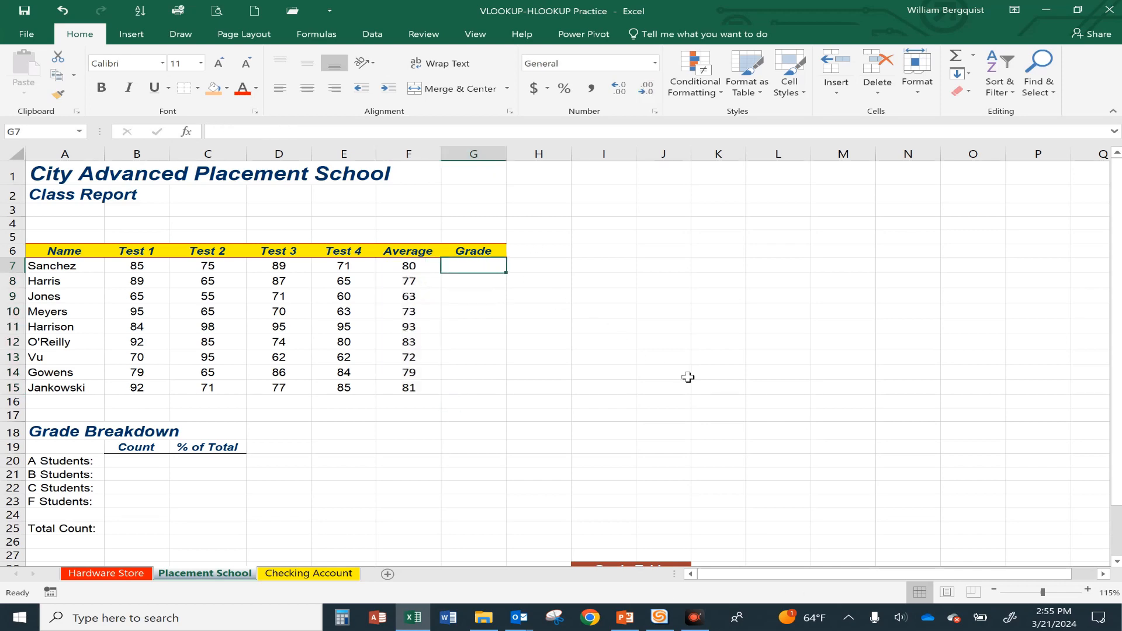
{"action": "scroll", "coordinate": [688, 377], "scroll_direction": "down", "scroll_amount": 2}
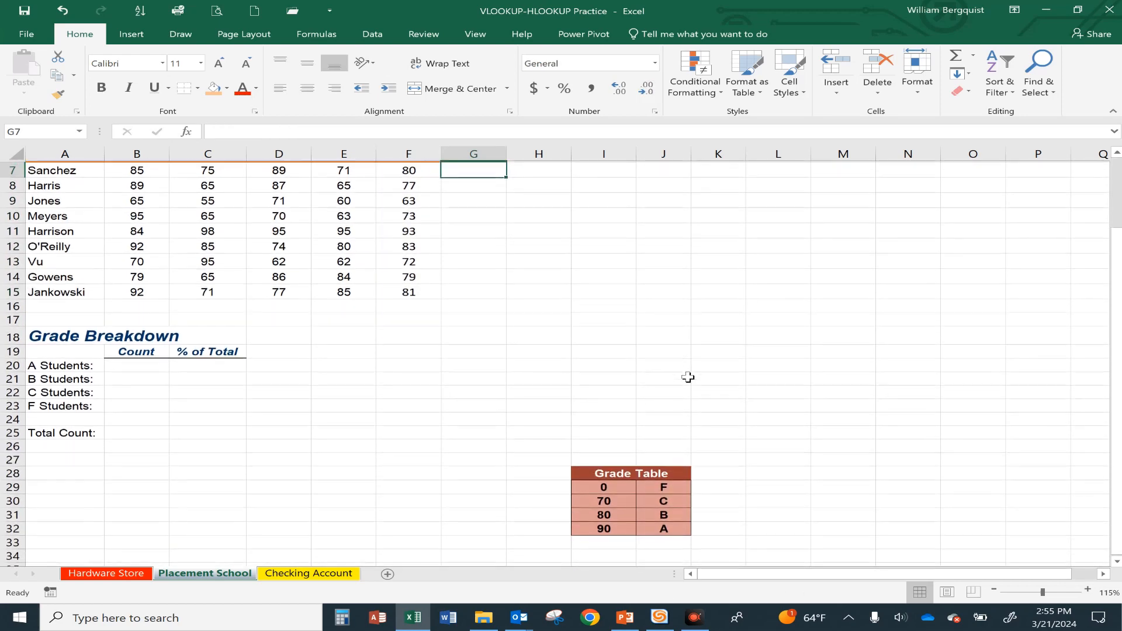
{"action": "left_click", "coordinate": [607, 486]}
{"action": "left_click", "coordinate": [614, 514]}
{"action": "left_click", "coordinate": [667, 514]}
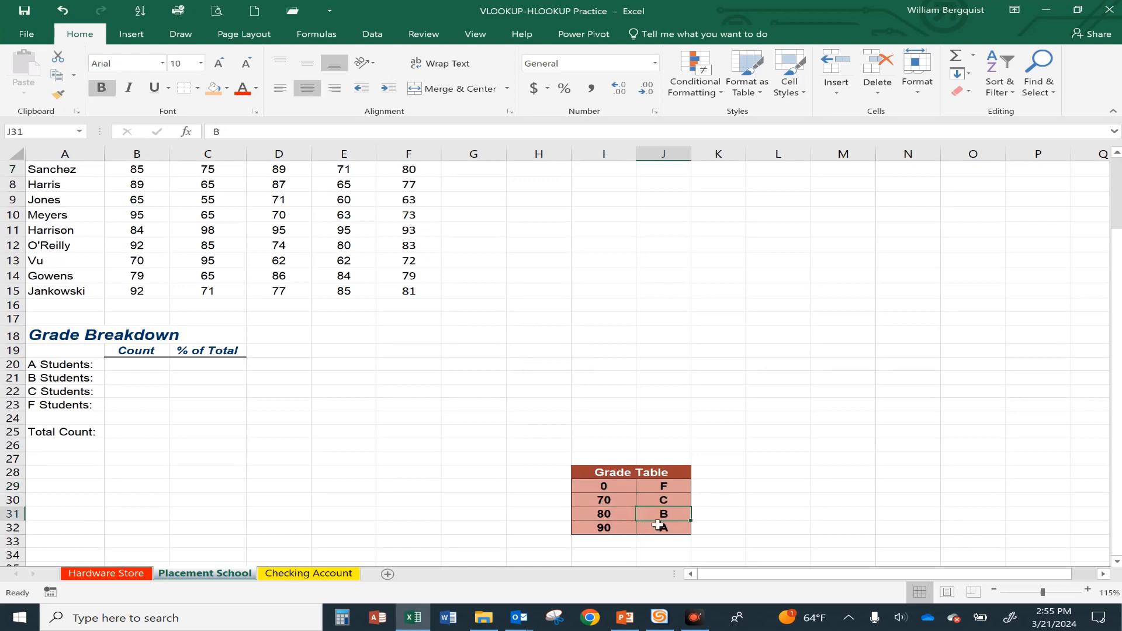
{"action": "scroll", "coordinate": [543, 377], "scroll_direction": "up", "scroll_amount": 2}
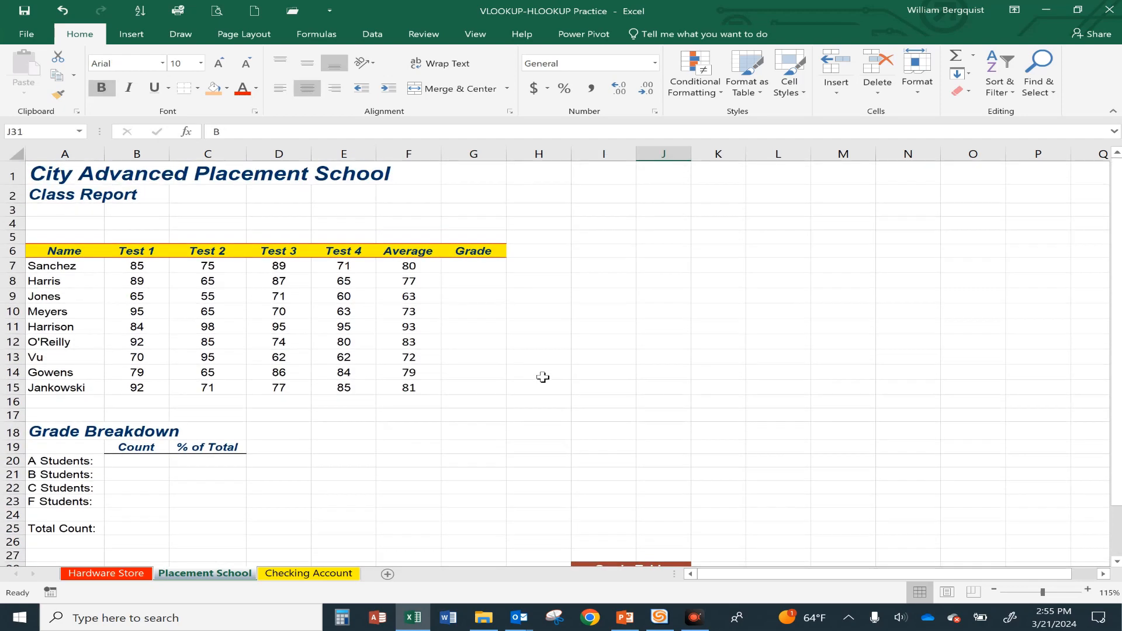
Find the VLOOKUP function by searching for vlookup, and start it in the first student's Grade cell G7.
{"action": "left_click", "coordinate": [453, 264]}
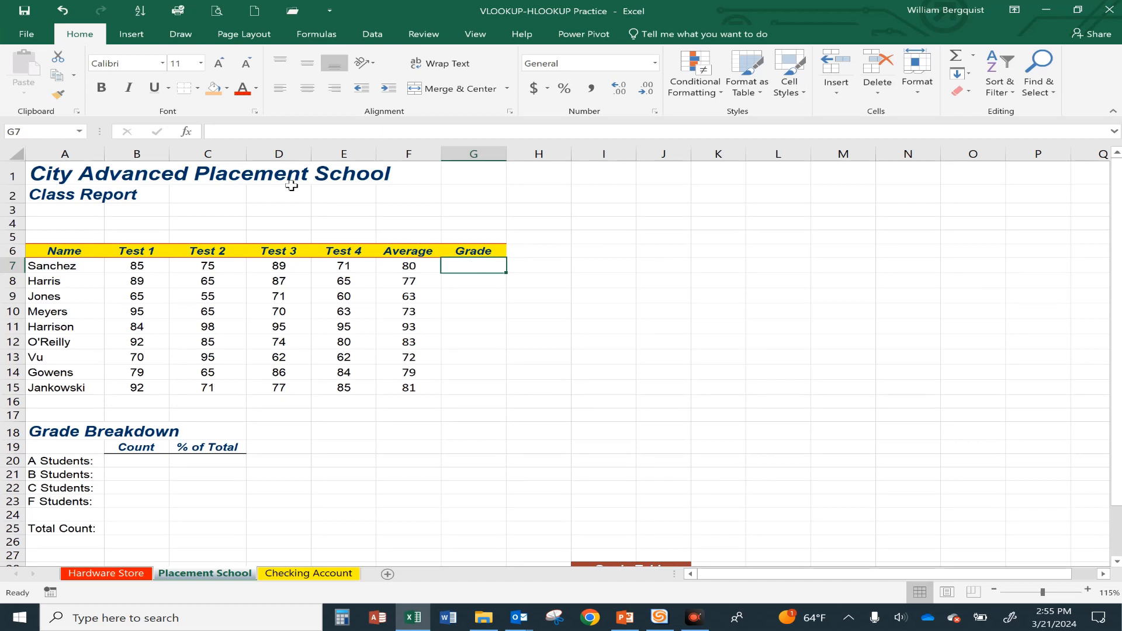
{"action": "left_click", "coordinate": [187, 132]}
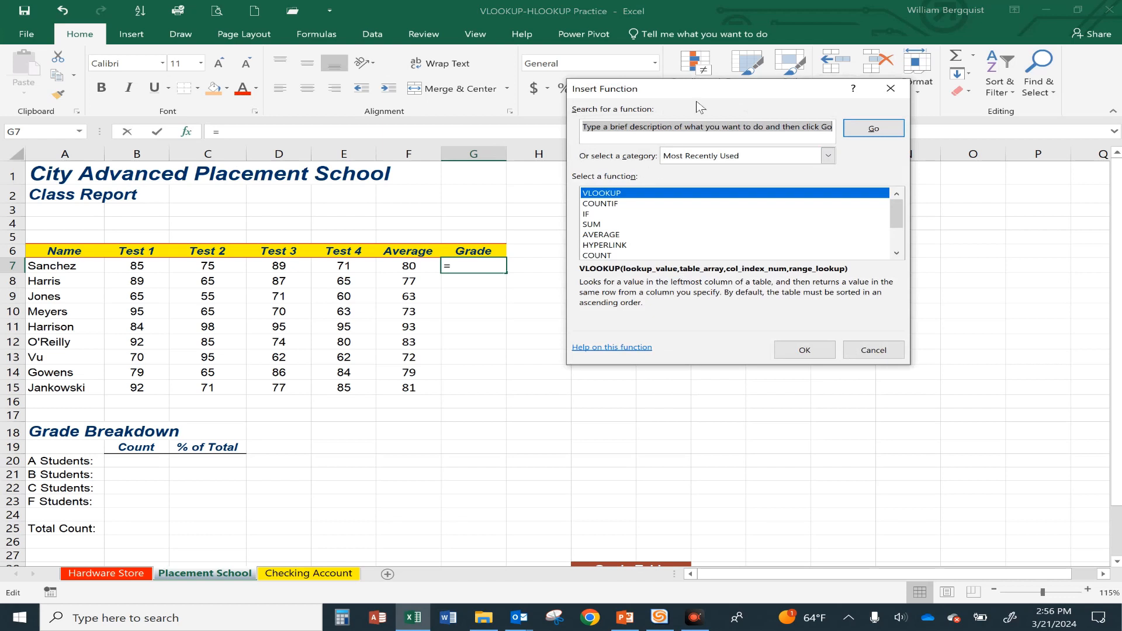
{"action": "type", "text": "vlookup"}
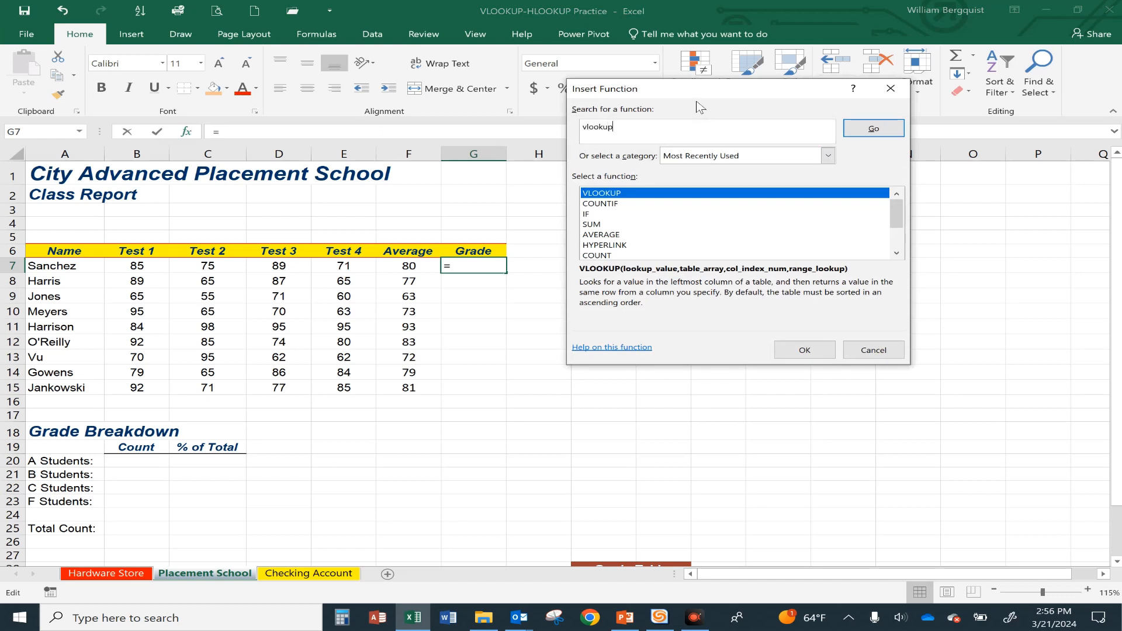
{"action": "left_click", "coordinate": [873, 128]}
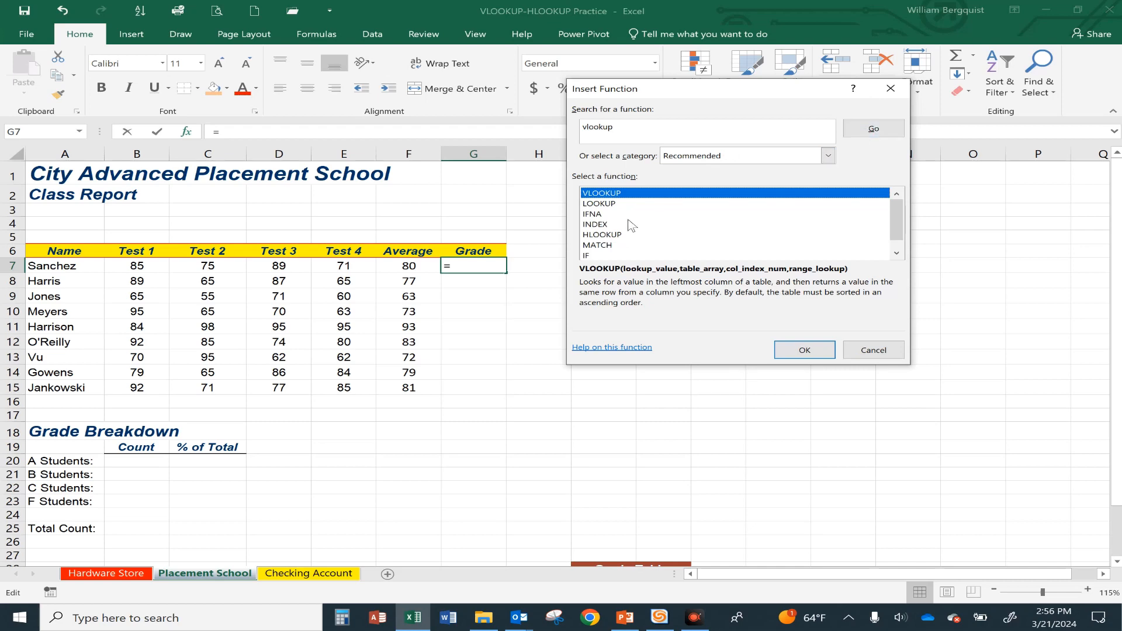
{"action": "double_click", "coordinate": [606, 196]}
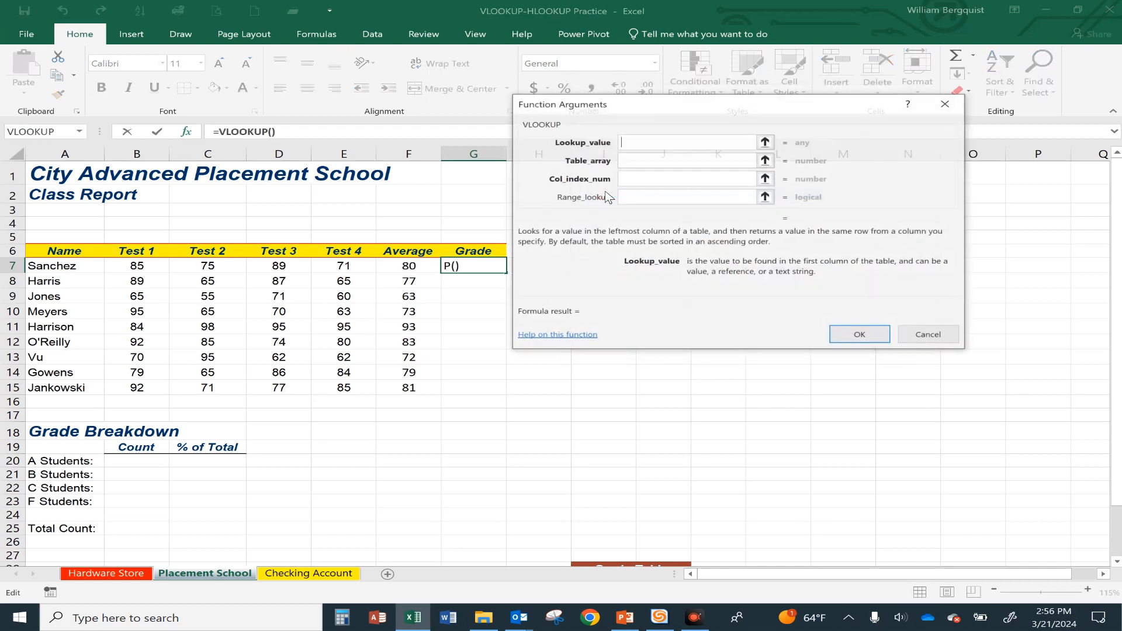
{"action": "left_click_drag", "start_coordinate": [600, 105], "coordinate": [692, 148]}
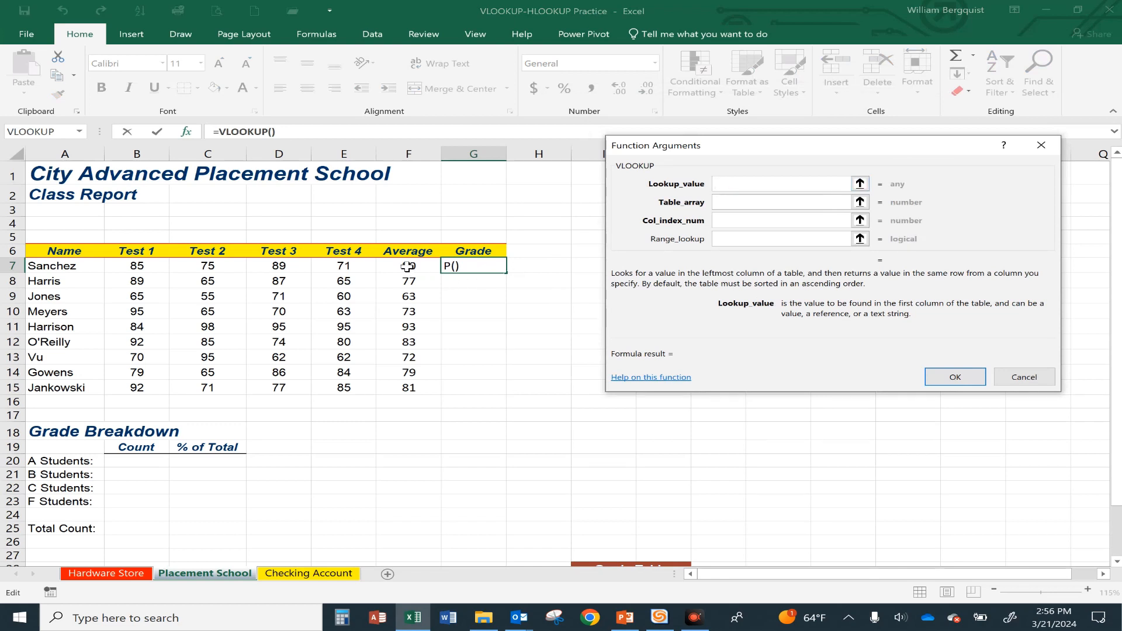
Complete the VLOOKUP in G7 with lookup value F7, table array Grade_Table and column index 2.
{"action": "left_click", "coordinate": [743, 182]}
{"action": "type", "text": "f7"}
{"action": "left_click", "coordinate": [732, 202]}
{"action": "type", "text": "Gr"}
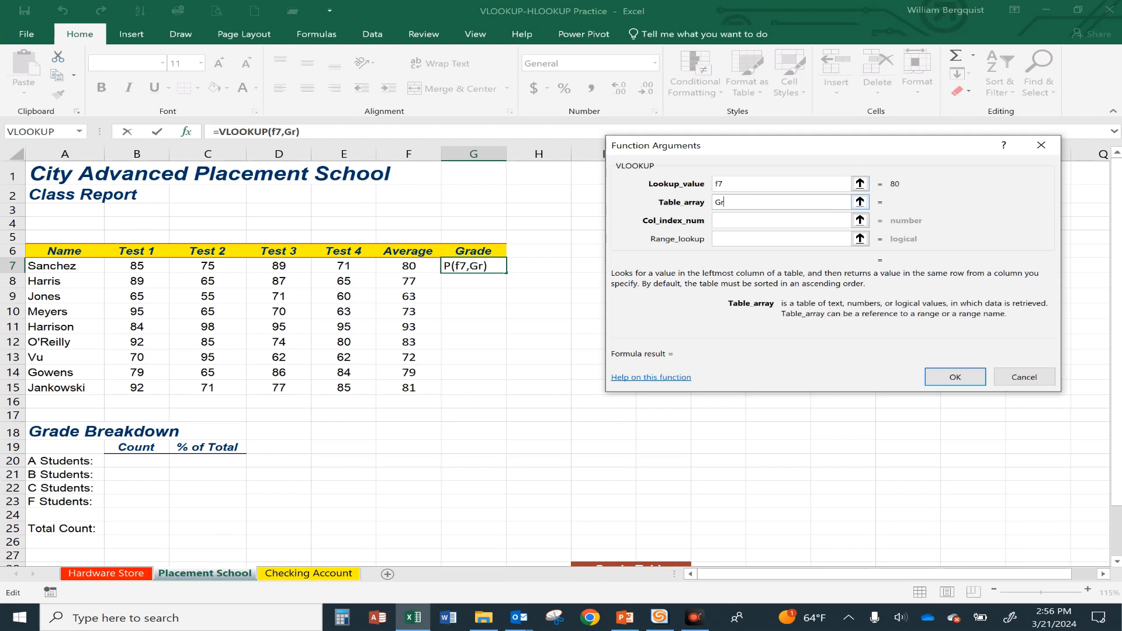
{"action": "type", "text": "ade_table"}
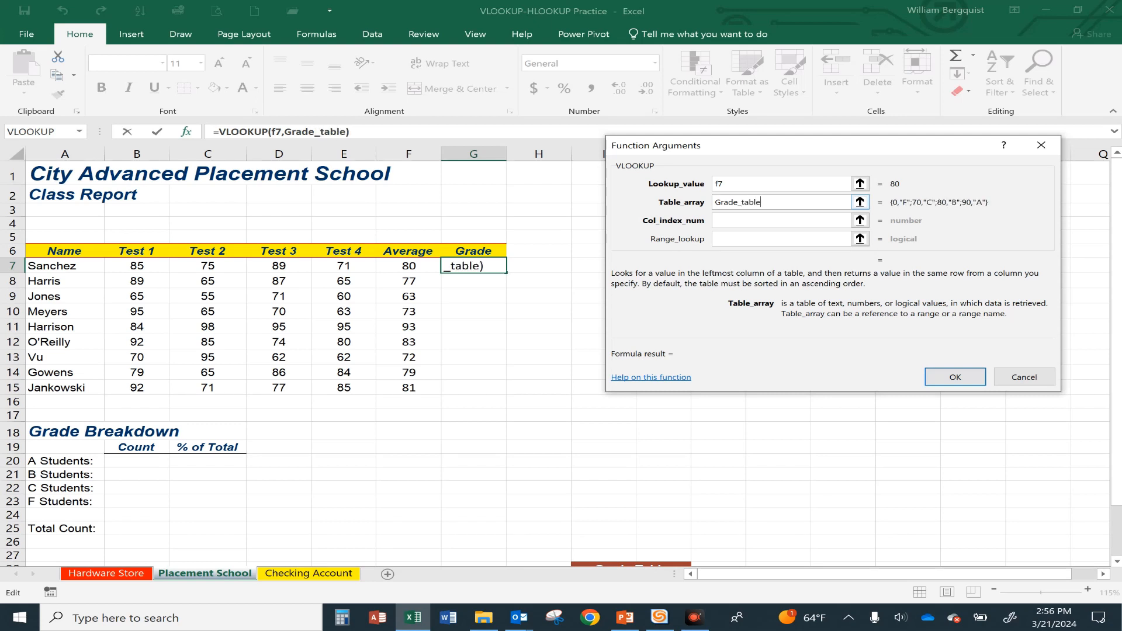
{"action": "key", "text": "Tab"}
{"action": "type", "text": "2"}
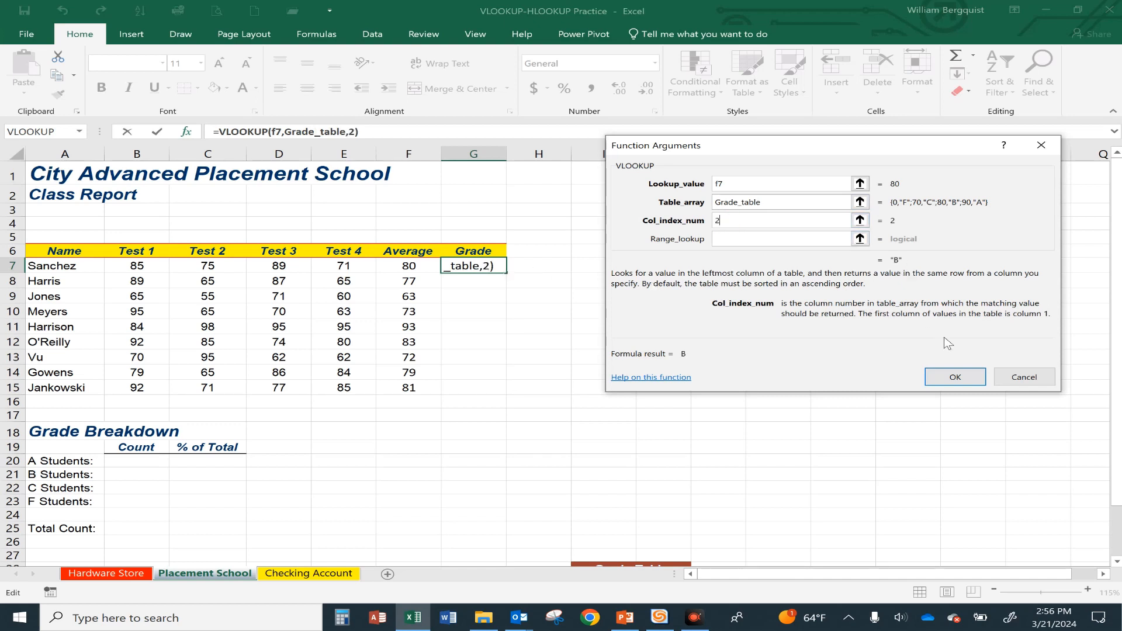
{"action": "left_click", "coordinate": [956, 378]}
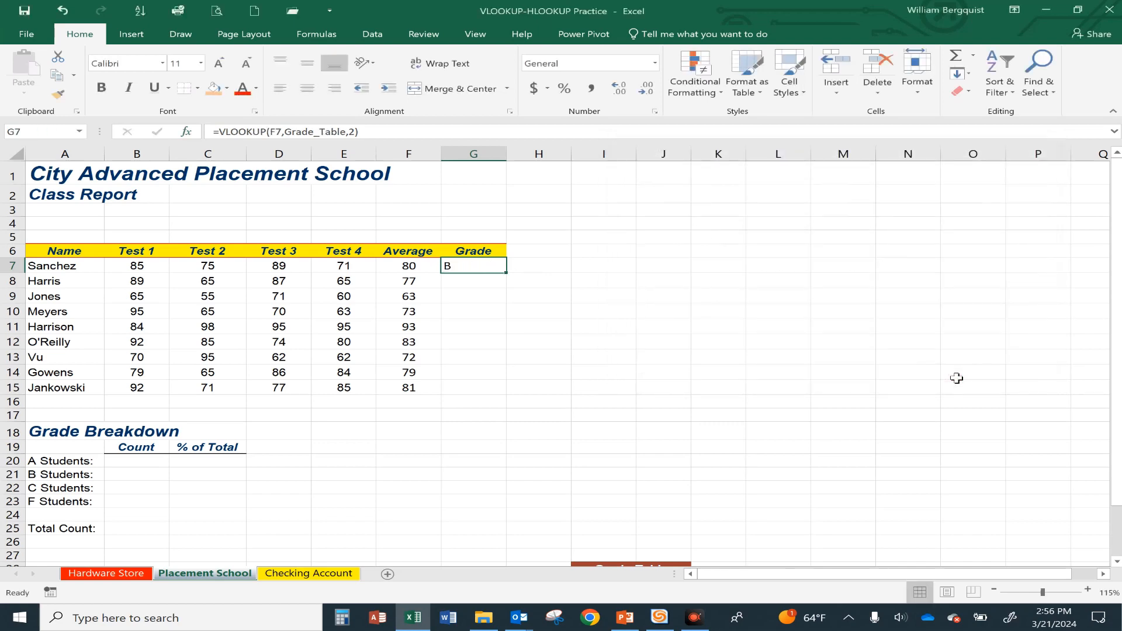
Center the grade in G7 and fill its formula down through G15.
{"action": "left_click", "coordinate": [307, 87]}
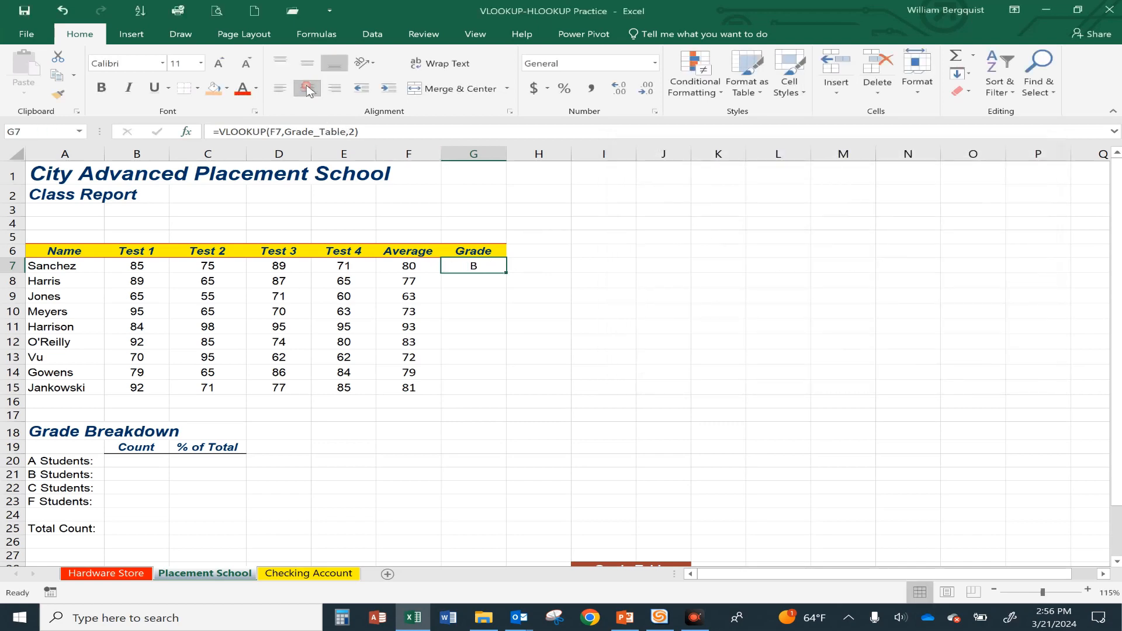
{"action": "double_click", "coordinate": [506, 273]}
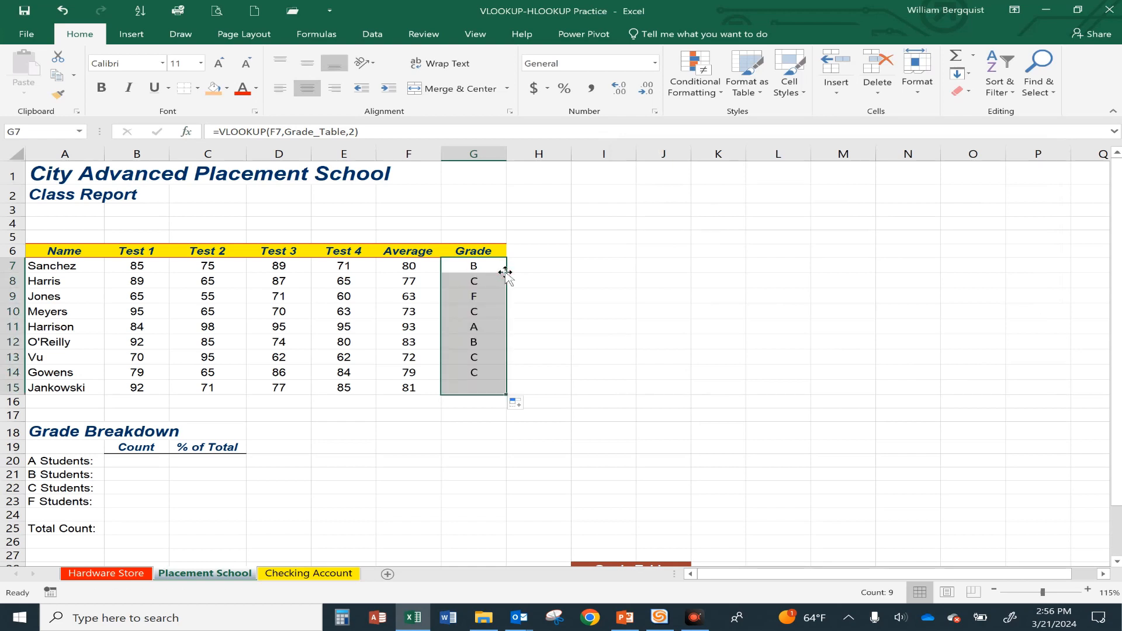
{"action": "left_click", "coordinate": [624, 374]}
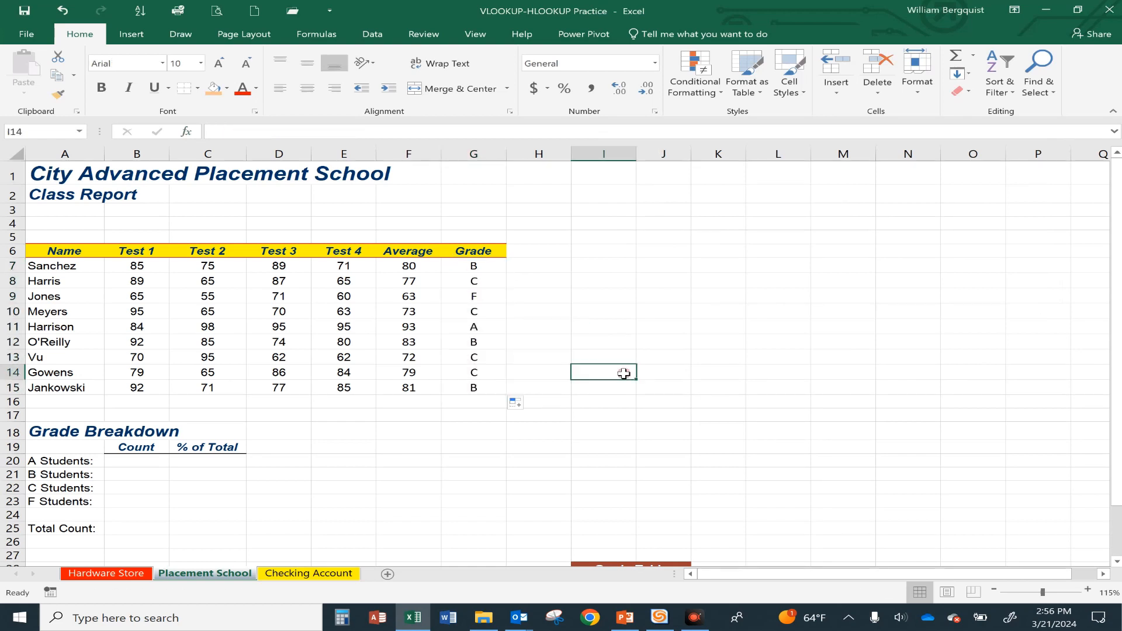
Check the averages in F9, F12 and F13 and their letter grades against the Grade Table's thresholds.
{"action": "left_click", "coordinate": [432, 292]}
{"action": "scroll", "coordinate": [664, 342], "scroll_direction": "down", "scroll_amount": 1}
{"action": "scroll", "coordinate": [664, 341], "scroll_direction": "down", "scroll_amount": 2}
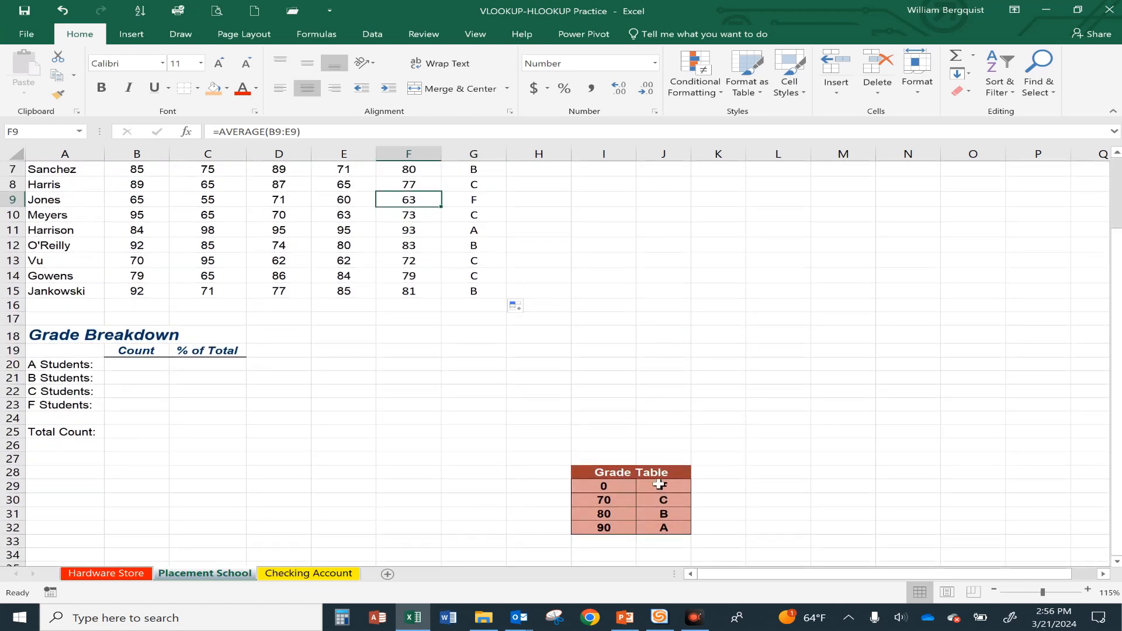
{"action": "left_click", "coordinate": [409, 247]}
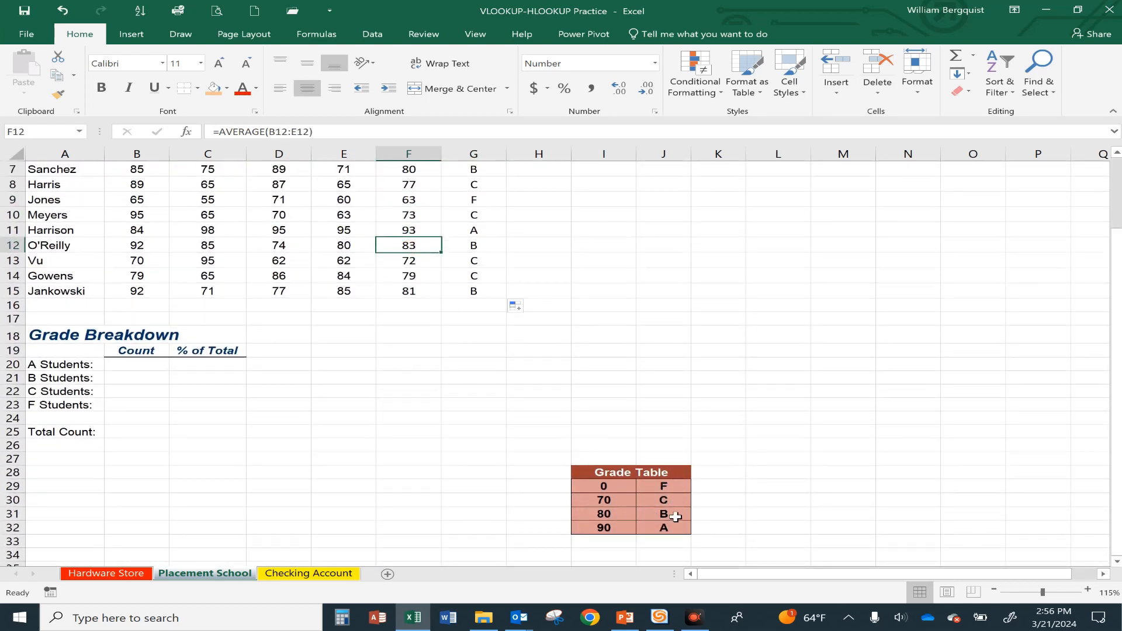
{"action": "left_click", "coordinate": [413, 260]}
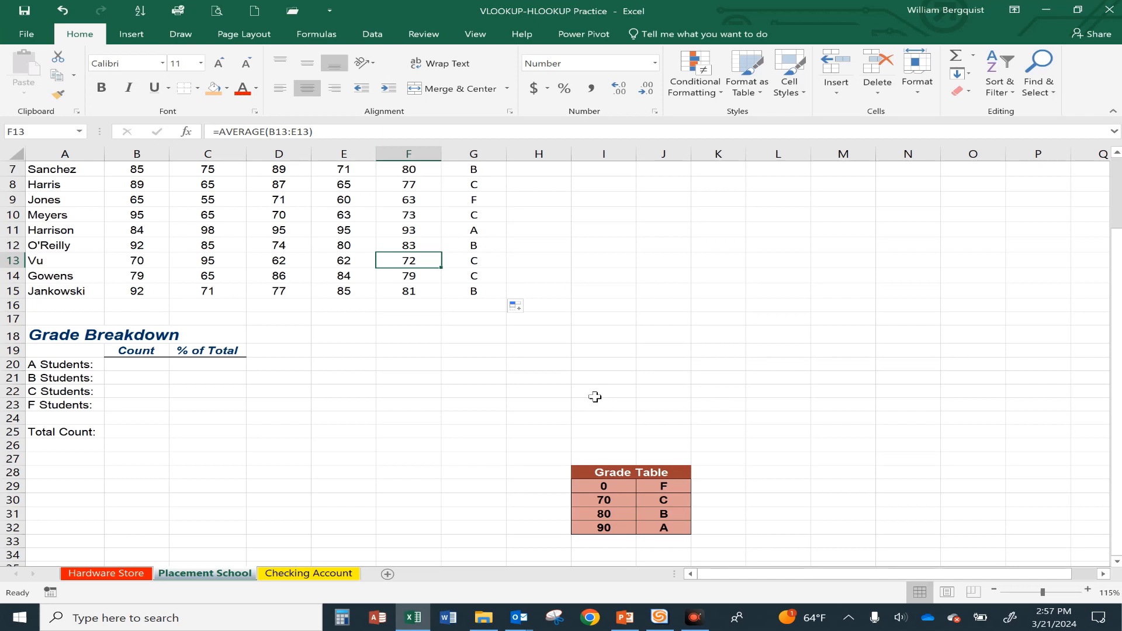
{"action": "scroll", "coordinate": [595, 397], "scroll_direction": "up", "scroll_amount": 2}
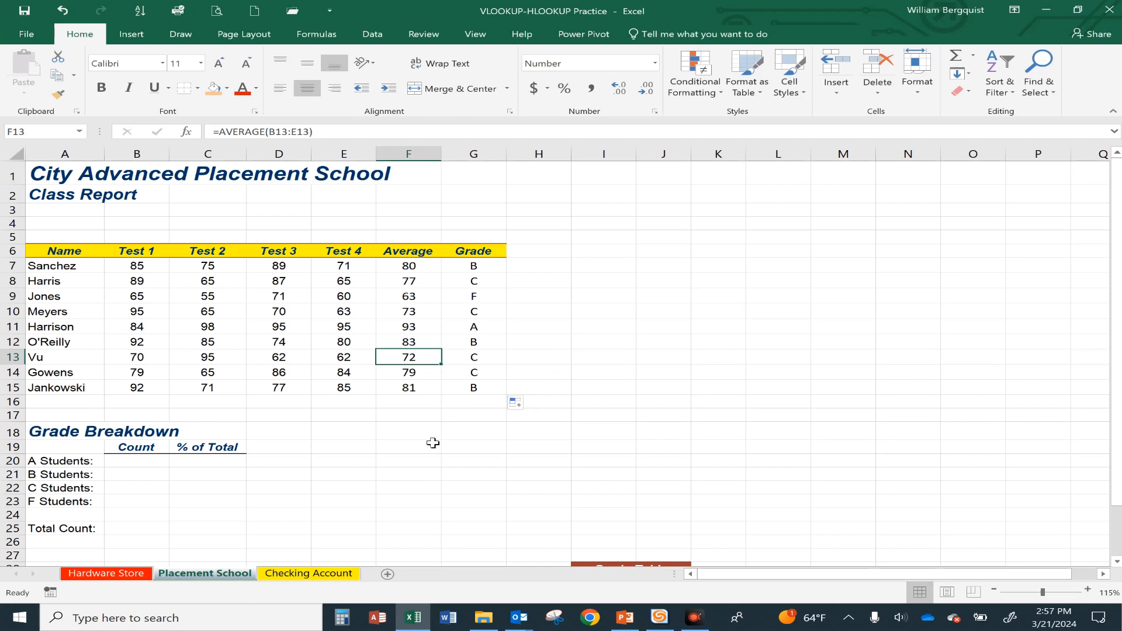
Count the A students in B20 of the Grade Breakdown with =COUNTIF(G7:G15,"A").
{"action": "scroll", "coordinate": [433, 443], "scroll_direction": "down", "scroll_amount": 1}
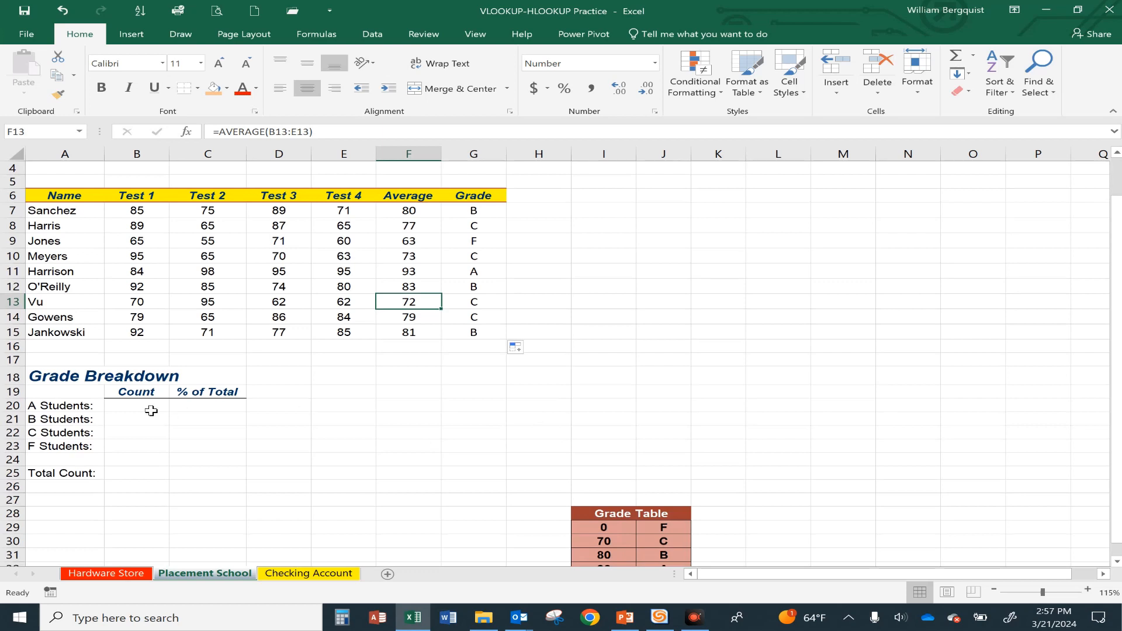
{"action": "left_click", "coordinate": [127, 407]}
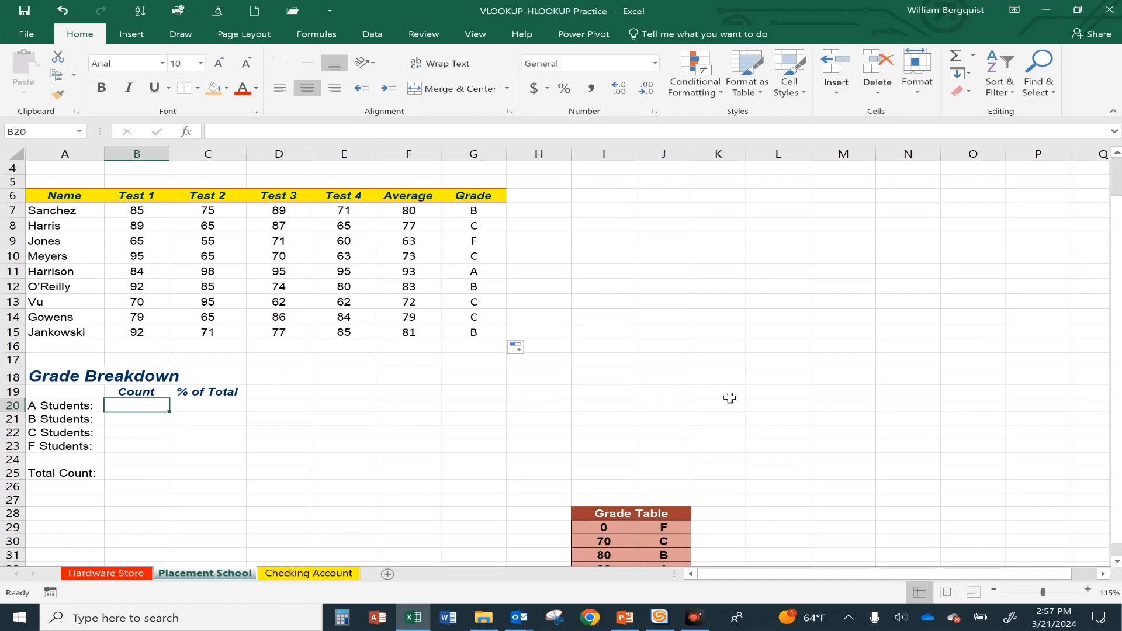
{"action": "type", "text": "=countif"}
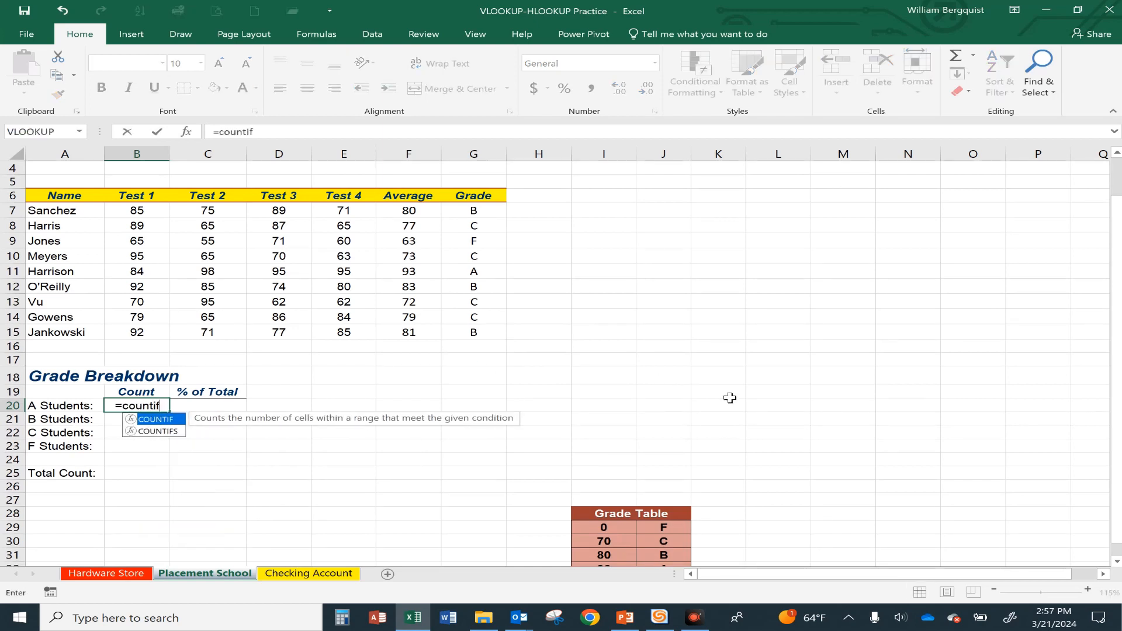
{"action": "type", "text": "("}
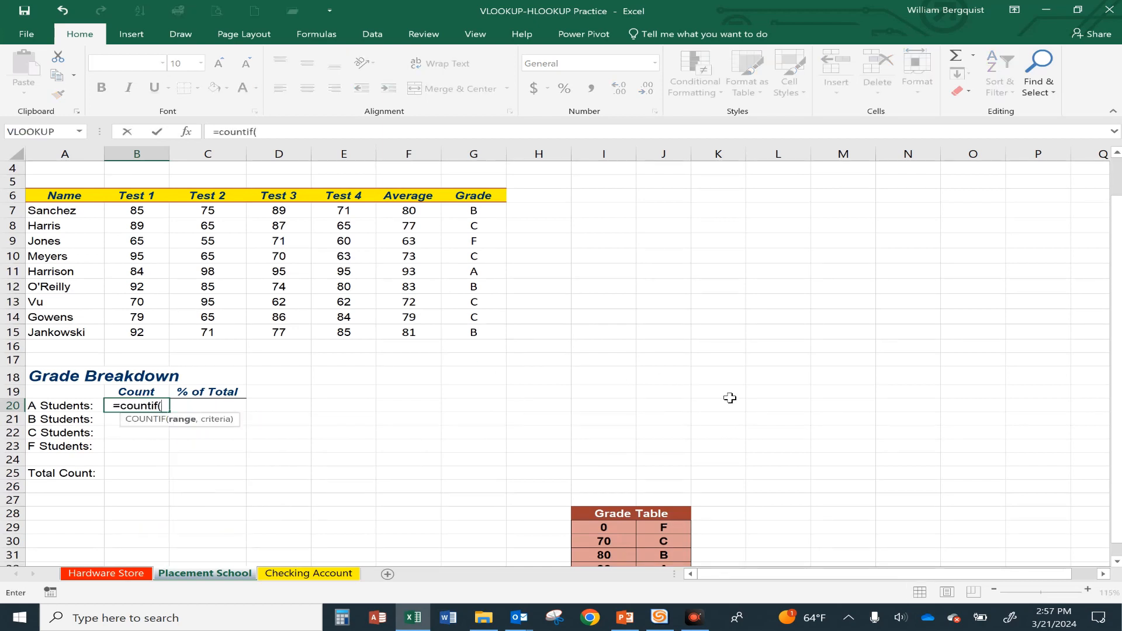
{"action": "left_click", "coordinate": [474, 211]}
{"action": "left_click_drag", "start_coordinate": [473, 211], "coordinate": [476, 330]}
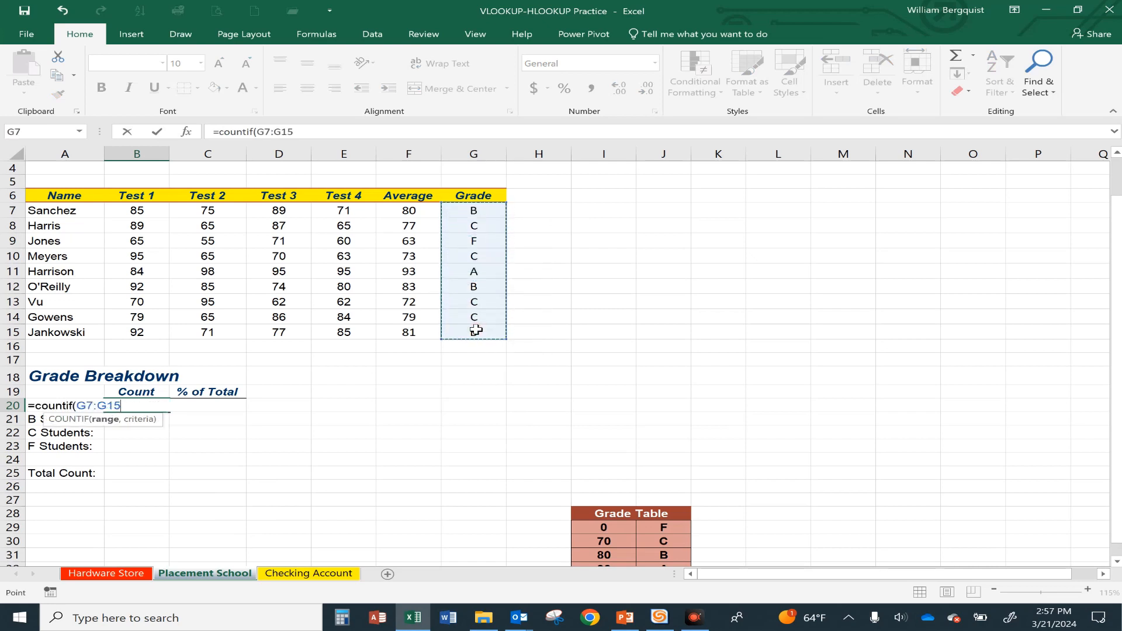
{"action": "type", "text": ",\"A\")"}
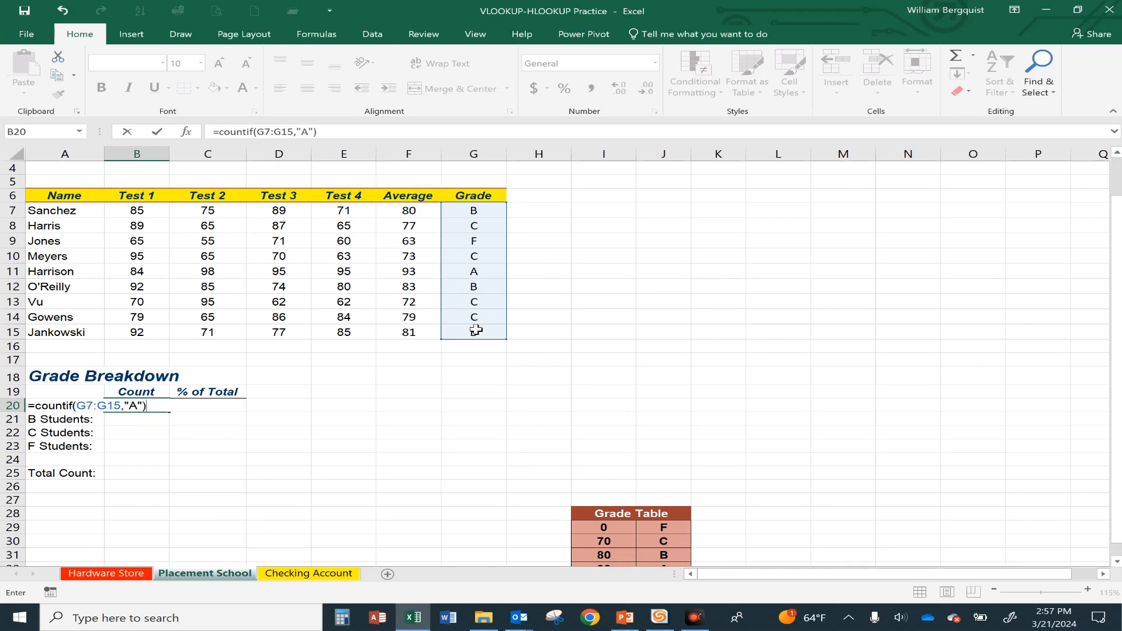
{"action": "key", "text": "Return"}
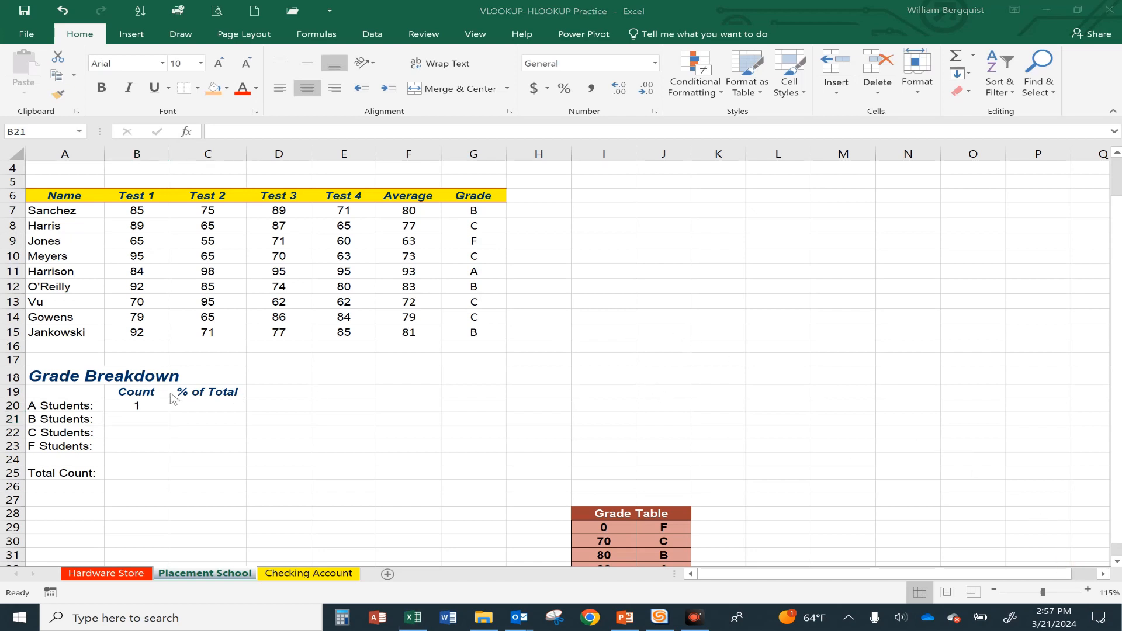
Count the B students in B21 with =COUNTIF(G7:G15,"B").
{"action": "left_click", "coordinate": [141, 419]}
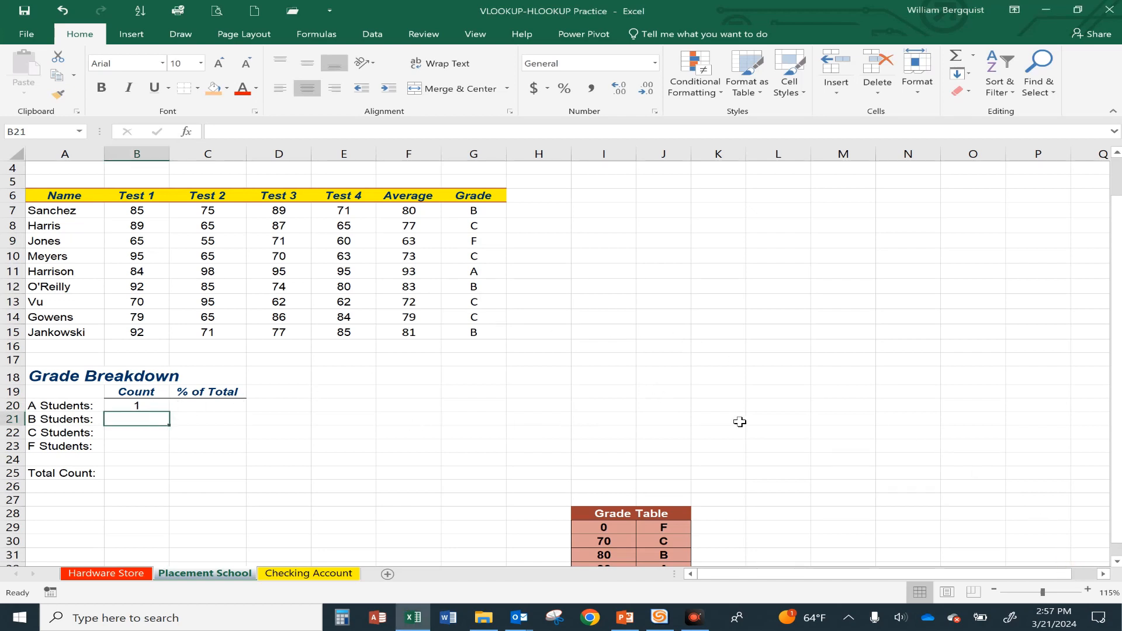
{"action": "type", "text": "=counta"}
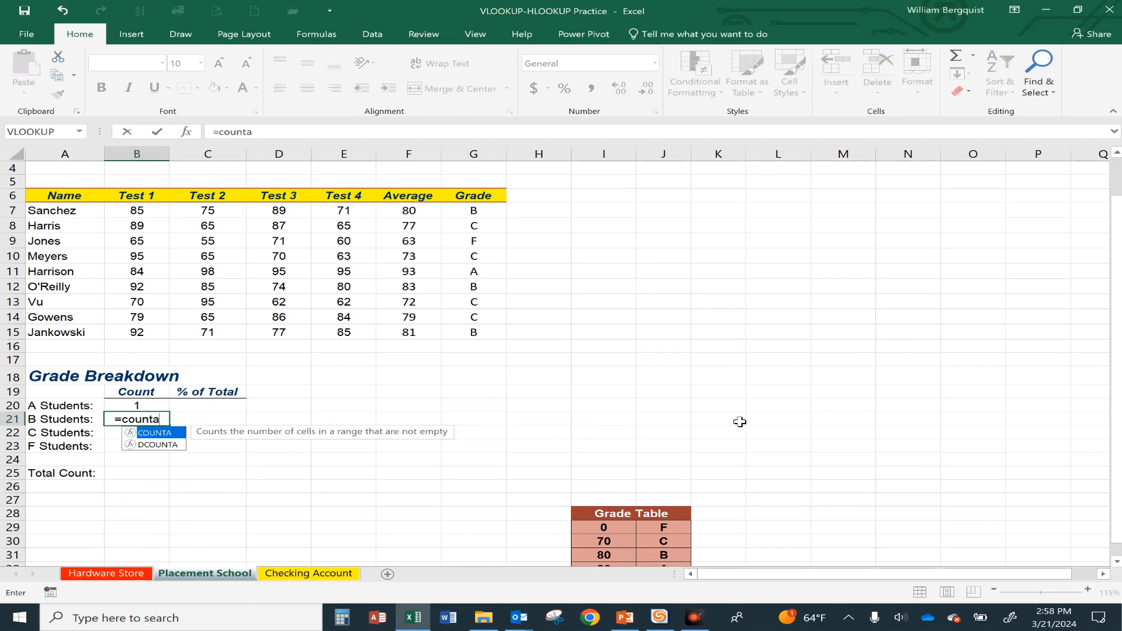
{"action": "key", "text": "BackSpace"}
{"action": "type", "text": "if("}
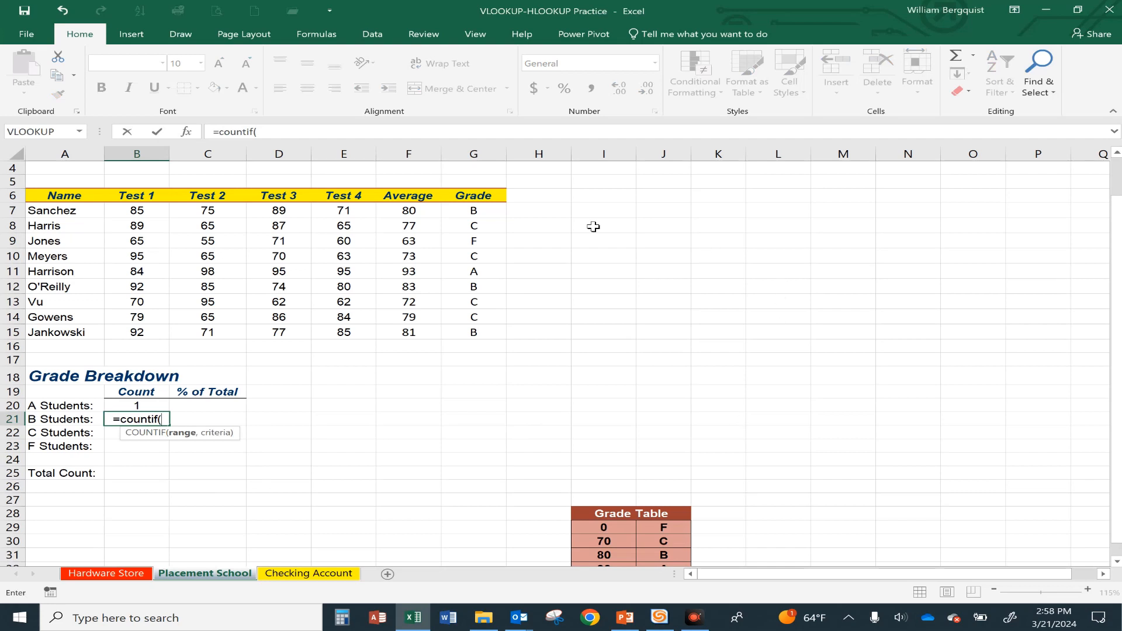
{"action": "left_click_drag", "start_coordinate": [474, 210], "coordinate": [469, 330]}
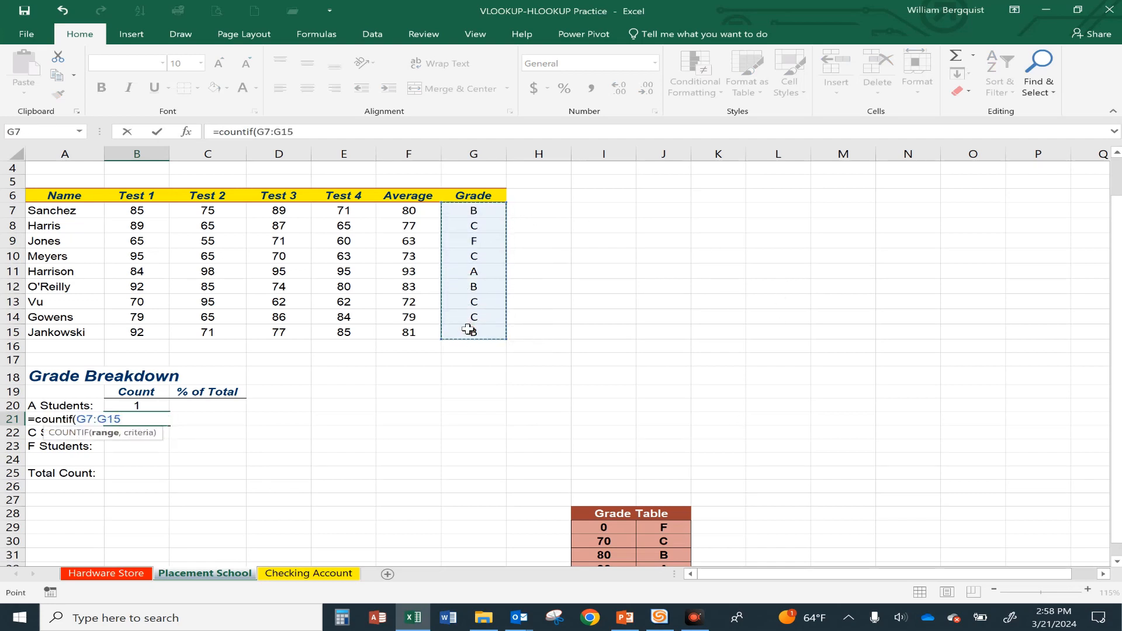
{"action": "type", "text": ","}
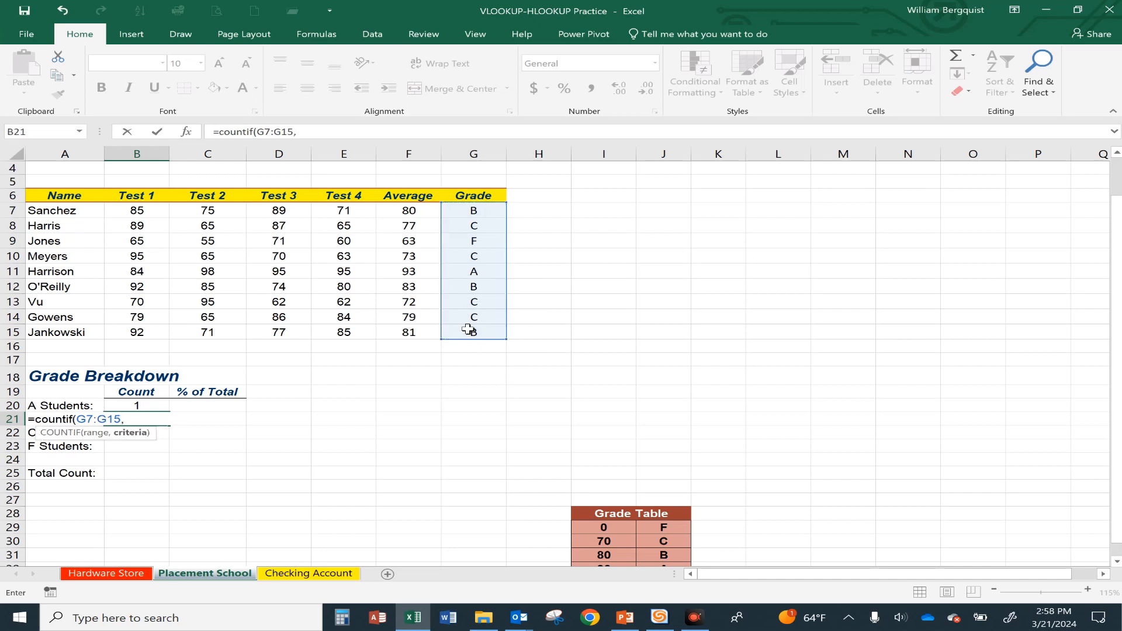
{"action": "type", "text": "\"B\""}
{"action": "key", "text": "Return"}
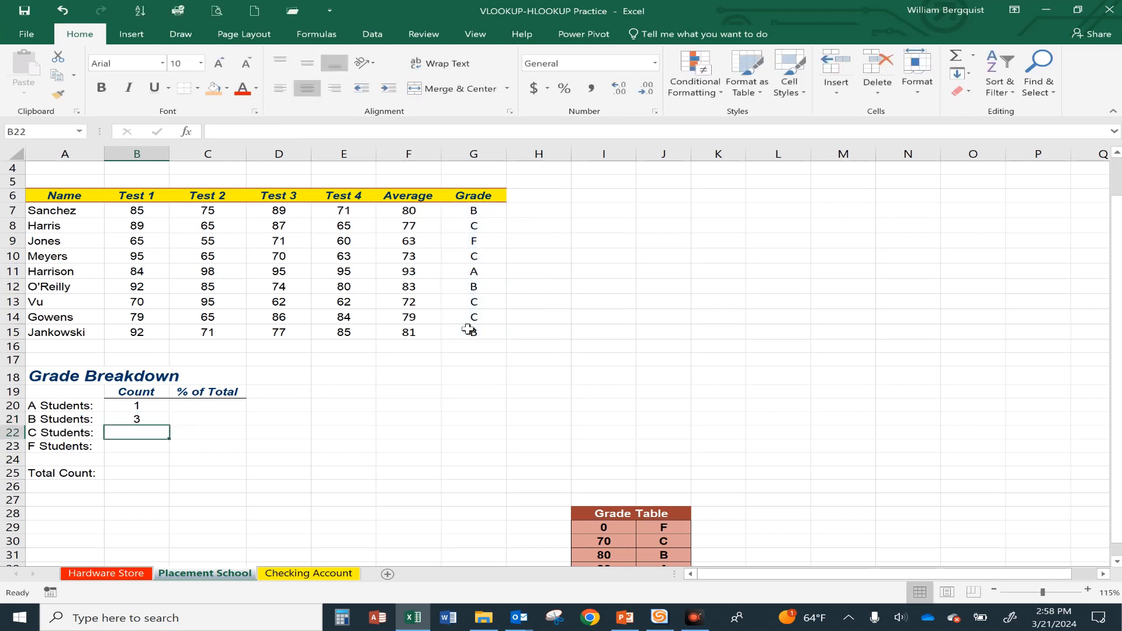
Count the C students in B22 with =COUNTIF(G7:G15,"C").
{"action": "type", "text": "=count"}
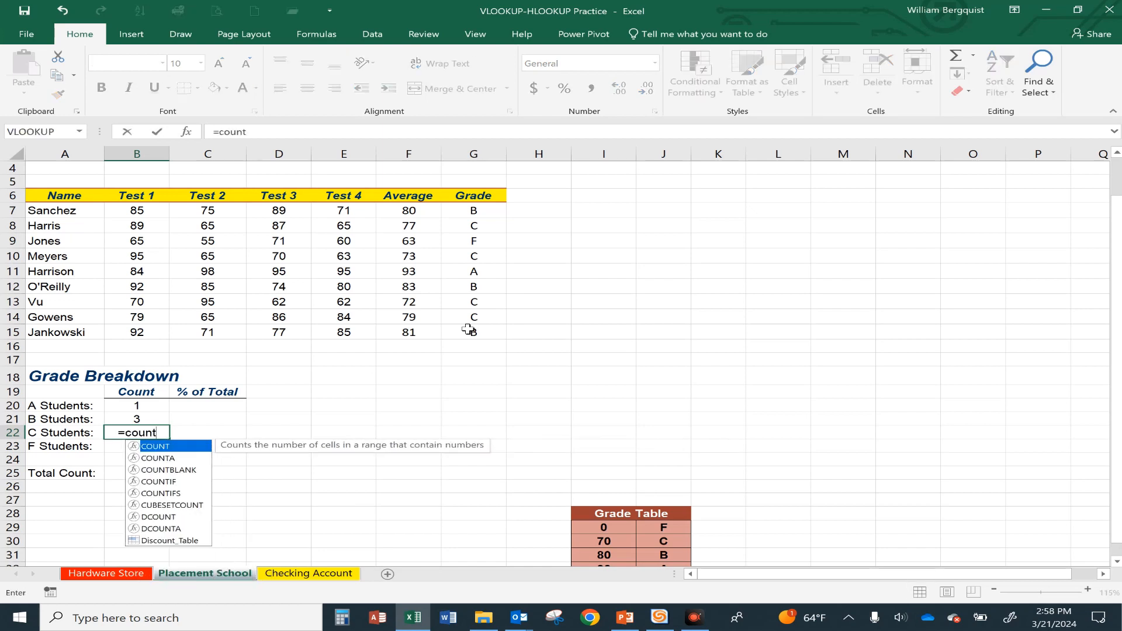
{"action": "type", "text": "if("}
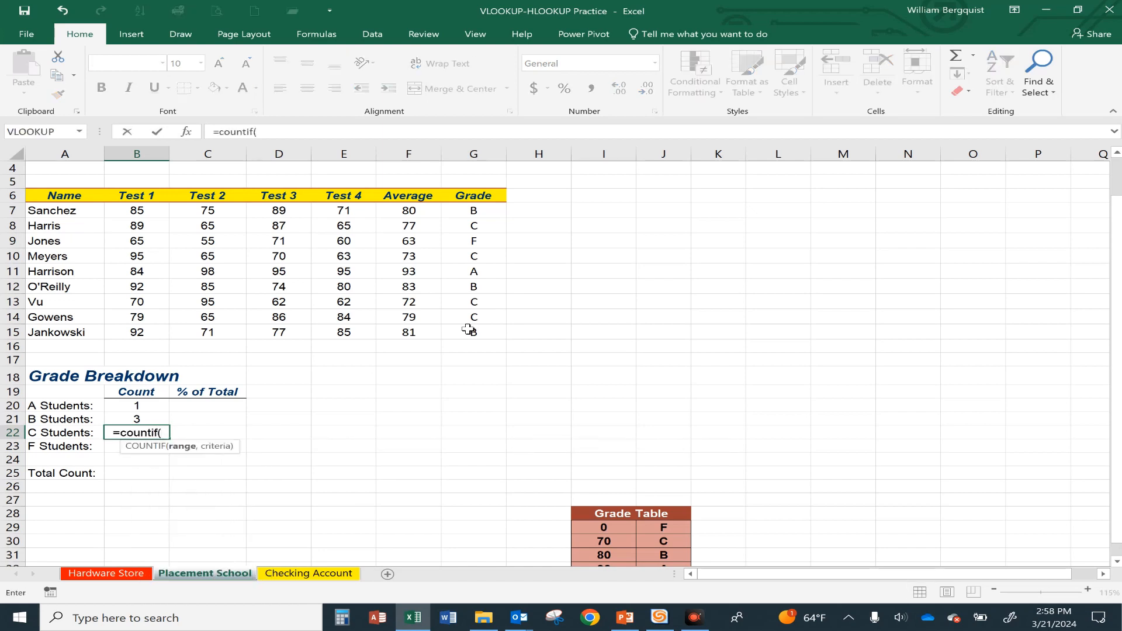
{"action": "left_click_drag", "start_coordinate": [465, 207], "coordinate": [463, 333]}
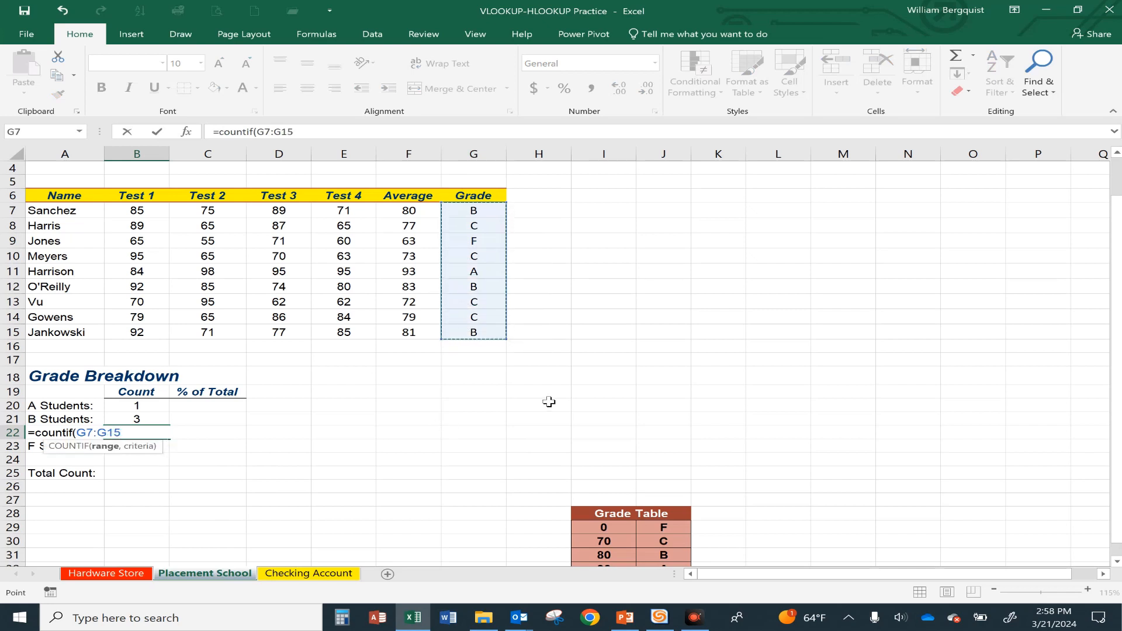
{"action": "type", "text": ",\"C\""}
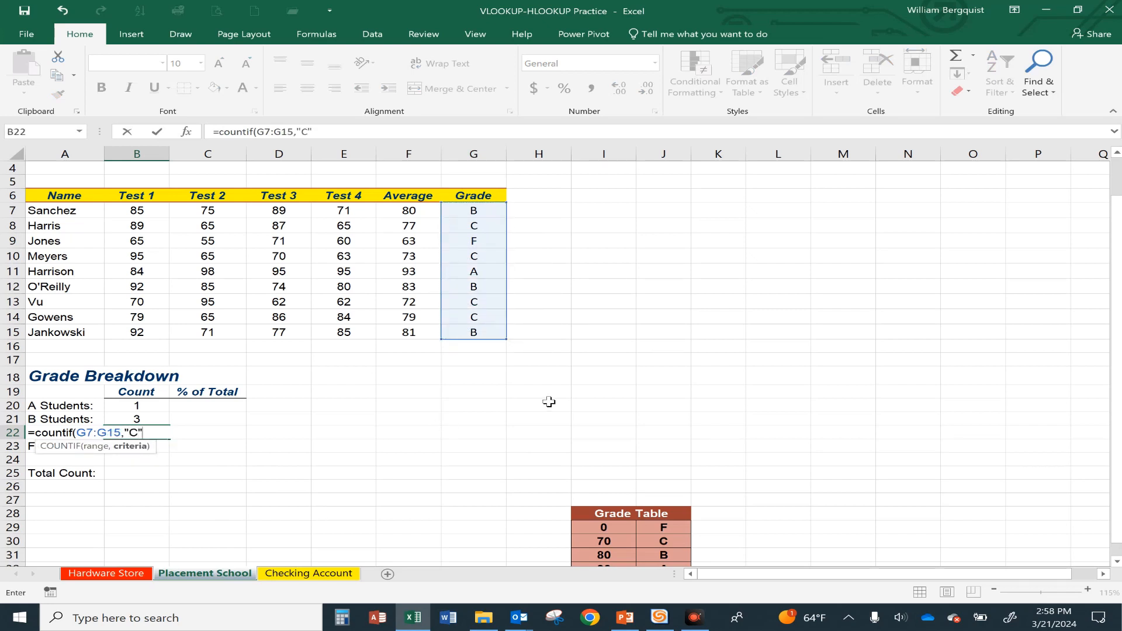
{"action": "type", "text": ")"}
{"action": "key", "text": "Return"}
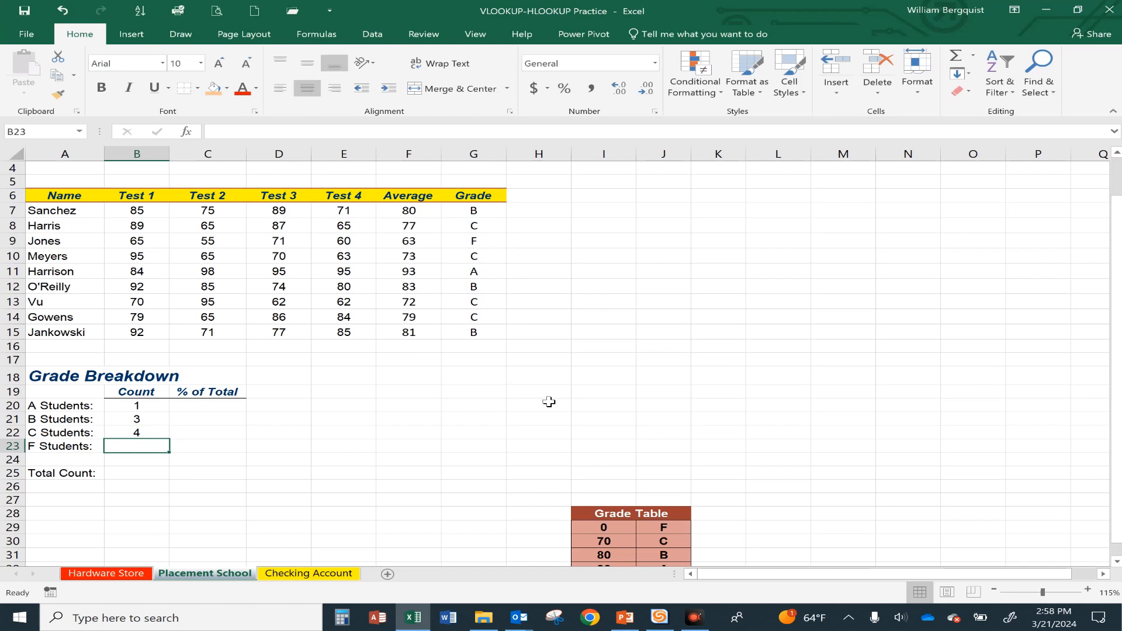
Count the F students in B23 with =COUNTIF(G7:G15,"F").
{"action": "type", "text": "="}
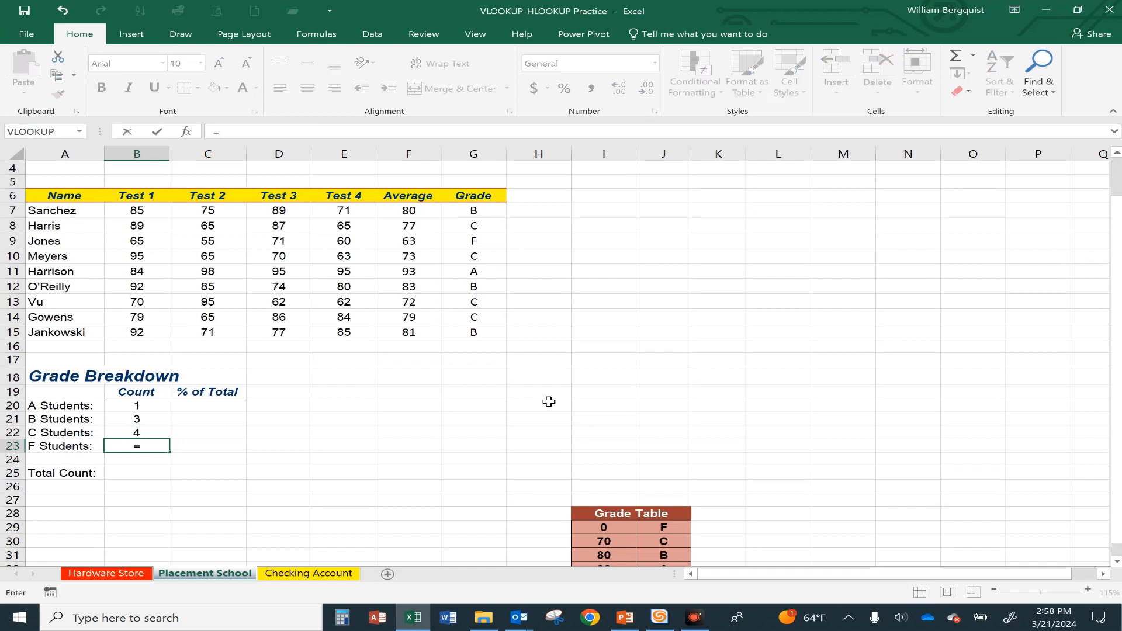
{"action": "type", "text": "countif("}
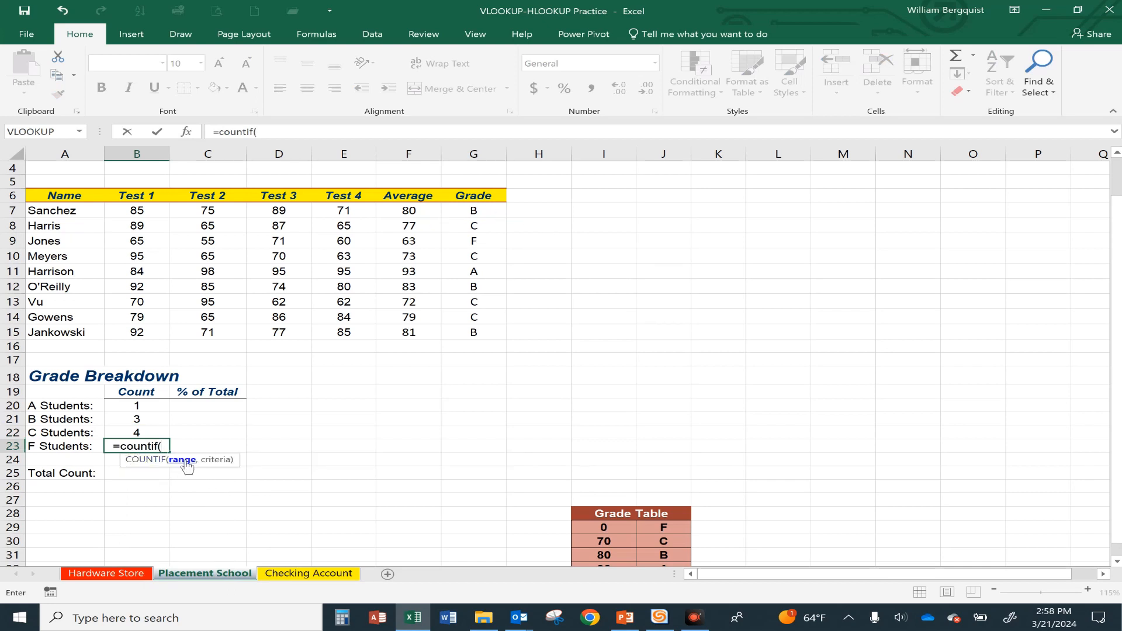
{"action": "left_click_drag", "start_coordinate": [473, 210], "coordinate": [474, 332]}
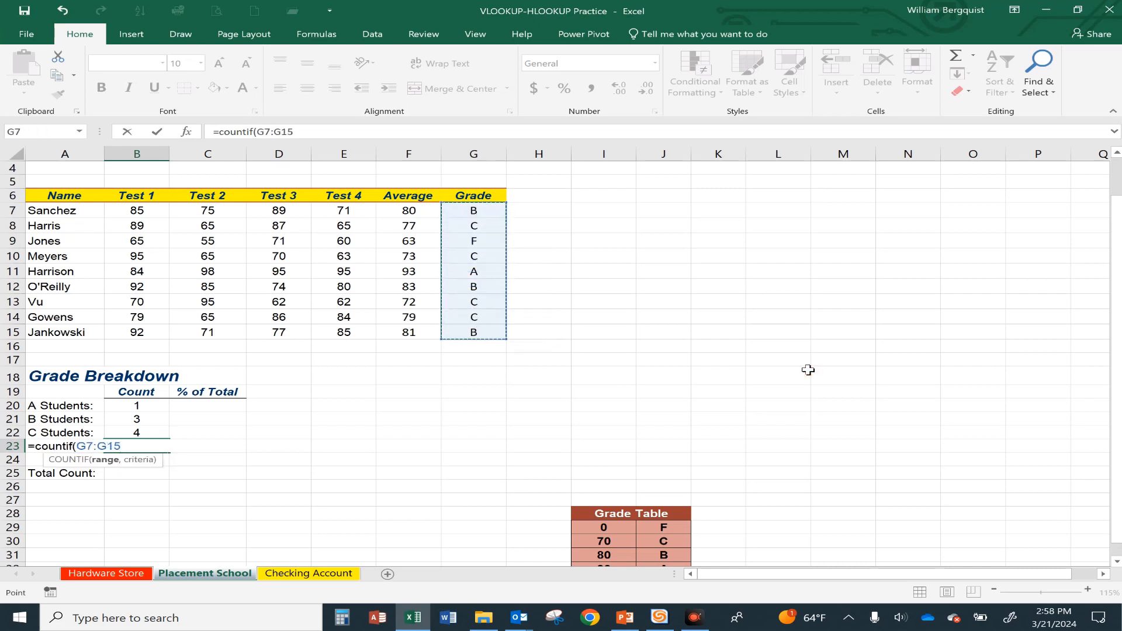
{"action": "type", "text": ","}
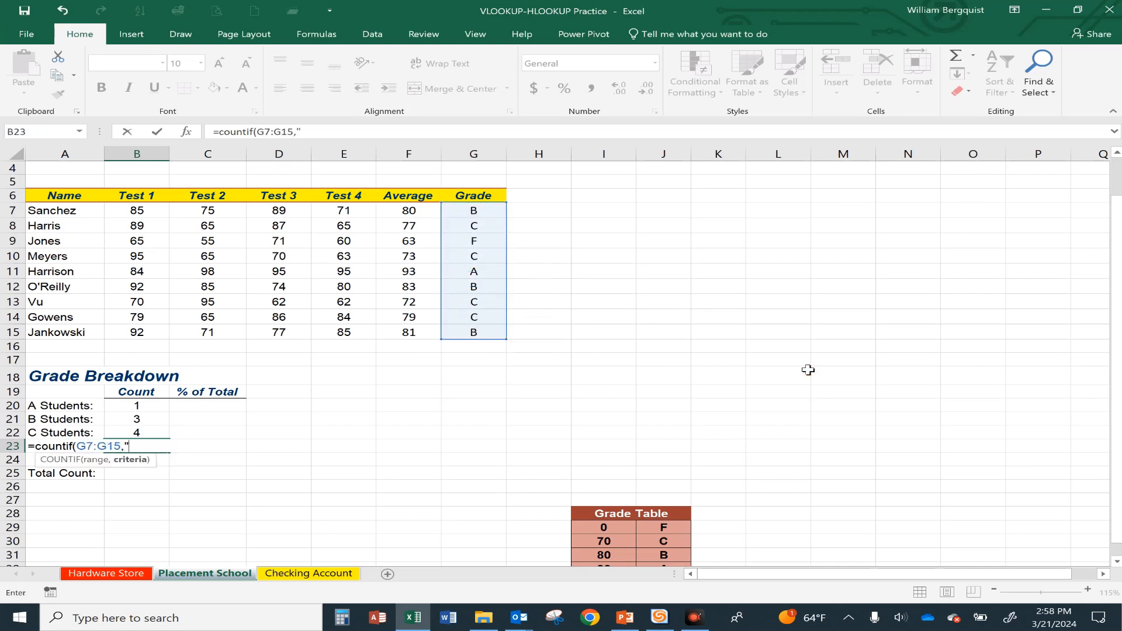
{"action": "type", "text": "\"F\""}
{"action": "key", "text": "Return"}
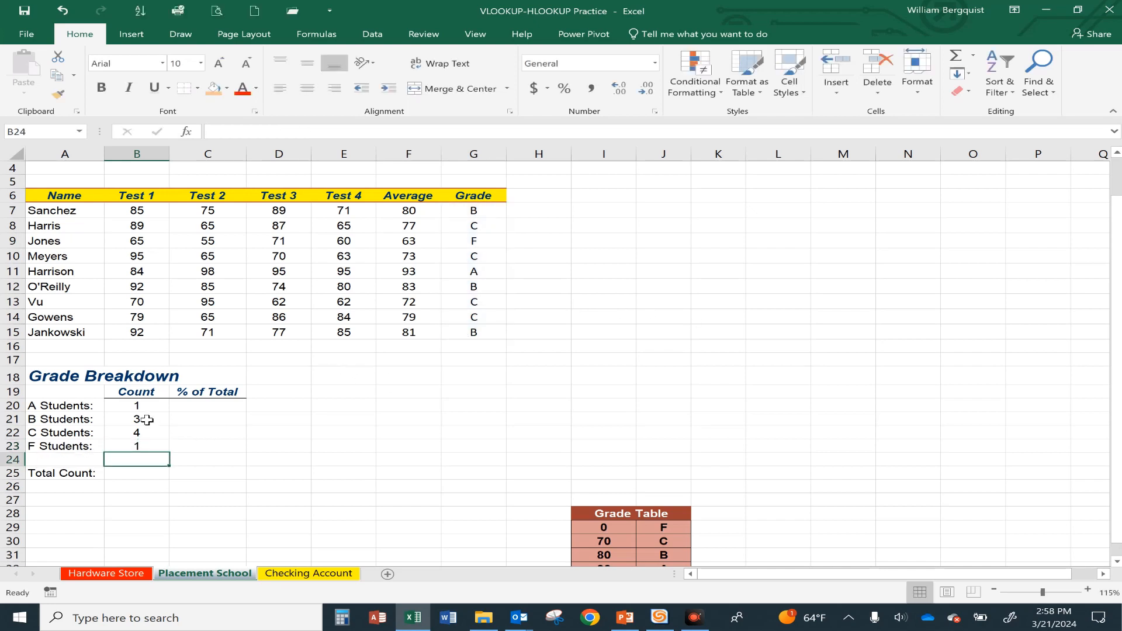
Review the grade counts and their COUNTIF formulas in B20 through B23.
{"action": "left_click", "coordinate": [135, 406]}
{"action": "left_click", "coordinate": [135, 432]}
{"action": "left_click", "coordinate": [134, 446]}
{"action": "left_click", "coordinate": [130, 432]}
{"action": "left_click", "coordinate": [131, 418]}
{"action": "left_click", "coordinate": [131, 432]}
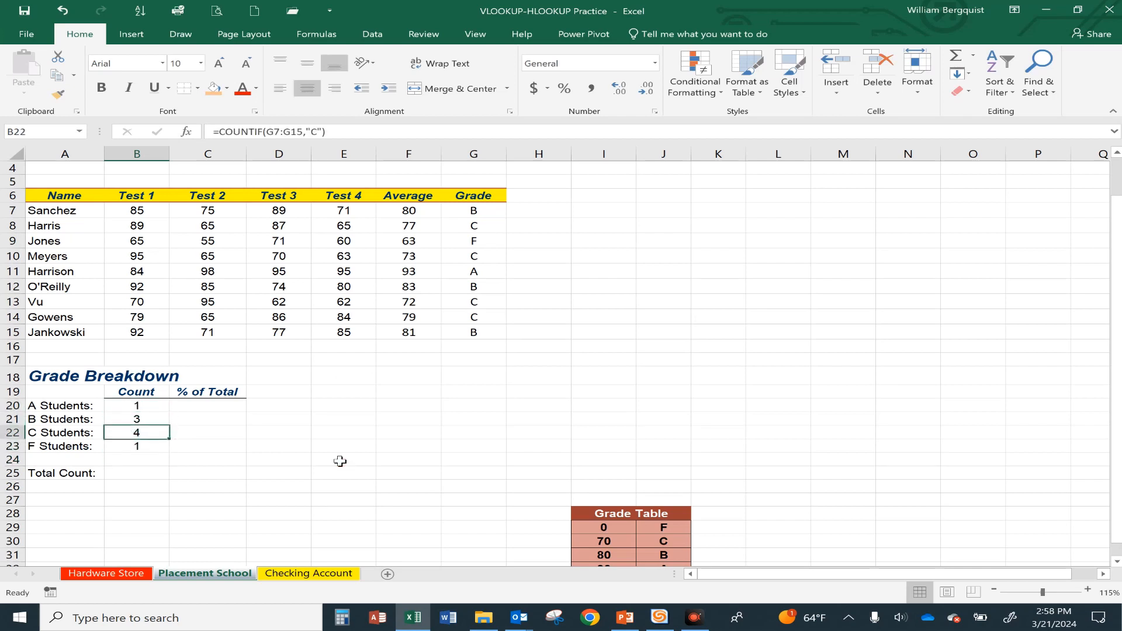
Total the grade counts in B25 with AutoSum as =SUM(B20:B24) and center the result.
{"action": "left_click", "coordinate": [133, 473]}
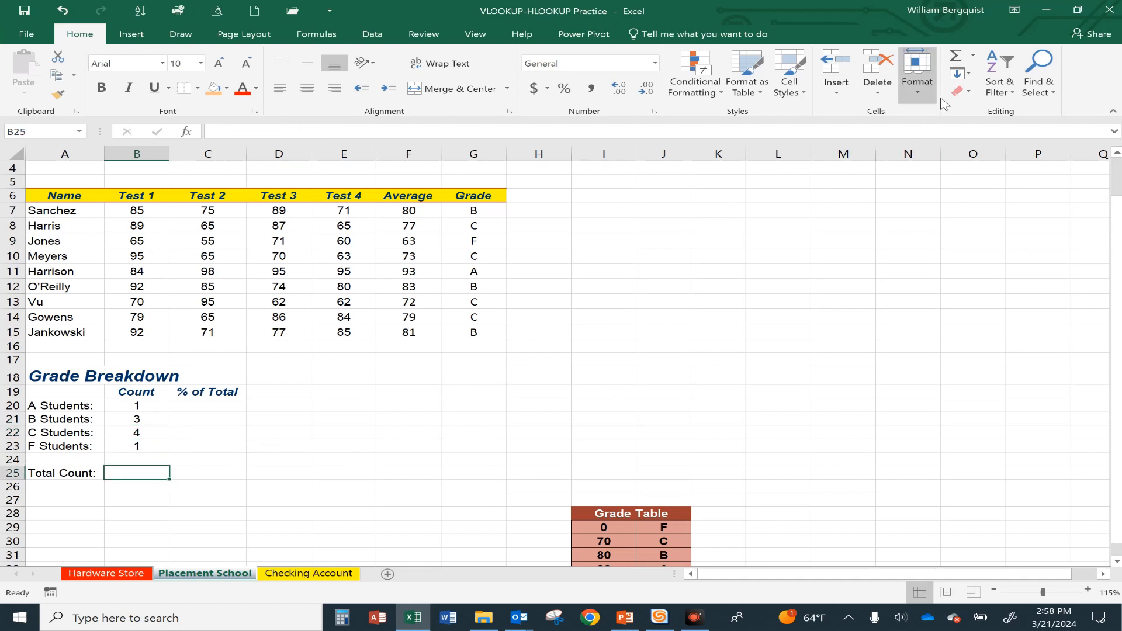
{"action": "left_click", "coordinate": [954, 57]}
{"action": "left_click", "coordinate": [954, 57]}
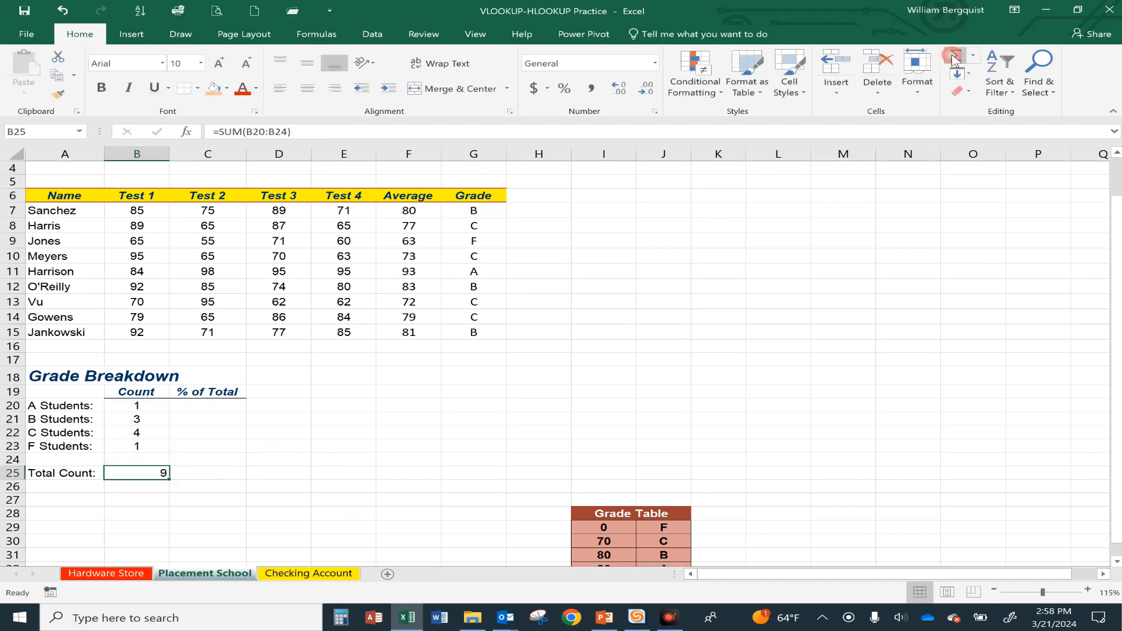
{"action": "left_click", "coordinate": [308, 93]}
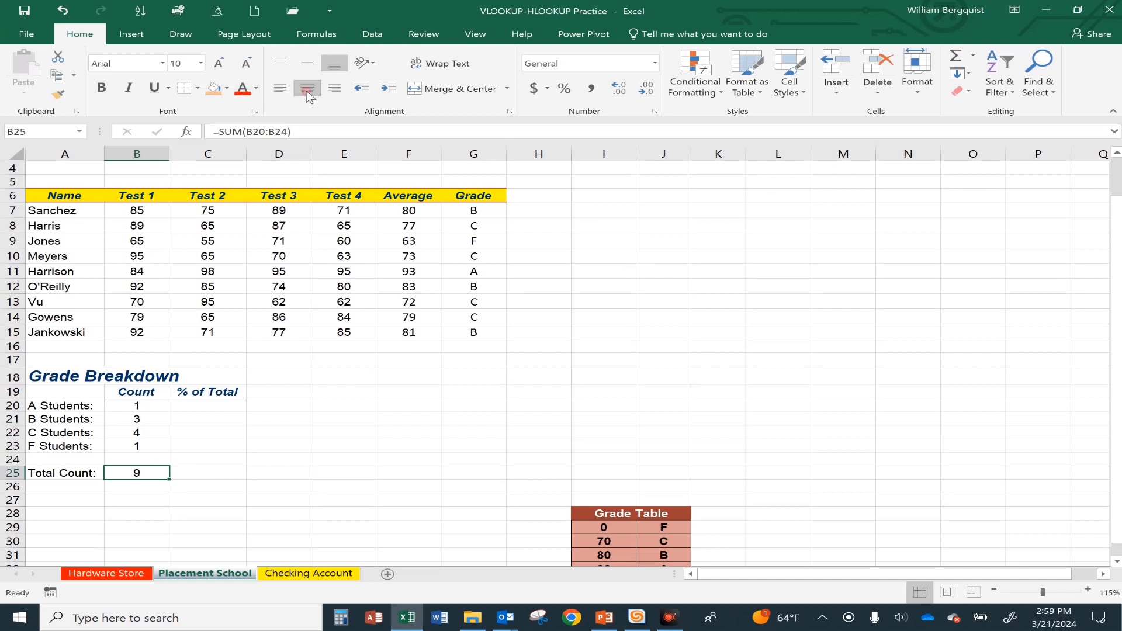
Calculate the A students' % of Total in C20 with =B20/$B$25, keeping the total count reference absolute.
{"action": "left_click", "coordinate": [214, 408]}
{"action": "type", "text": "="}
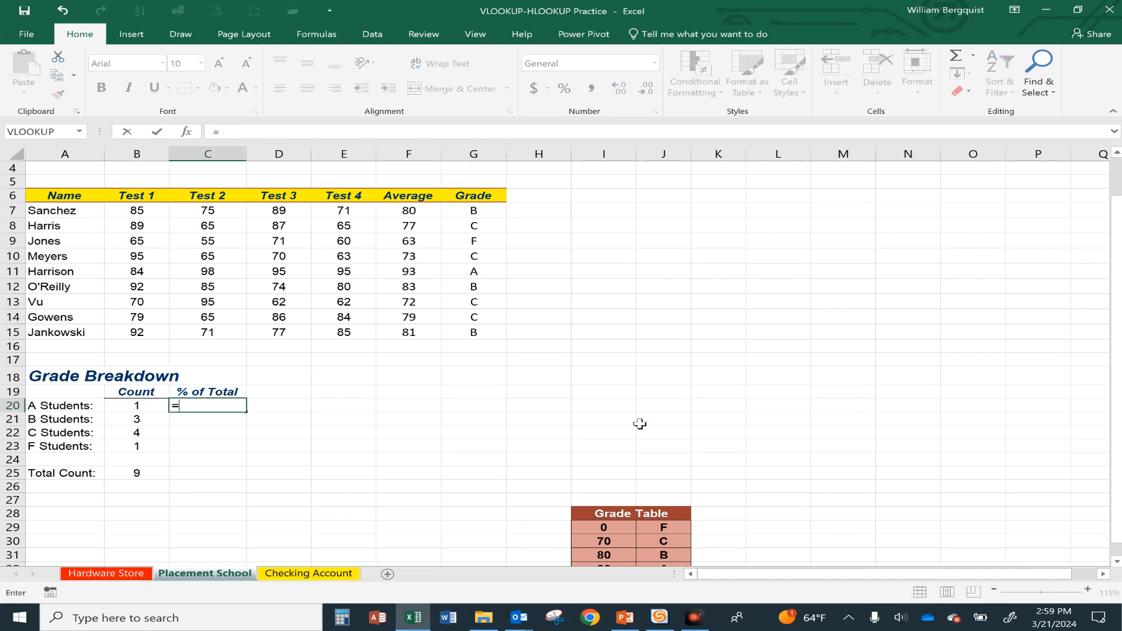
{"action": "left_click", "coordinate": [127, 405]}
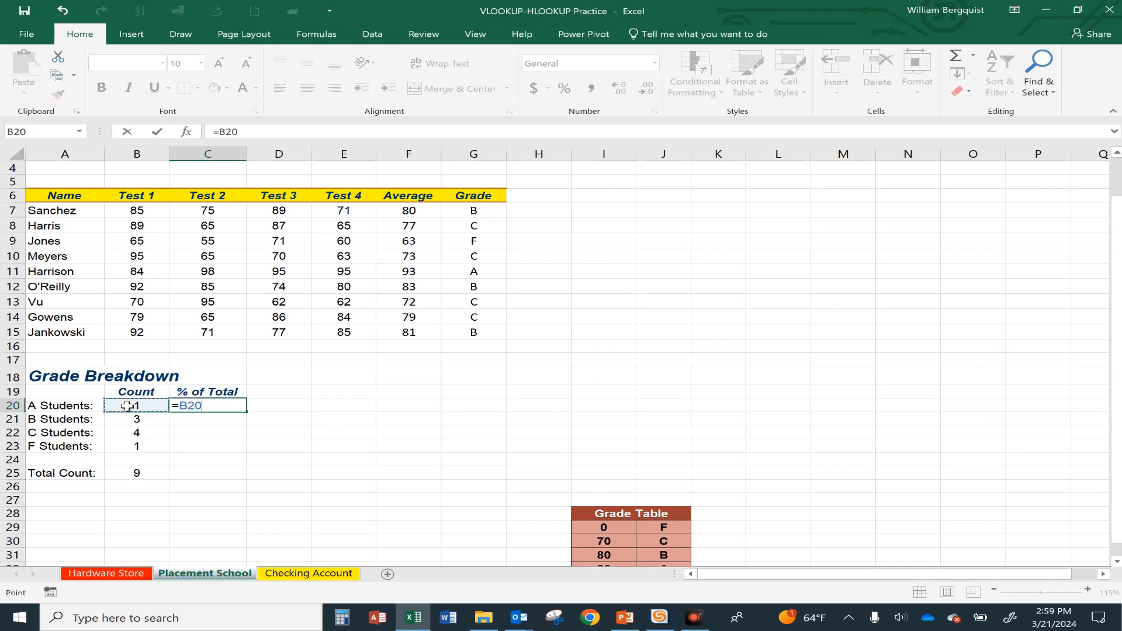
{"action": "type", "text": "/"}
{"action": "left_click", "coordinate": [137, 472]}
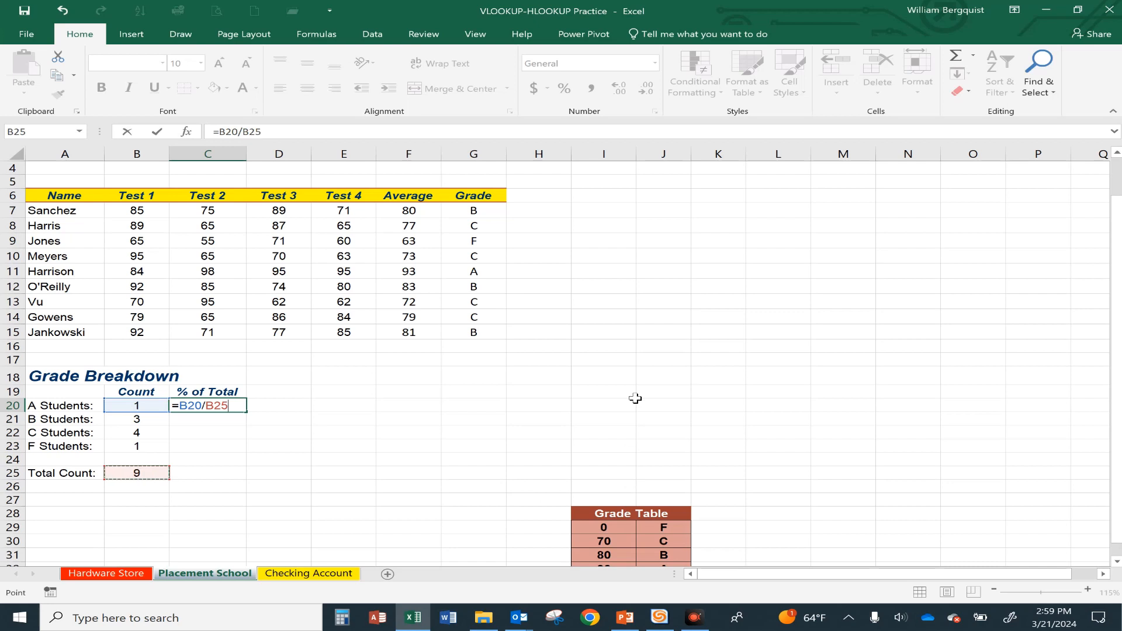
{"action": "key", "text": "F4"}
{"action": "key", "text": "Return"}
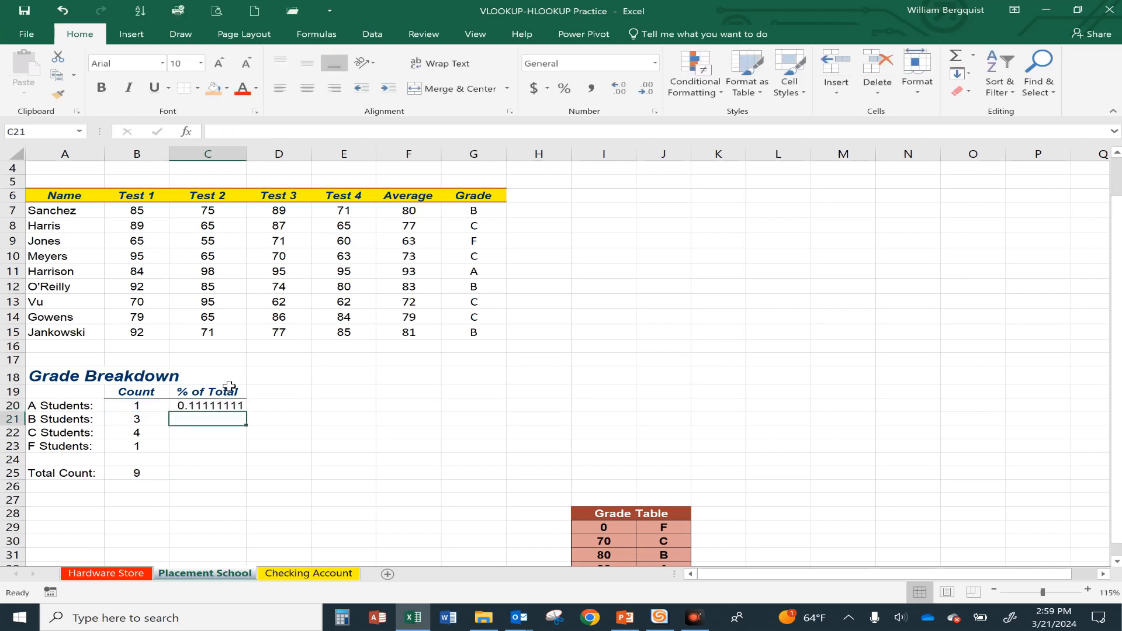
Format C20 as a centered percentage with two decimal places and fill its formula down through C23.
{"action": "left_click", "coordinate": [199, 409]}
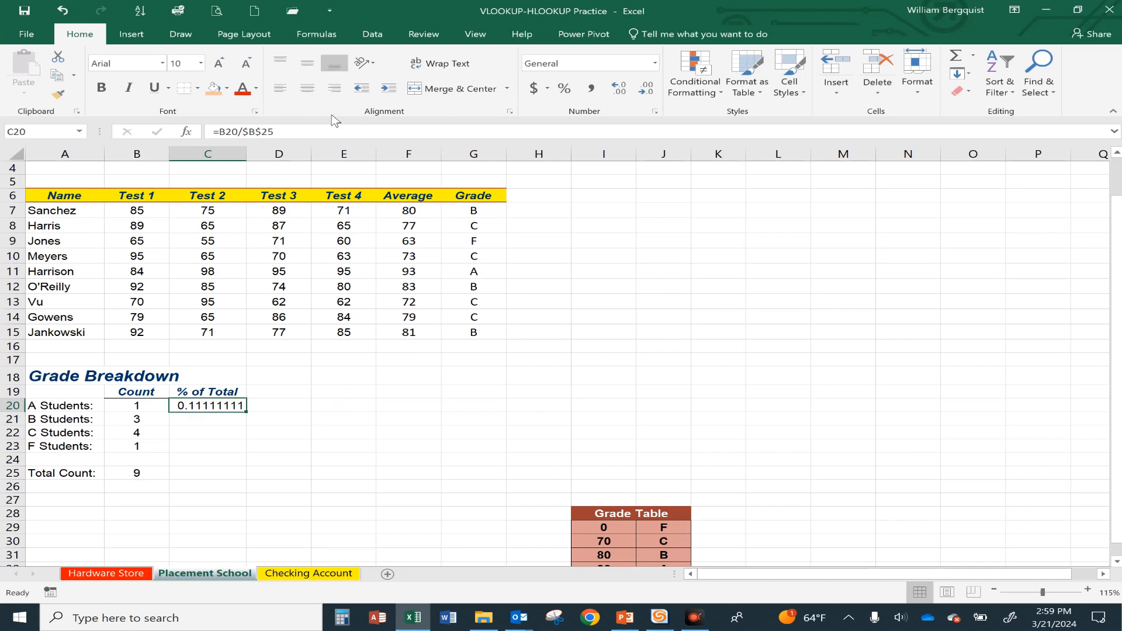
{"action": "left_click", "coordinate": [310, 90]}
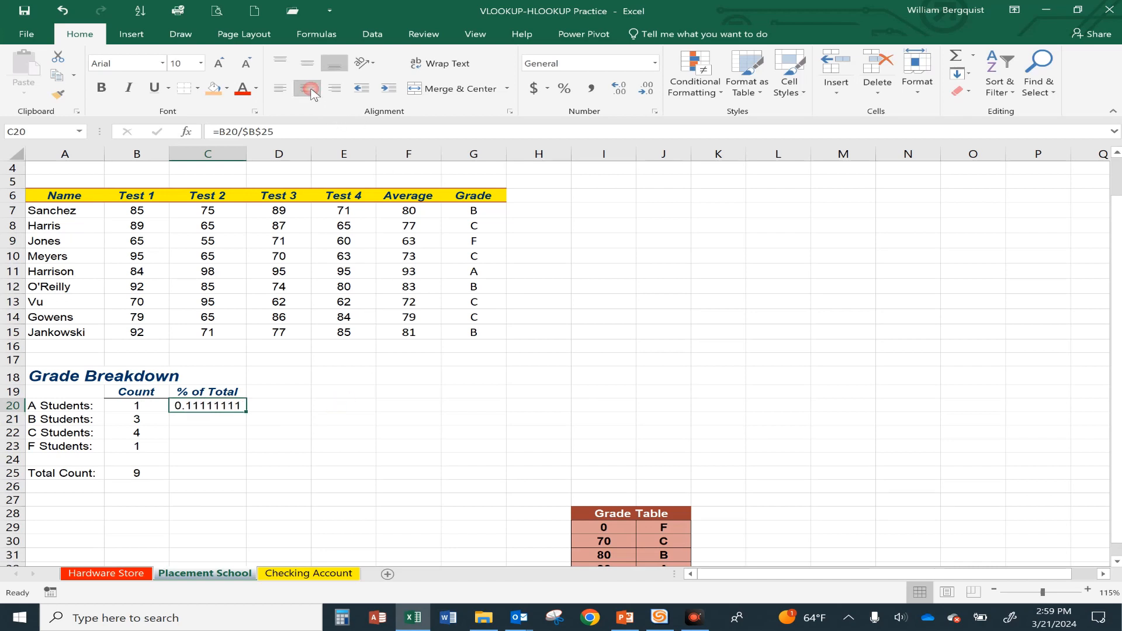
{"action": "left_click", "coordinate": [564, 88]}
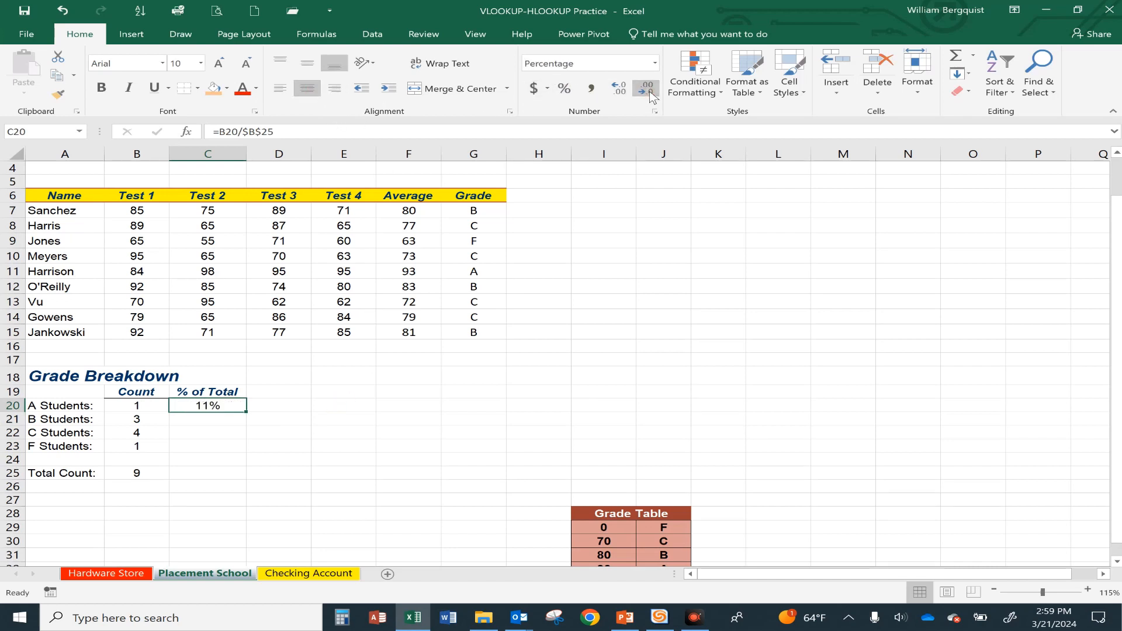
{"action": "left_click", "coordinate": [624, 91]}
{"action": "left_click", "coordinate": [624, 90]}
{"action": "left_click_drag", "start_coordinate": [246, 412], "coordinate": [243, 453]}
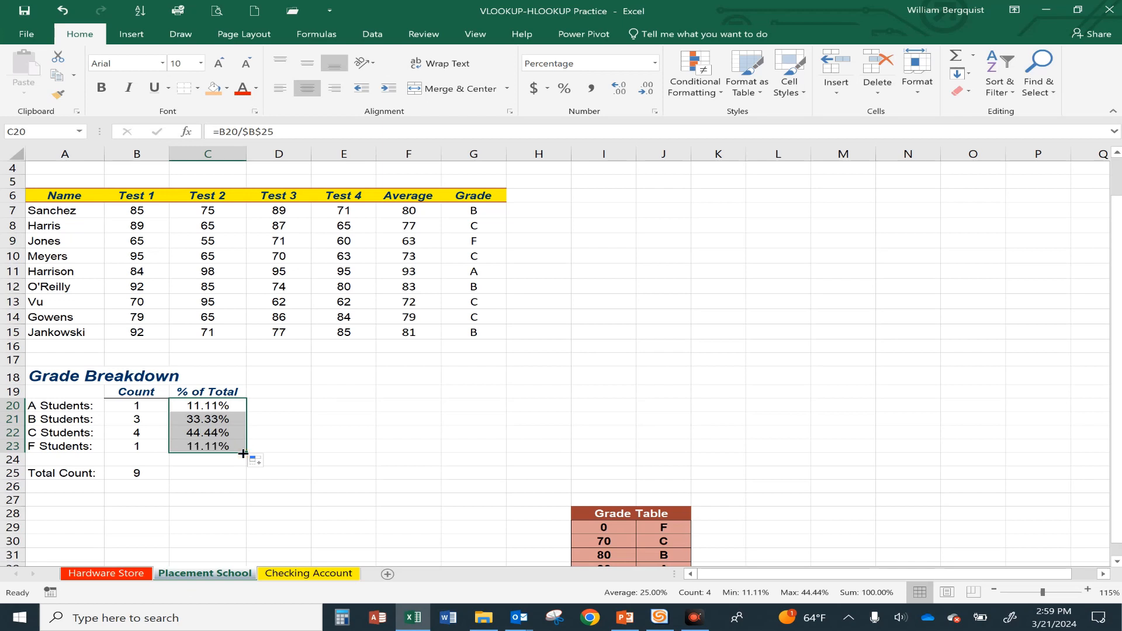
Change the Test 3 score in D7 to 45 to test the grade formulas.
{"action": "left_click", "coordinate": [357, 432]}
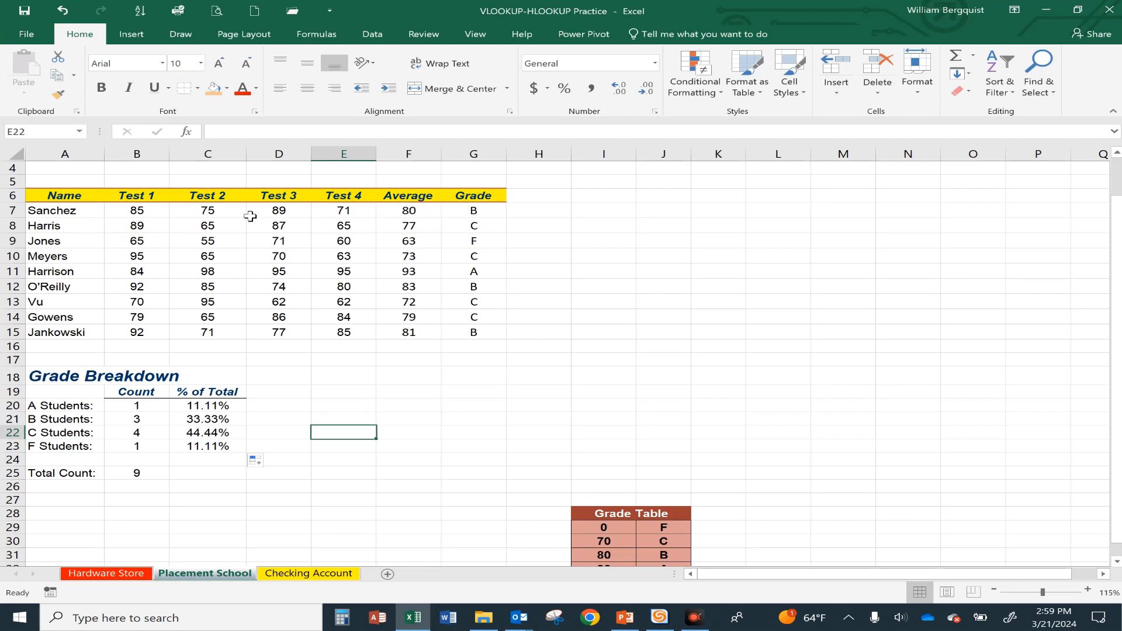
{"action": "left_click", "coordinate": [280, 207]}
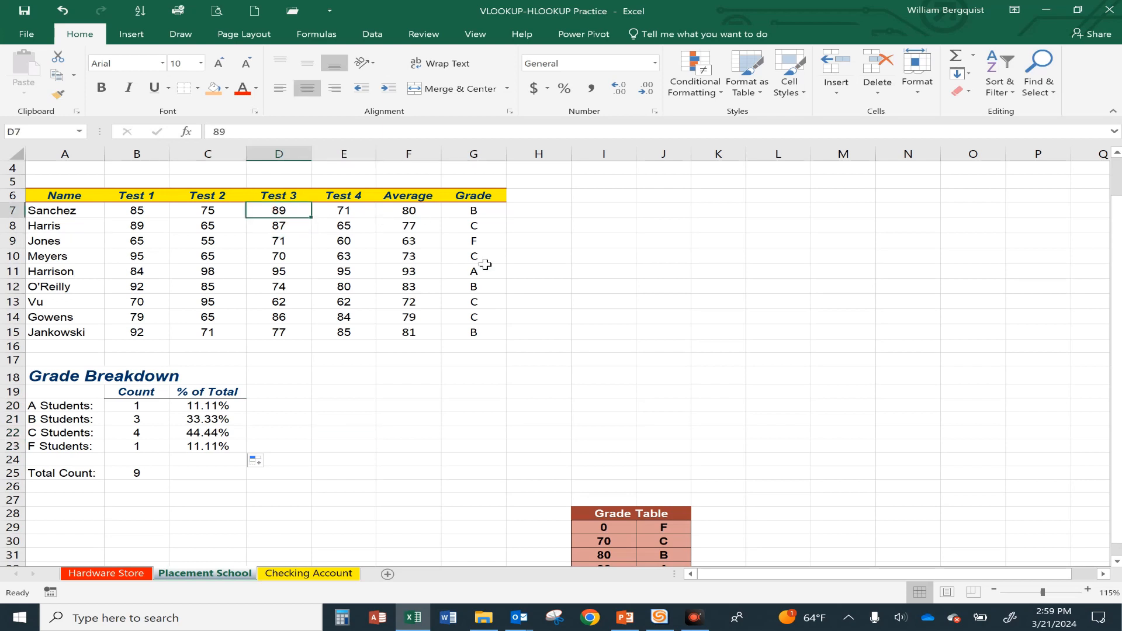
{"action": "type", "text": "45"}
{"action": "key", "text": "Return"}
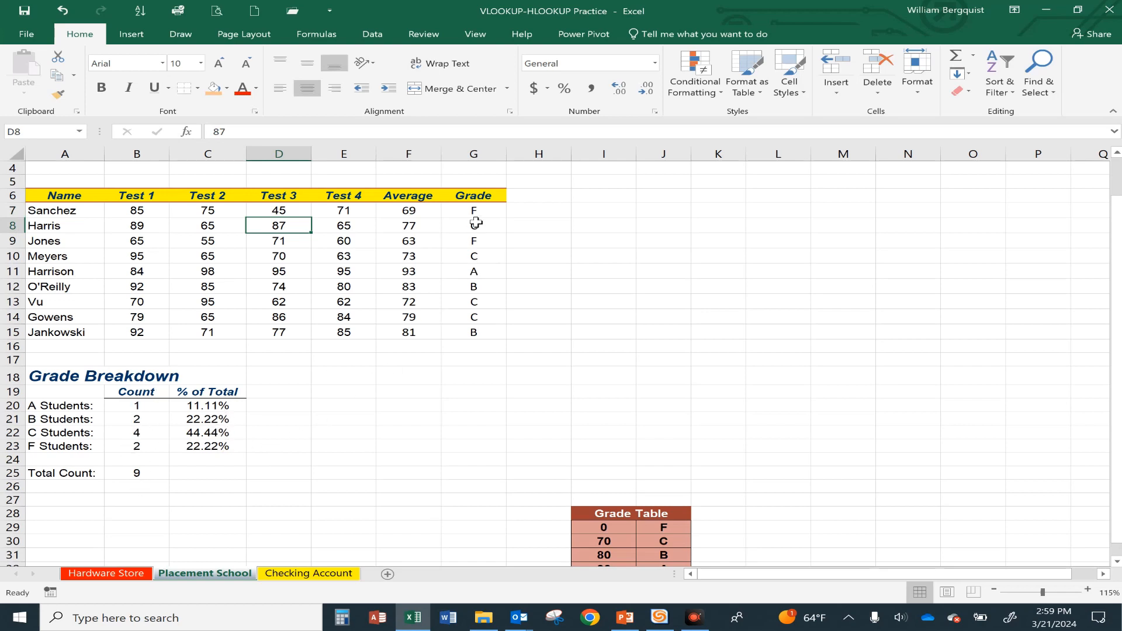
Change the student's scores in row 13 to 89 for Test 4 and 100 for Test 3.
{"action": "left_click", "coordinate": [345, 302]}
{"action": "type", "text": "89"}
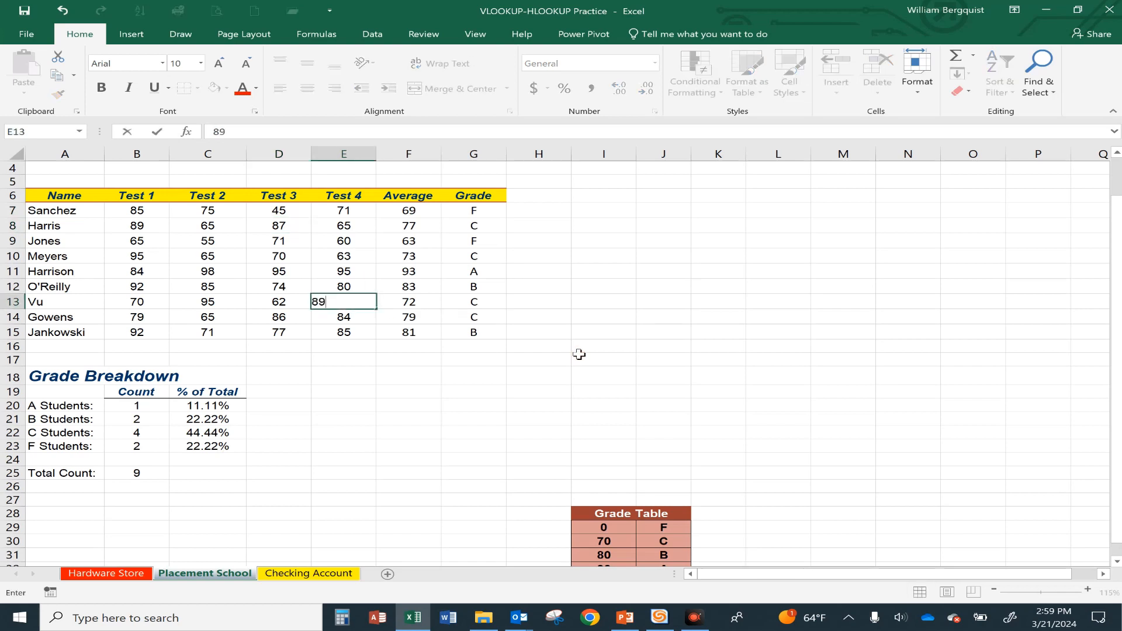
{"action": "key", "text": "Return"}
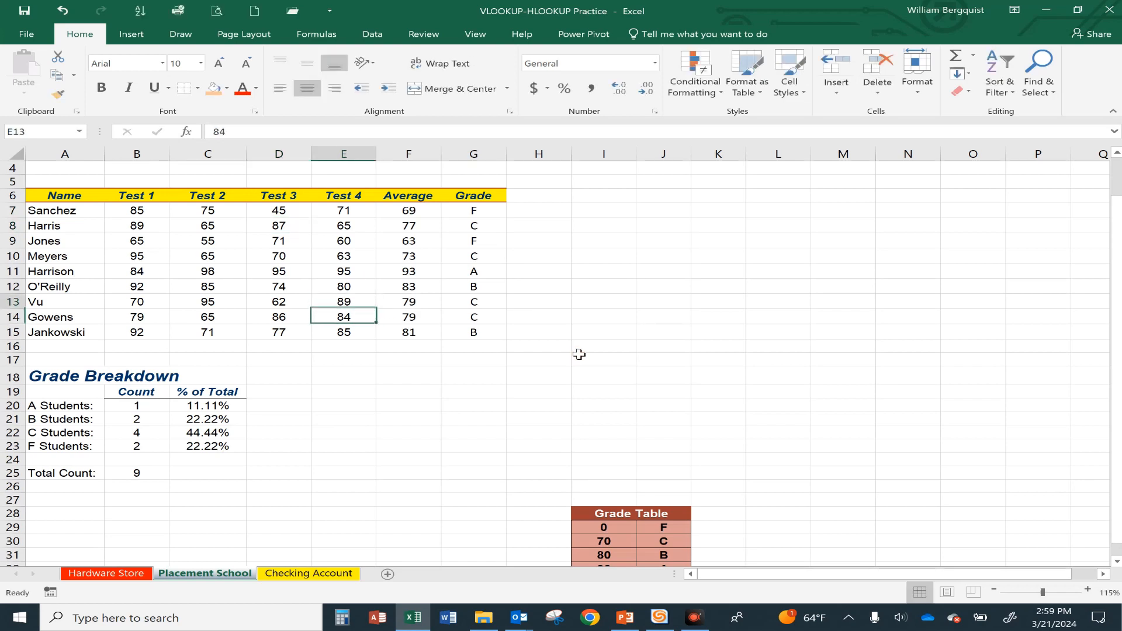
{"action": "key", "text": "Up"}
{"action": "key", "text": "Left"}
{"action": "type", "text": "100"}
{"action": "key", "text": "Return"}
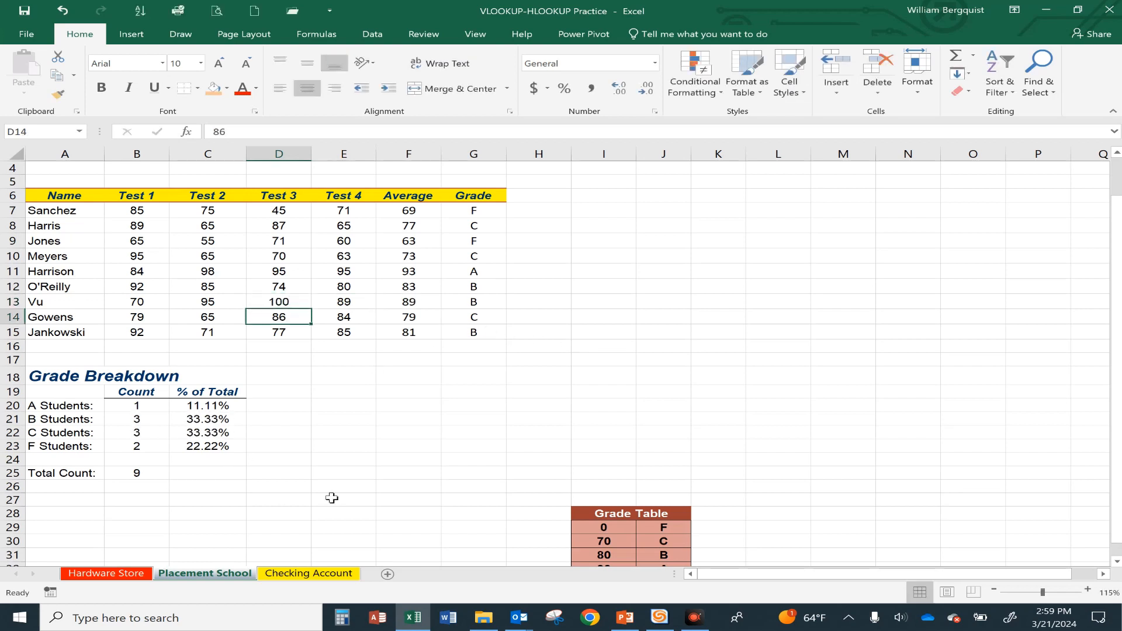
Review the class report and the VLOOKUP grade formula in G7.
{"action": "scroll", "coordinate": [331, 497], "scroll_direction": "down", "scroll_amount": 2}
{"action": "scroll", "coordinate": [331, 497], "scroll_direction": "up", "scroll_amount": 3}
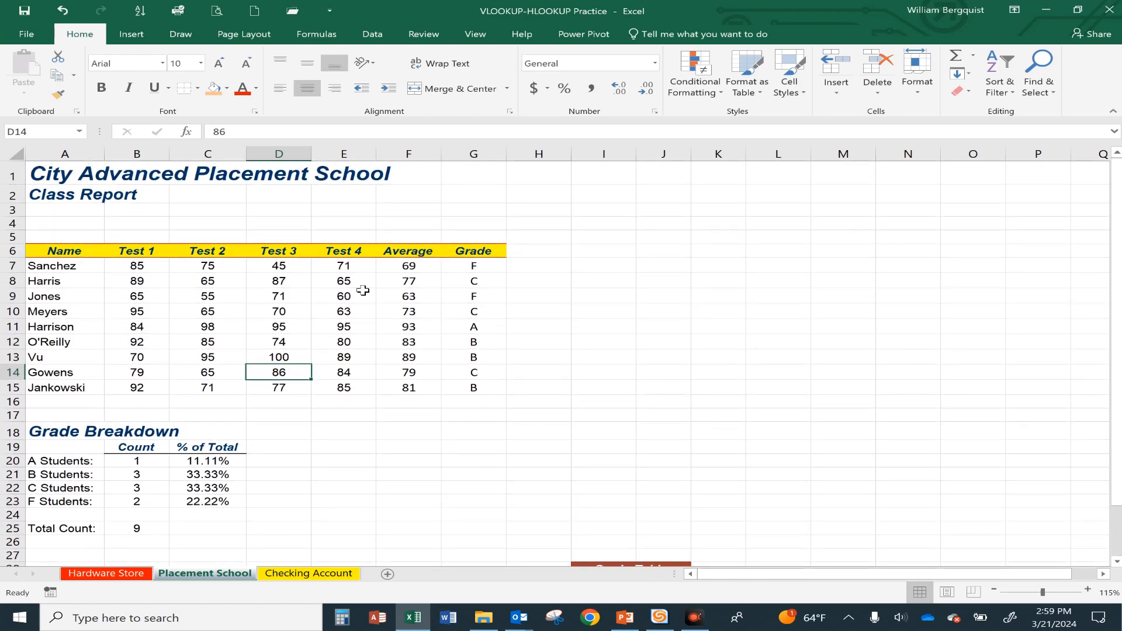
{"action": "left_click", "coordinate": [469, 266]}
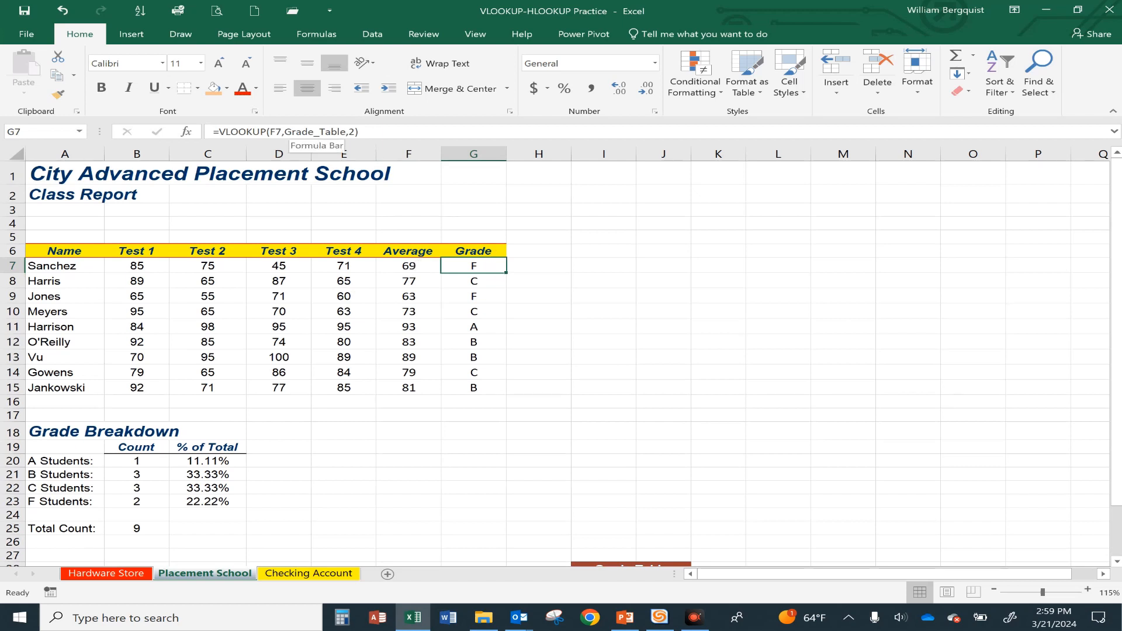
{"action": "scroll", "coordinate": [658, 383], "scroll_direction": "down", "scroll_amount": 1}
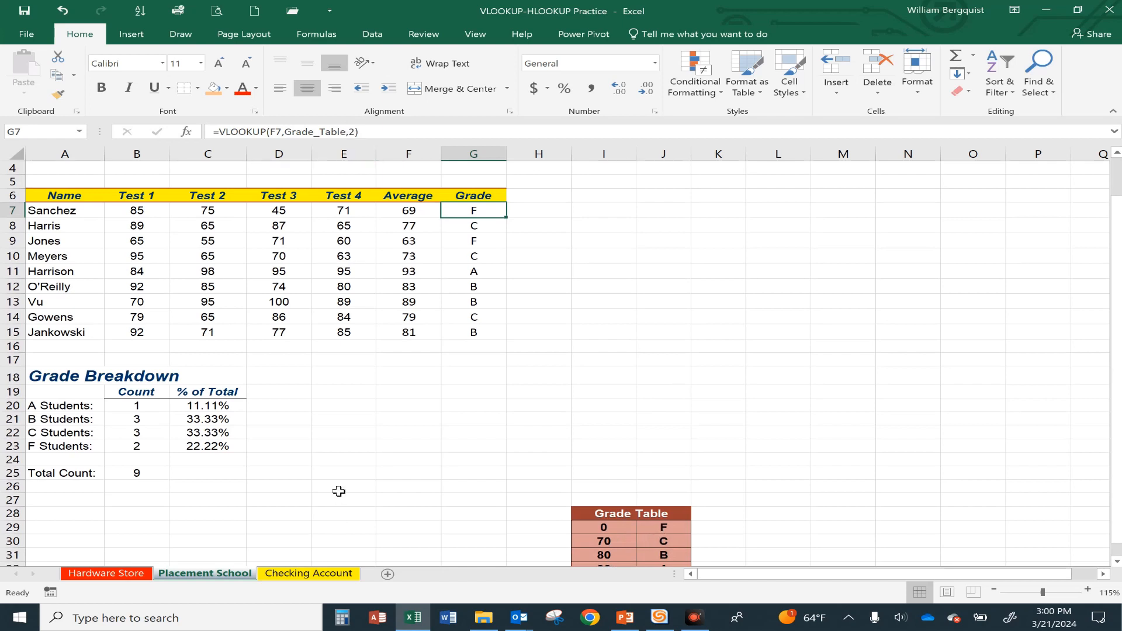
Open the Checking Account sheet and look over its lookup form and list of checks.
{"action": "left_click", "coordinate": [310, 576]}
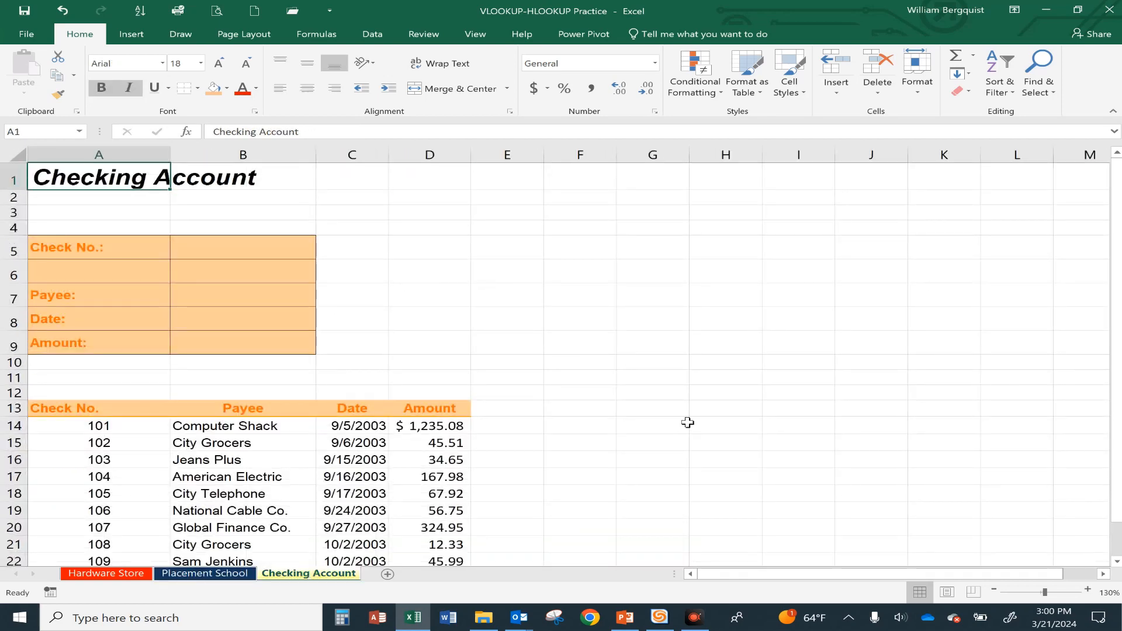
{"action": "left_click", "coordinate": [1066, 565]}
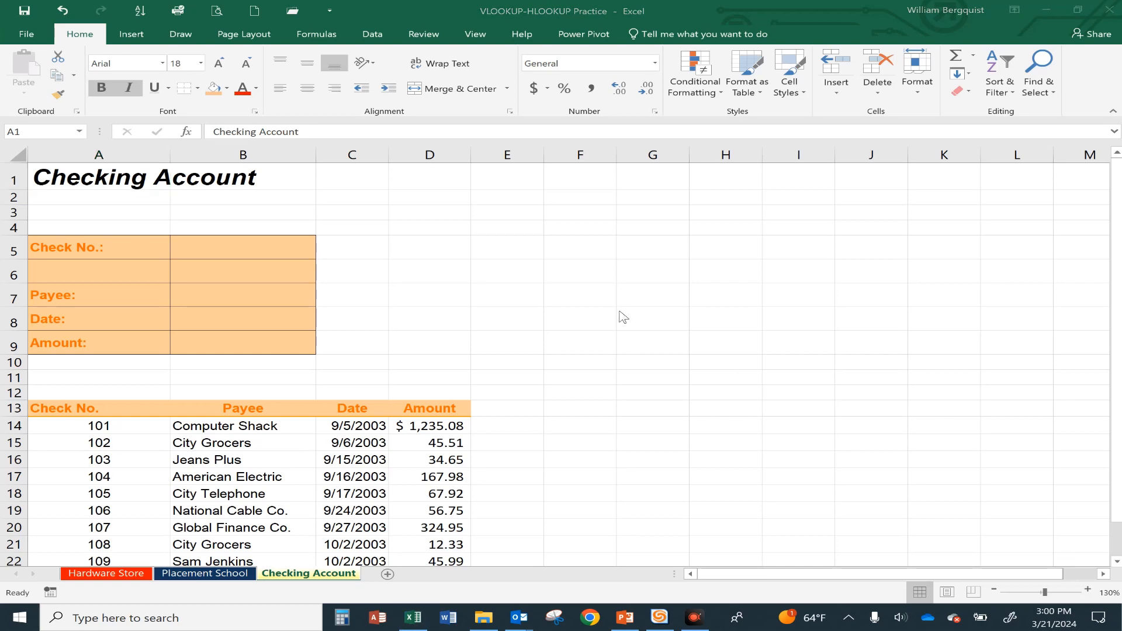
{"action": "scroll", "coordinate": [146, 506], "scroll_direction": "down", "scroll_amount": 2}
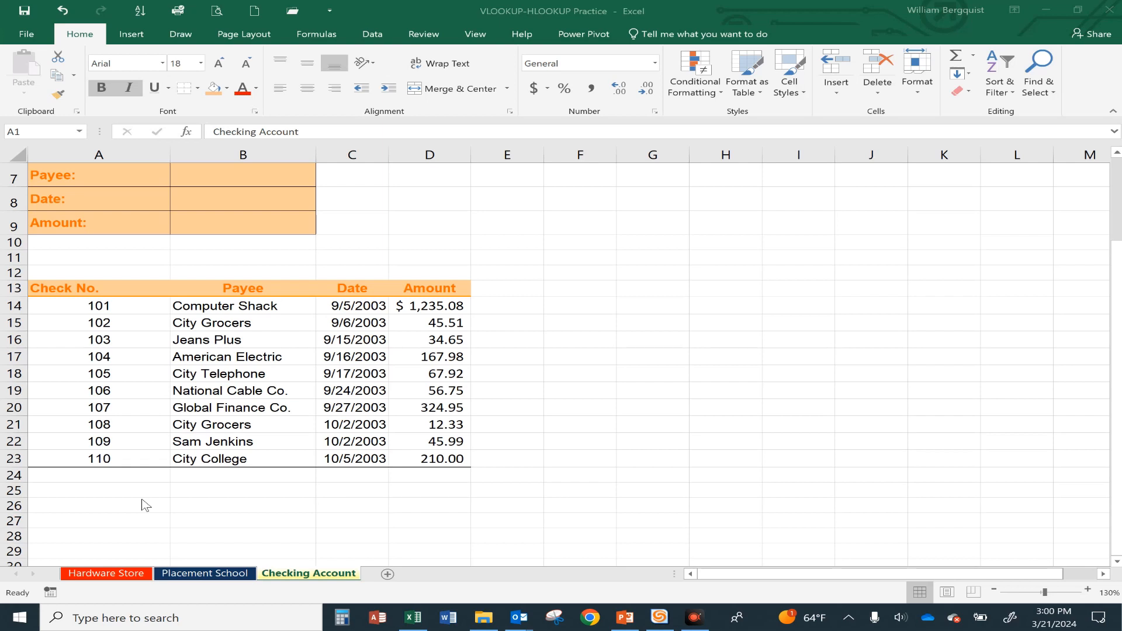
{"action": "left_click", "coordinate": [95, 304]}
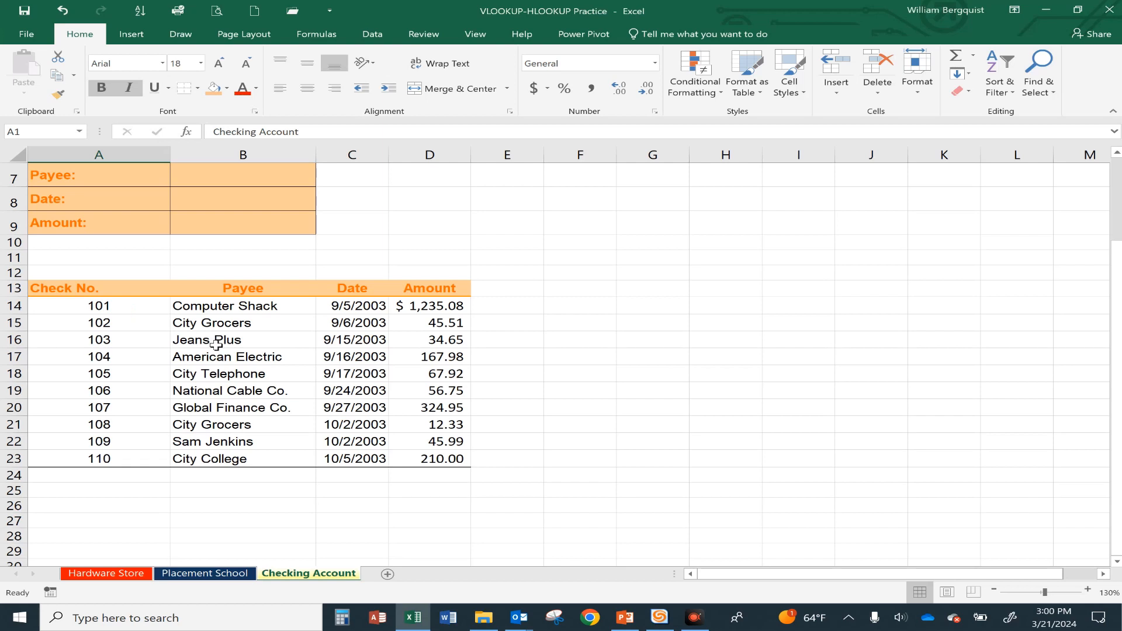
Name the check data range A14:D23 Check_Table, leaving out the header row.
{"action": "scroll", "coordinate": [217, 345], "scroll_direction": "up", "scroll_amount": 1}
{"action": "left_click", "coordinate": [49, 369]}
{"action": "left_click_drag", "start_coordinate": [189, 377], "coordinate": [438, 517]}
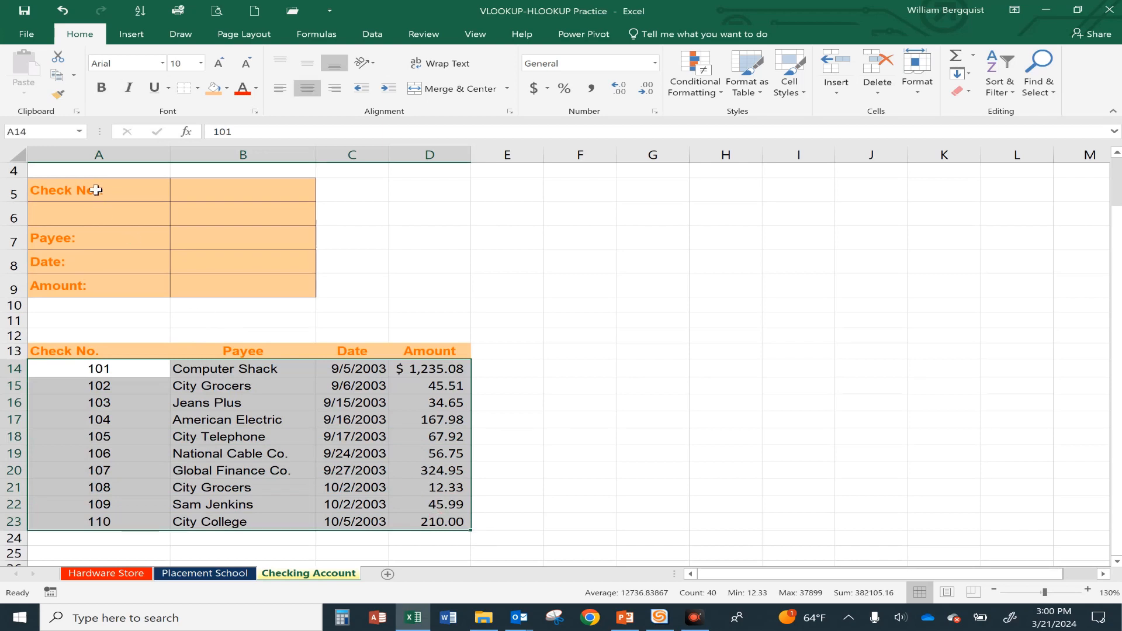
{"action": "left_click", "coordinate": [41, 126]}
{"action": "type", "text": "Check_Table"}
{"action": "key", "text": "Return"}
Examine the check number, payee, date and amount columns in row 14 to identify their order in the table.
{"action": "left_click", "coordinate": [109, 369]}
{"action": "left_click", "coordinate": [201, 366]}
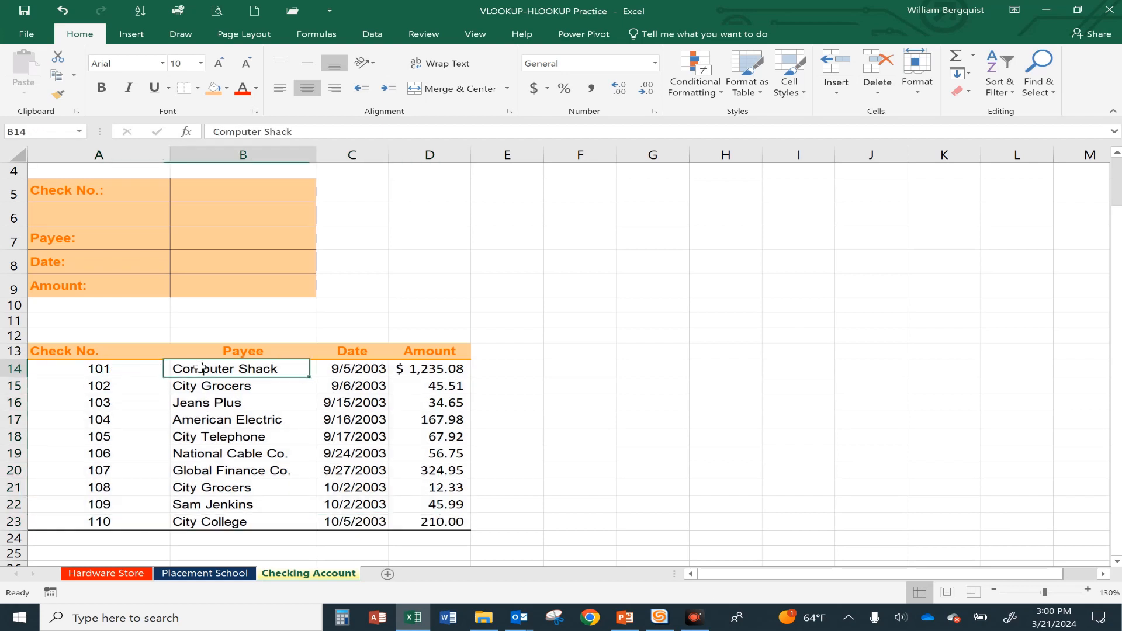
{"action": "left_click", "coordinate": [329, 368]}
{"action": "left_click", "coordinate": [418, 370]}
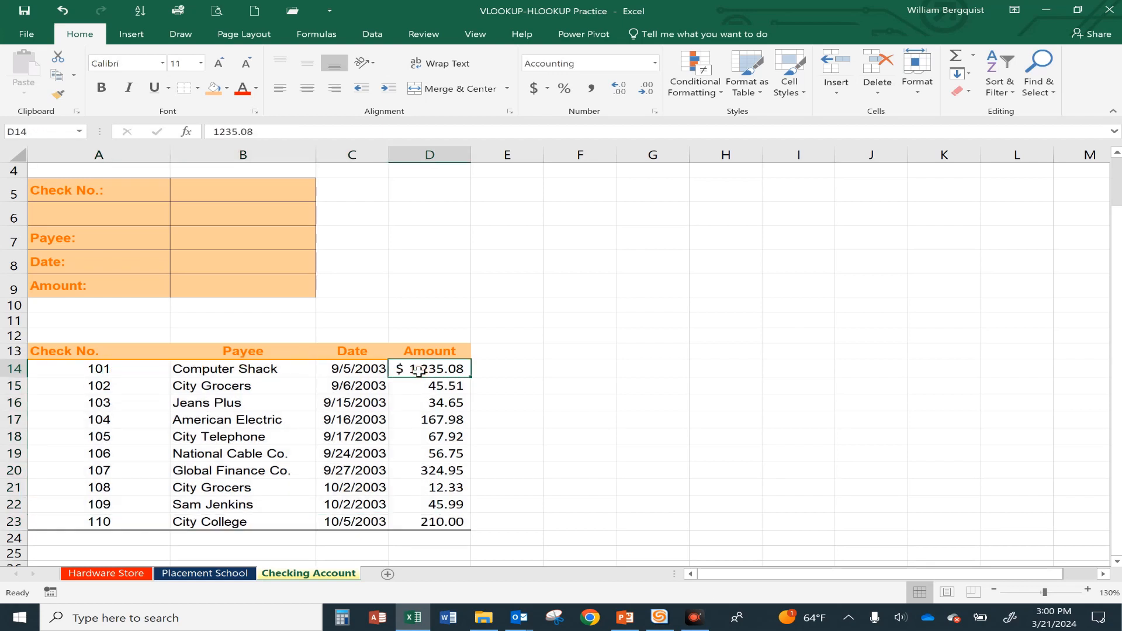
{"action": "scroll", "coordinate": [304, 397], "scroll_direction": "up", "scroll_amount": 1}
{"action": "scroll", "coordinate": [303, 399], "scroll_direction": "up", "scroll_amount": 1}
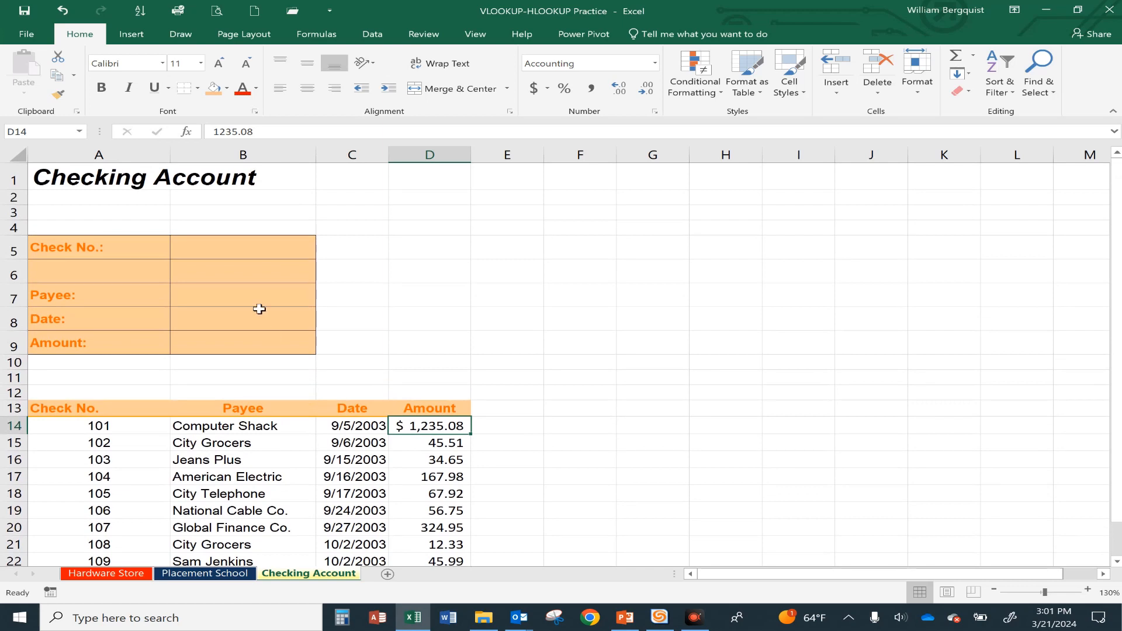
Look up the payee in B7 with =VLOOKUP(B5,Check_Table,2).
{"action": "left_click", "coordinate": [198, 299]}
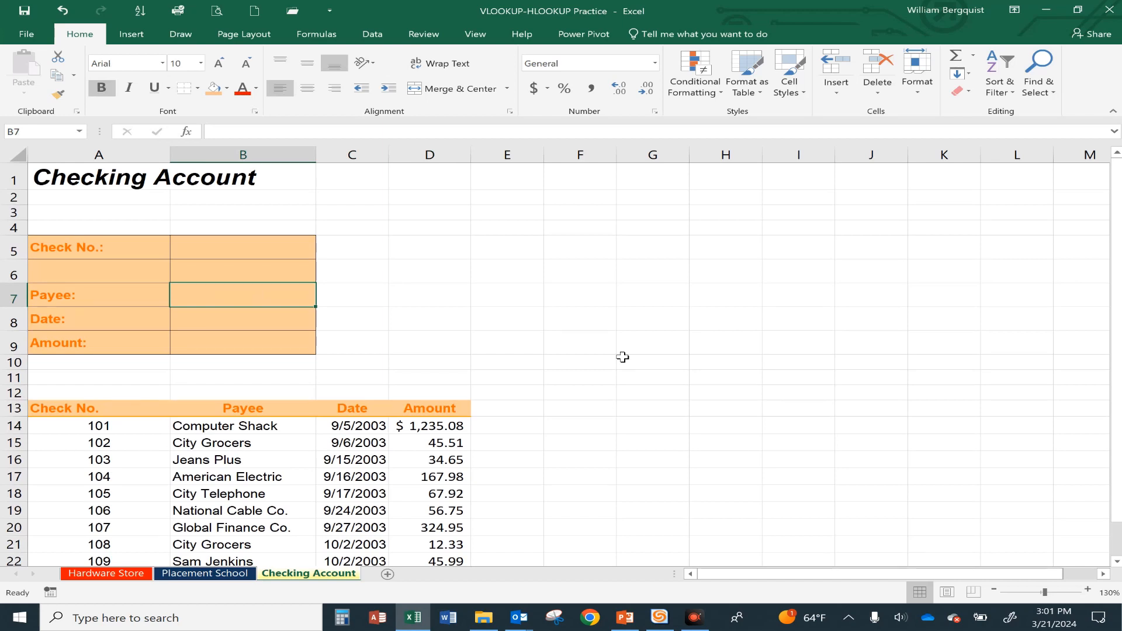
{"action": "type", "text": "=v"}
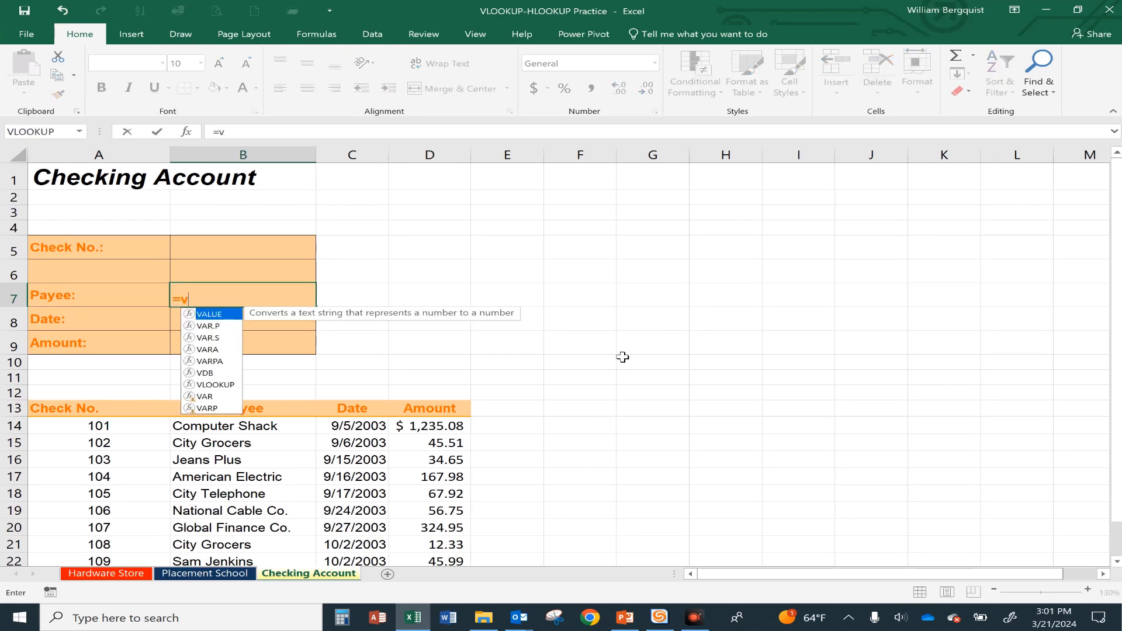
{"action": "type", "text": "LOOK"}
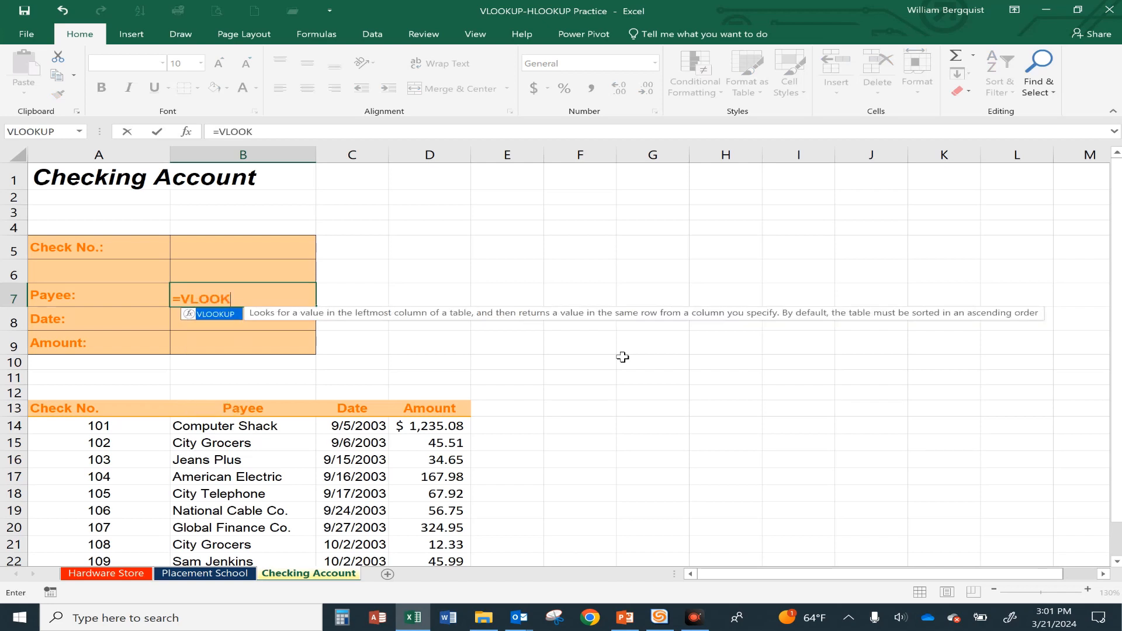
{"action": "type", "text": "UP("}
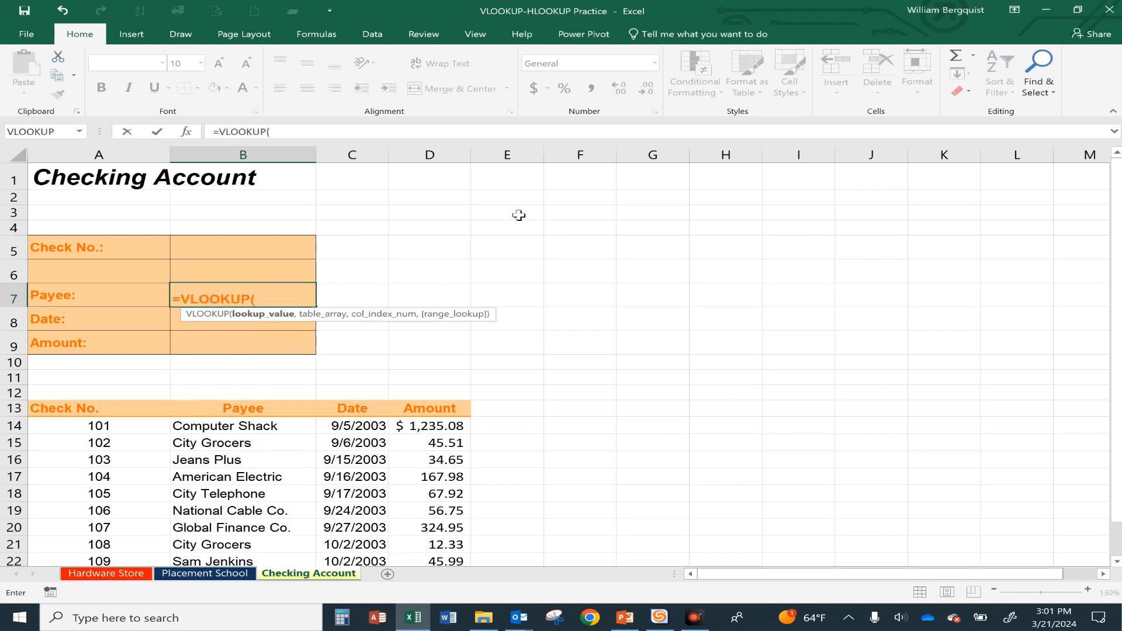
{"action": "left_click", "coordinate": [254, 248]}
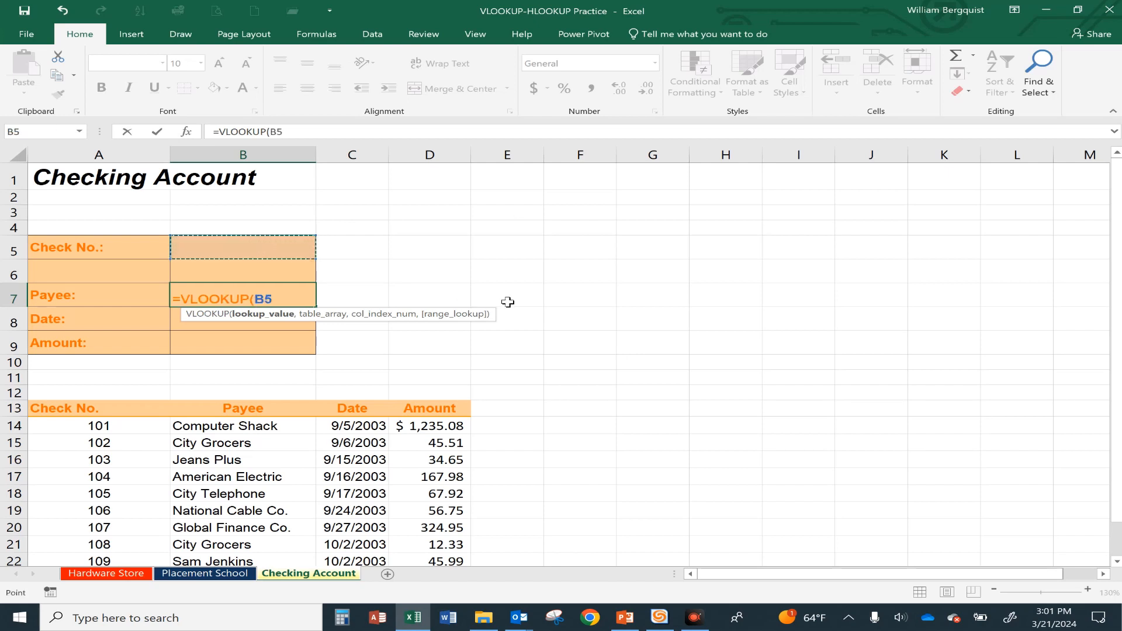
{"action": "type", "text": ","}
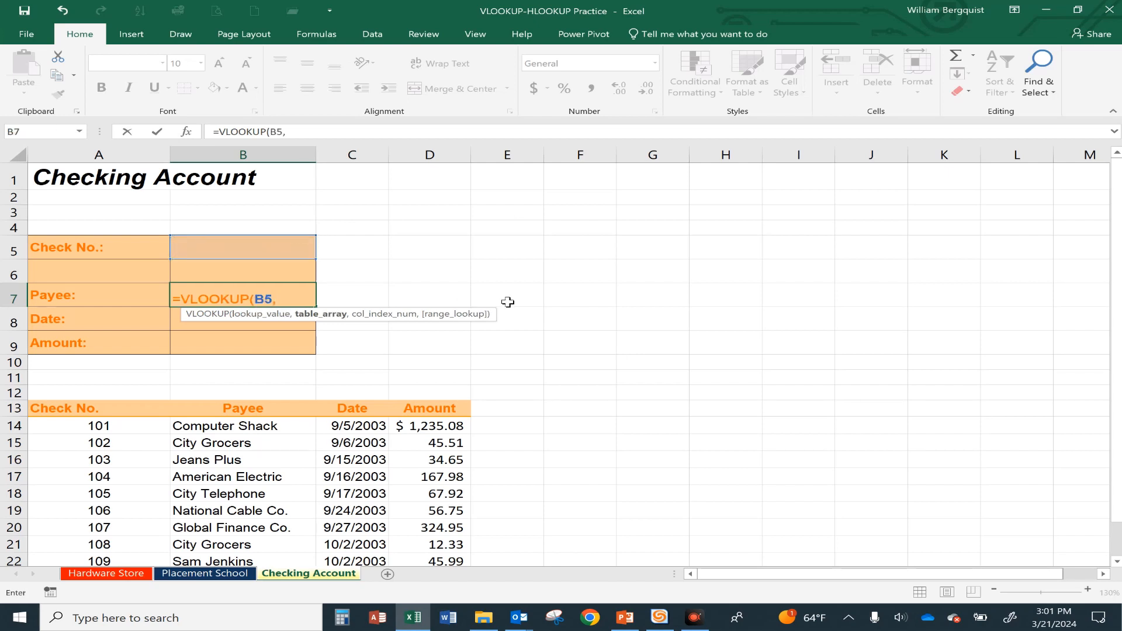
{"action": "type", "text": "Check"}
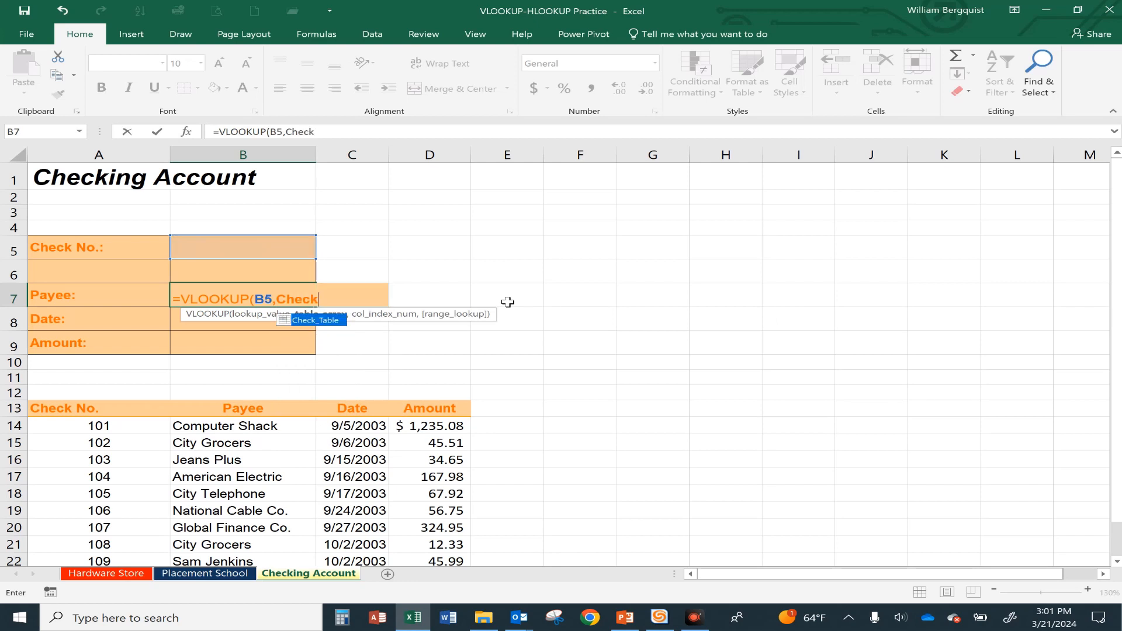
{"action": "type", "text": "_Table,"}
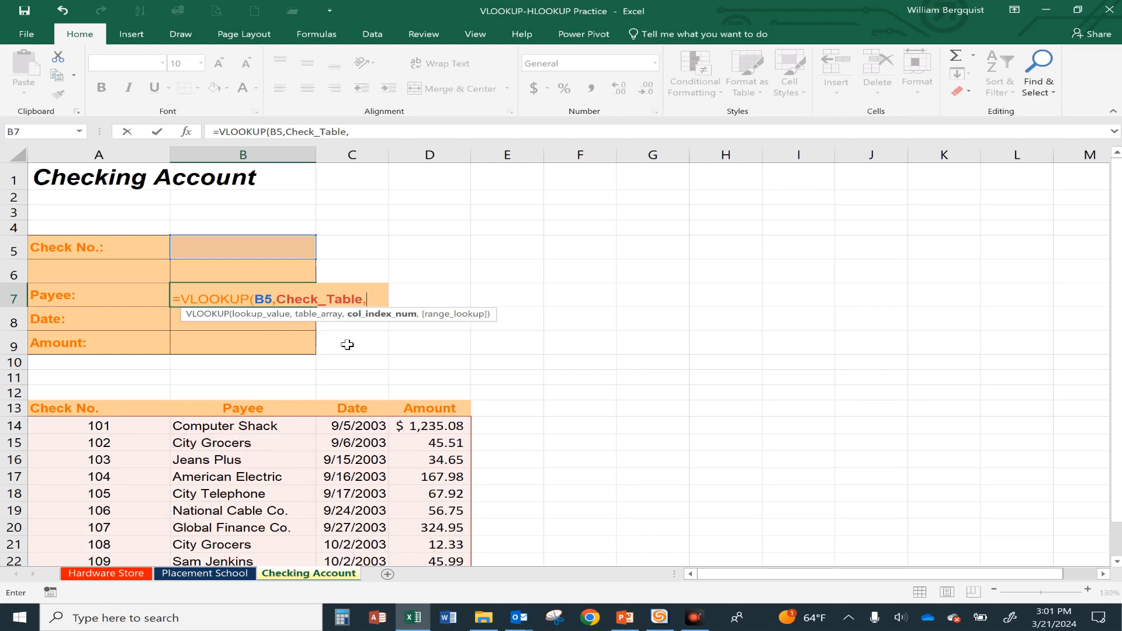
{"action": "type", "text": "2)"}
{"action": "key", "text": "Return"}
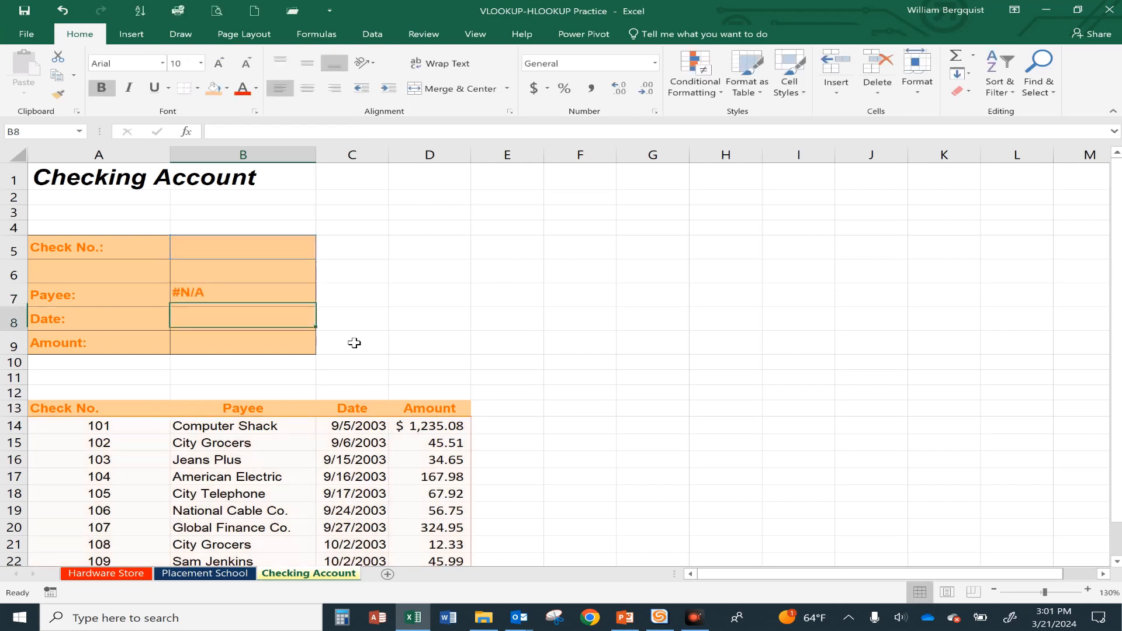
Enter check number 101 in B5 and compare the returned payee with the check list.
{"action": "key", "text": "Up"}
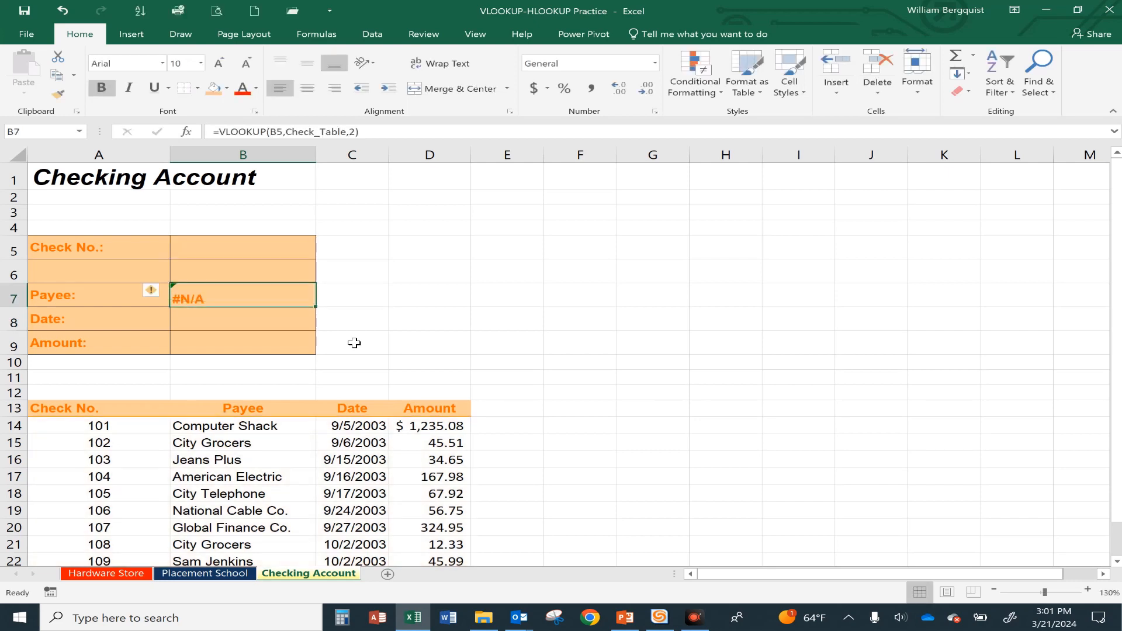
{"action": "key", "text": "Up"}
{"action": "key", "text": "Up"}
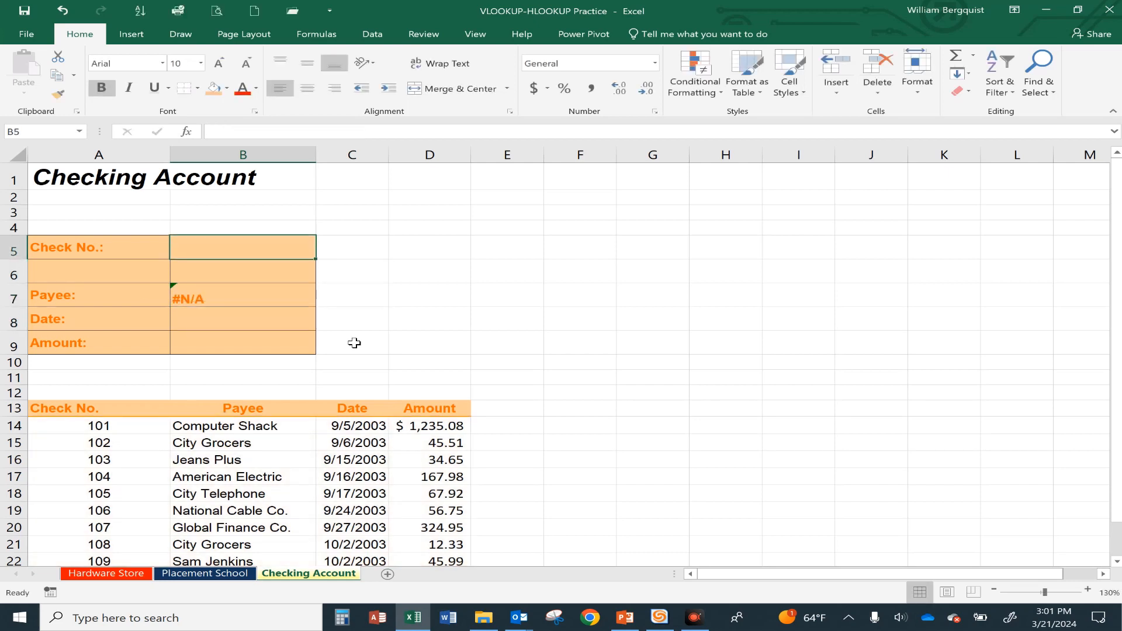
{"action": "type", "text": "101"}
{"action": "key", "text": "Return"}
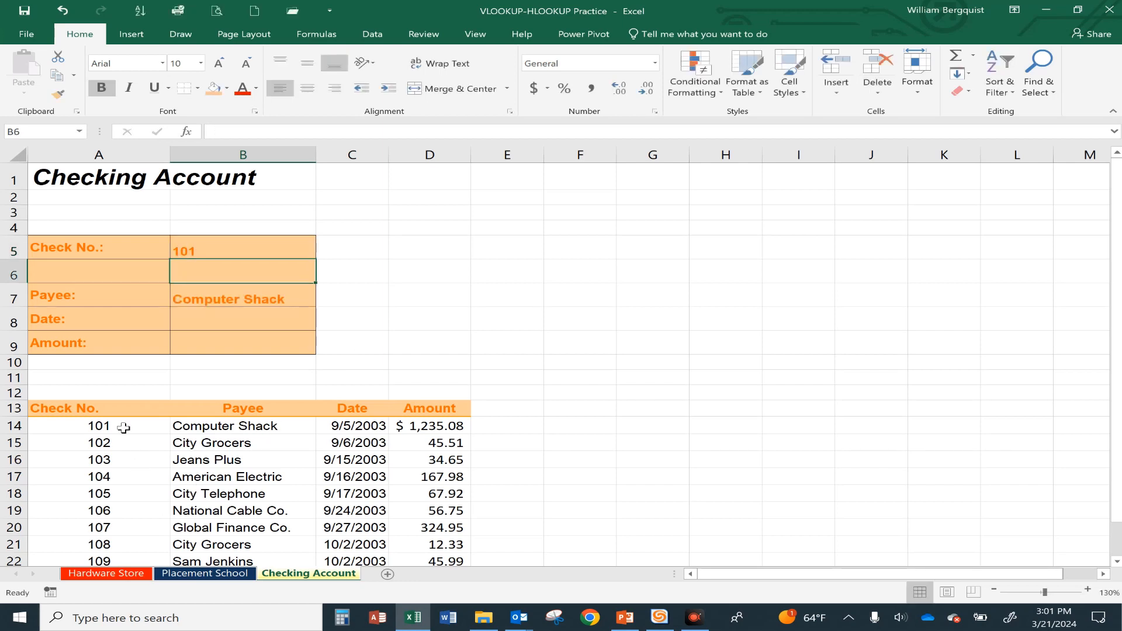
{"action": "left_click", "coordinate": [233, 429]}
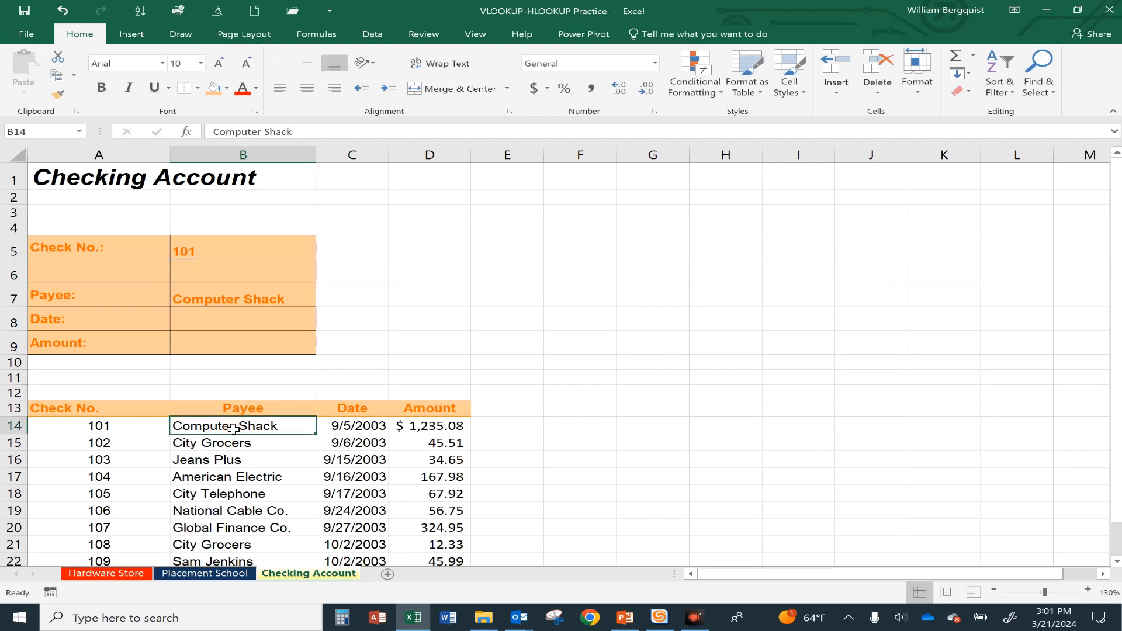
Look up the date in B8 with =VLOOKUP(B5,Check_Table,3).
{"action": "left_click", "coordinate": [199, 322]}
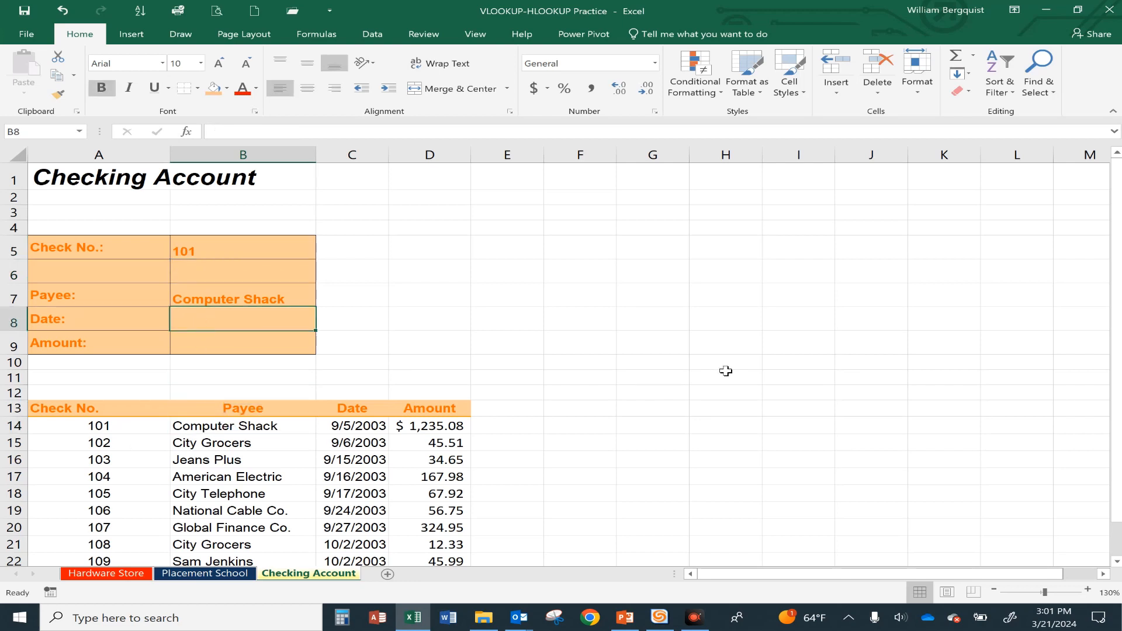
{"action": "type", "text": "=vlo"}
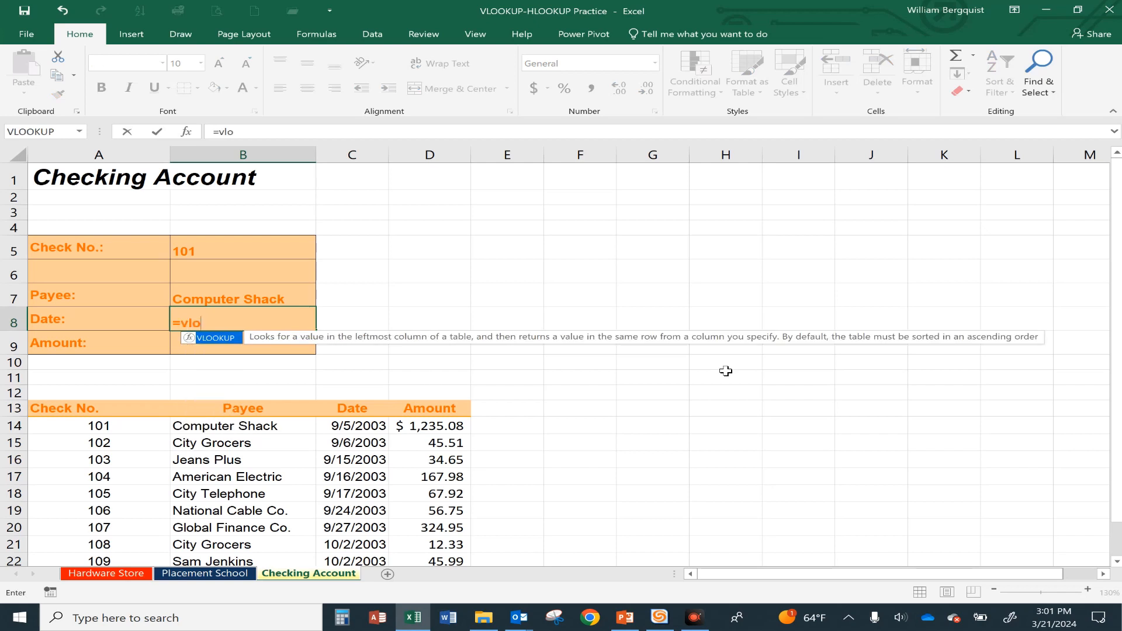
{"action": "type", "text": "okup("}
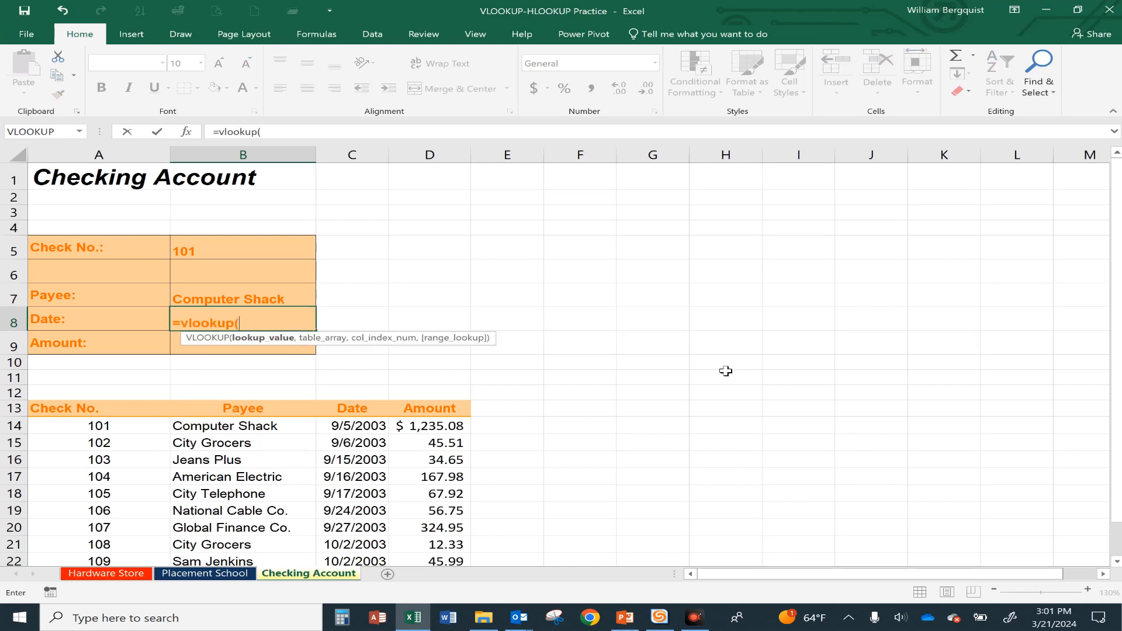
{"action": "left_click", "coordinate": [222, 244]}
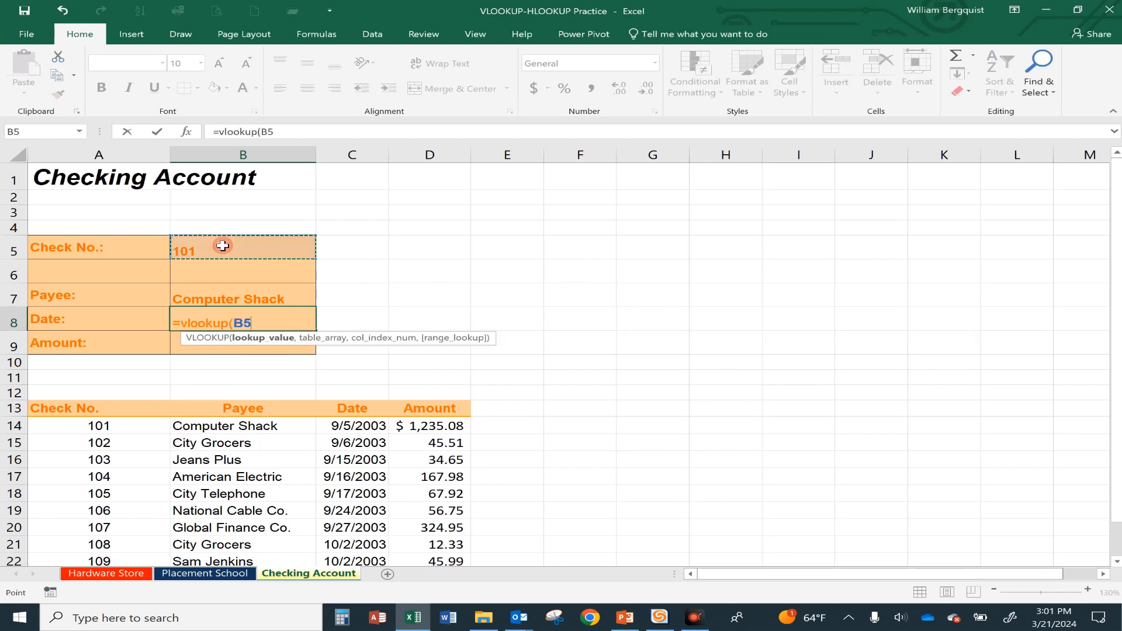
{"action": "type", "text": ",check"}
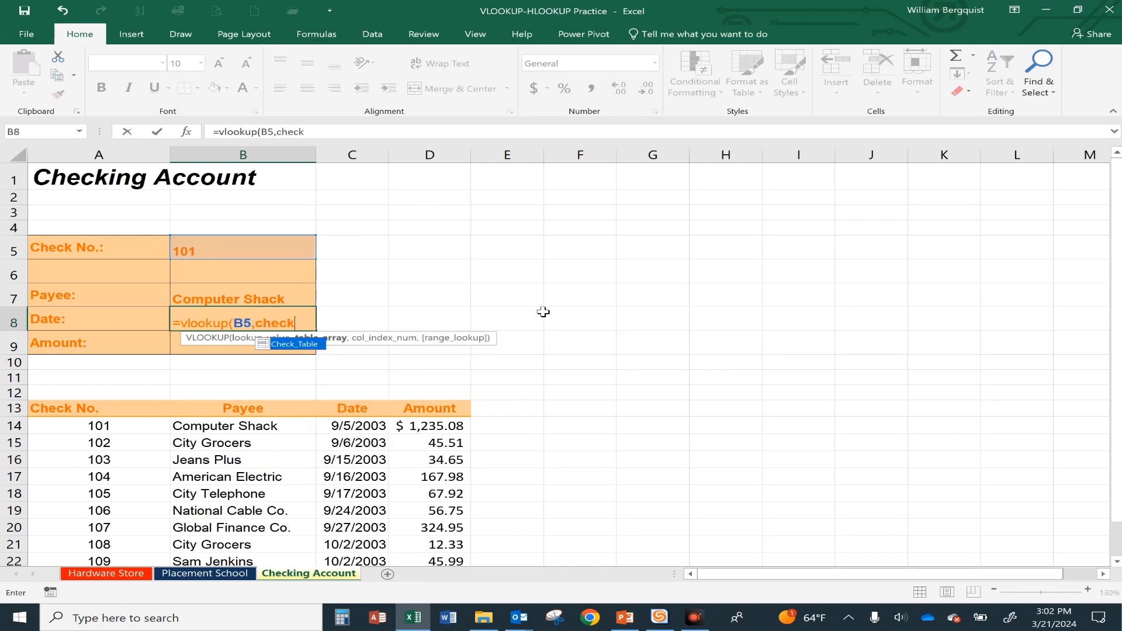
{"action": "type", "text": "_table,"}
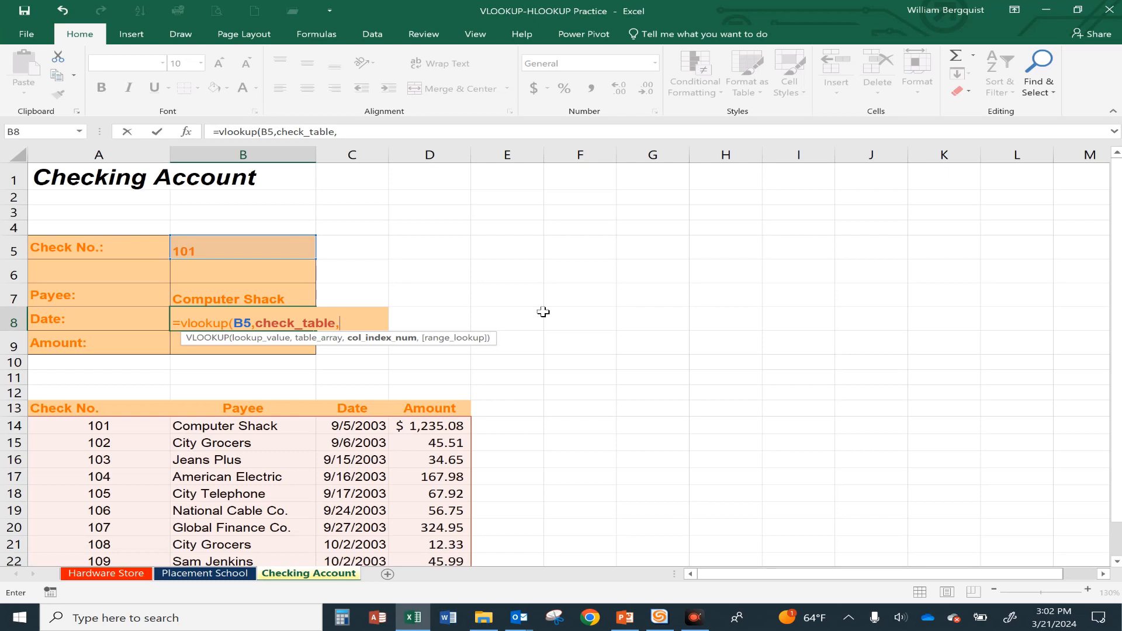
{"action": "type", "text": "3"}
{"action": "key", "text": "Return"}
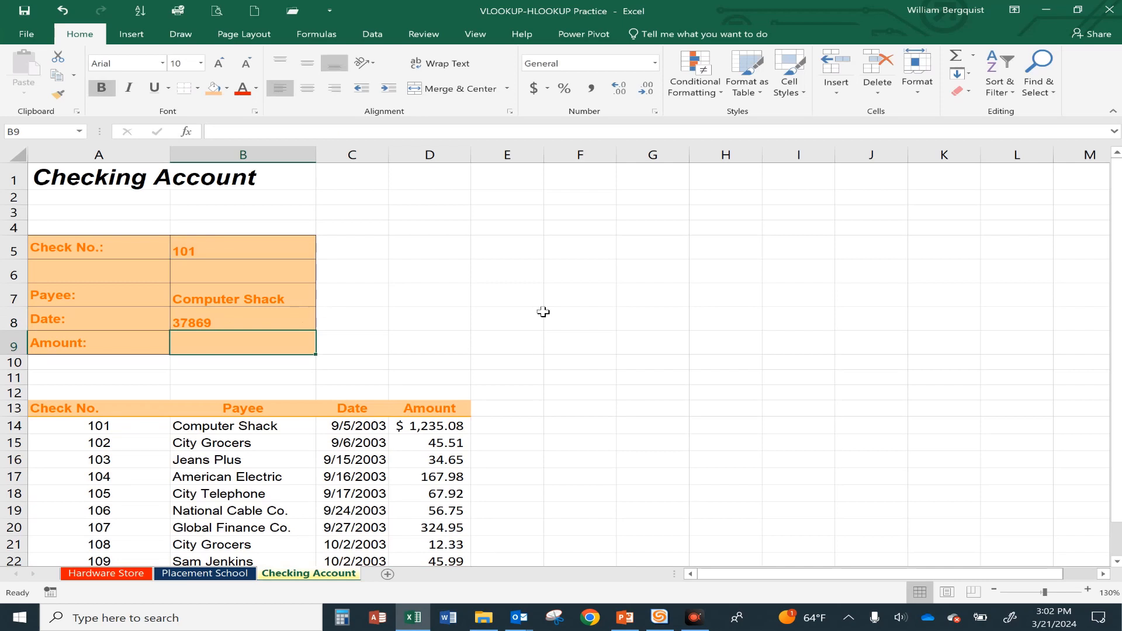
Format the date result in B8 as Short Date.
{"action": "key", "text": "Up"}
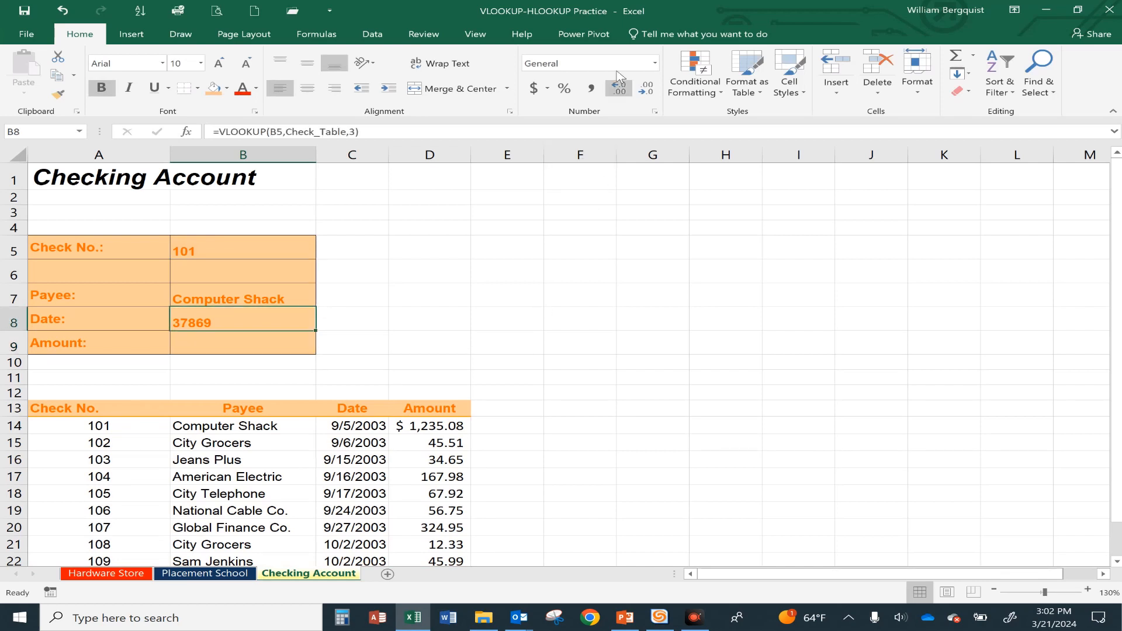
{"action": "left_click", "coordinate": [655, 63]}
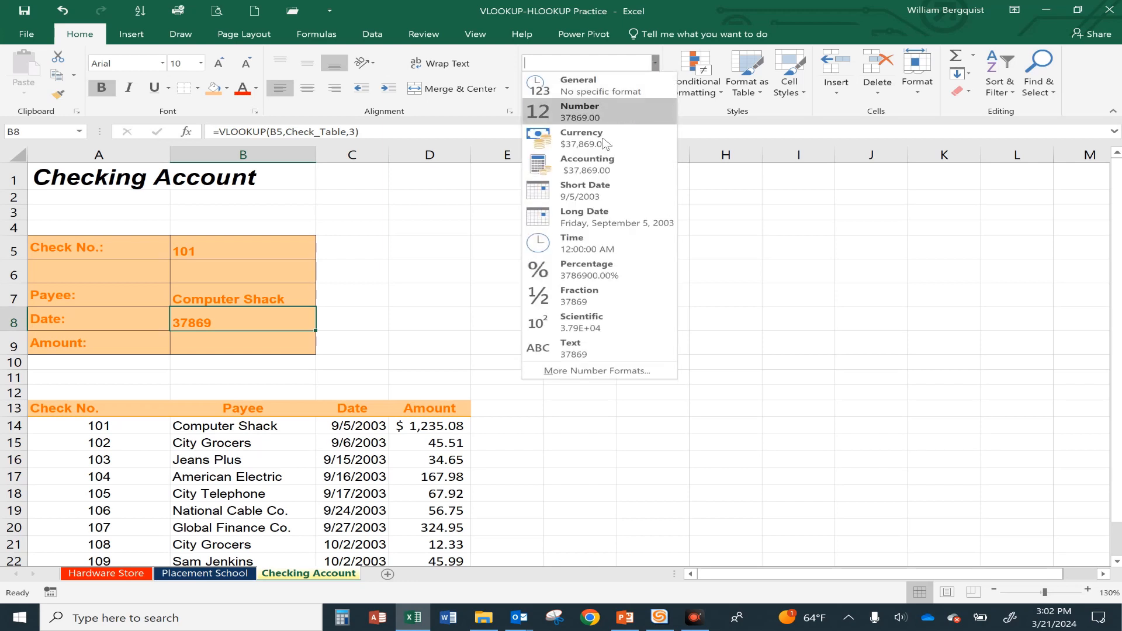
{"action": "left_click", "coordinate": [587, 195]}
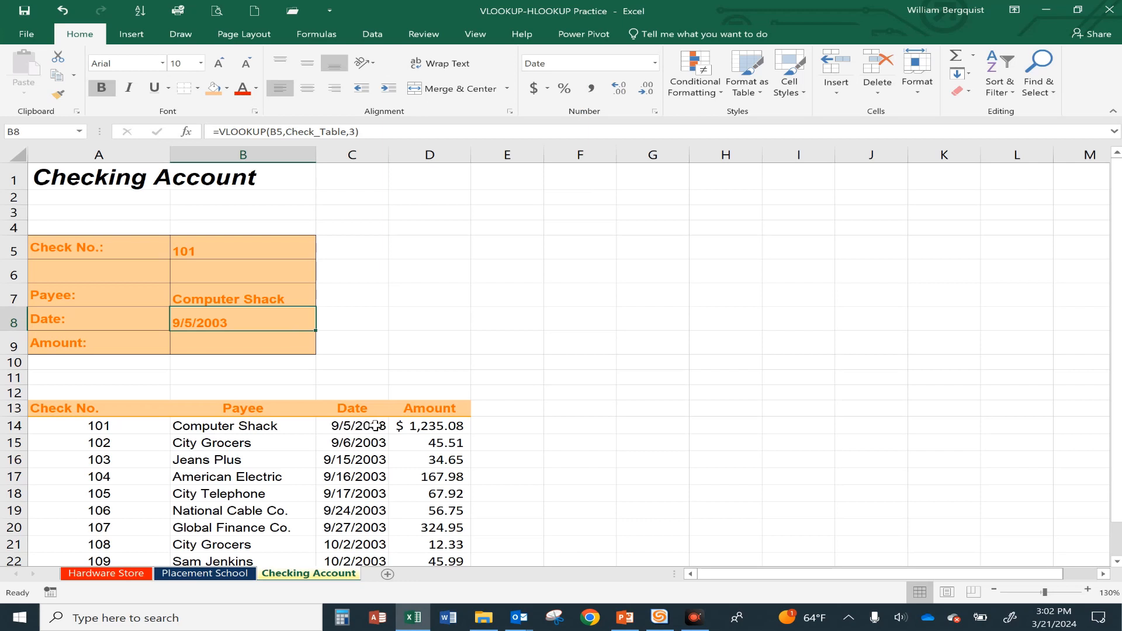
Fill the Amount cell B9 with =VLOOKUP(B5,Check_Table,2).
{"action": "left_click", "coordinate": [237, 343]}
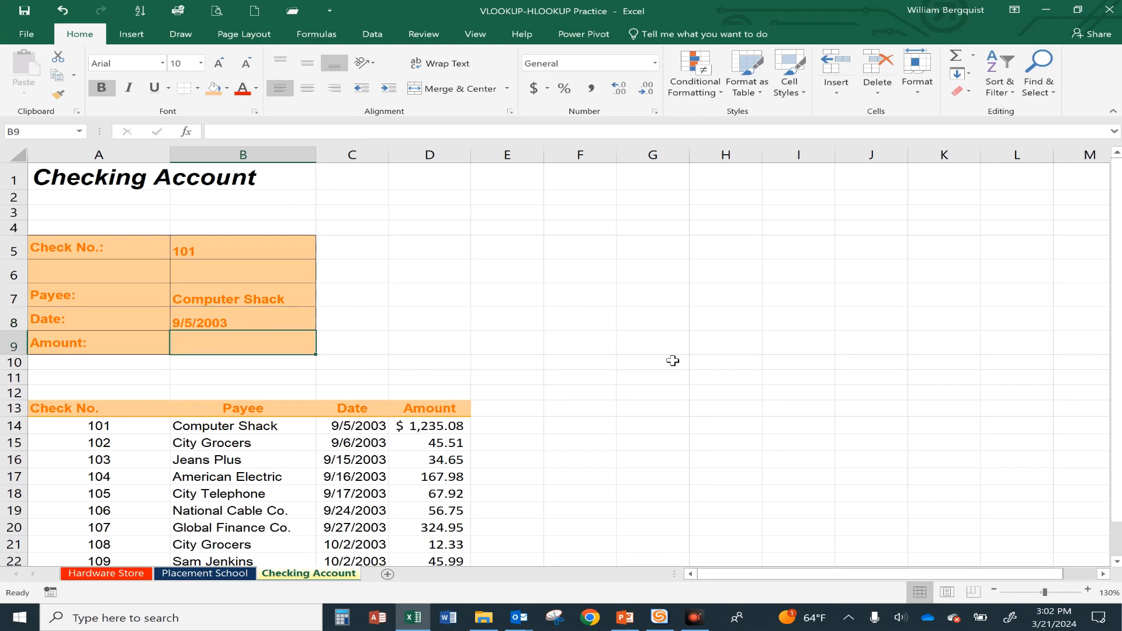
{"action": "type", "text": "=vlookup"}
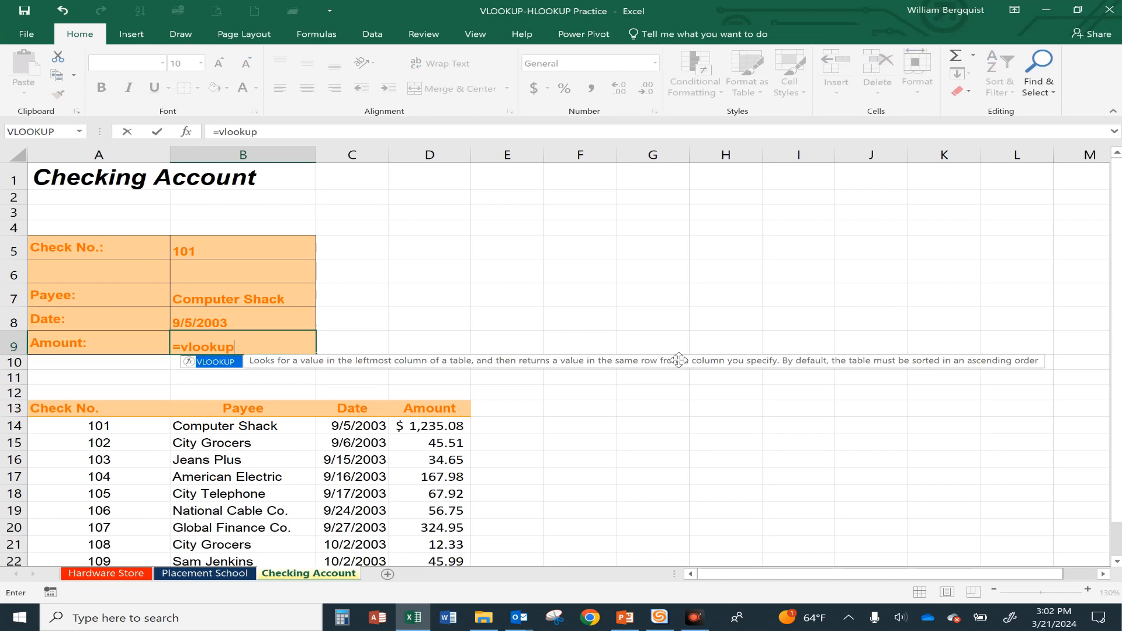
{"action": "type", "text": "("}
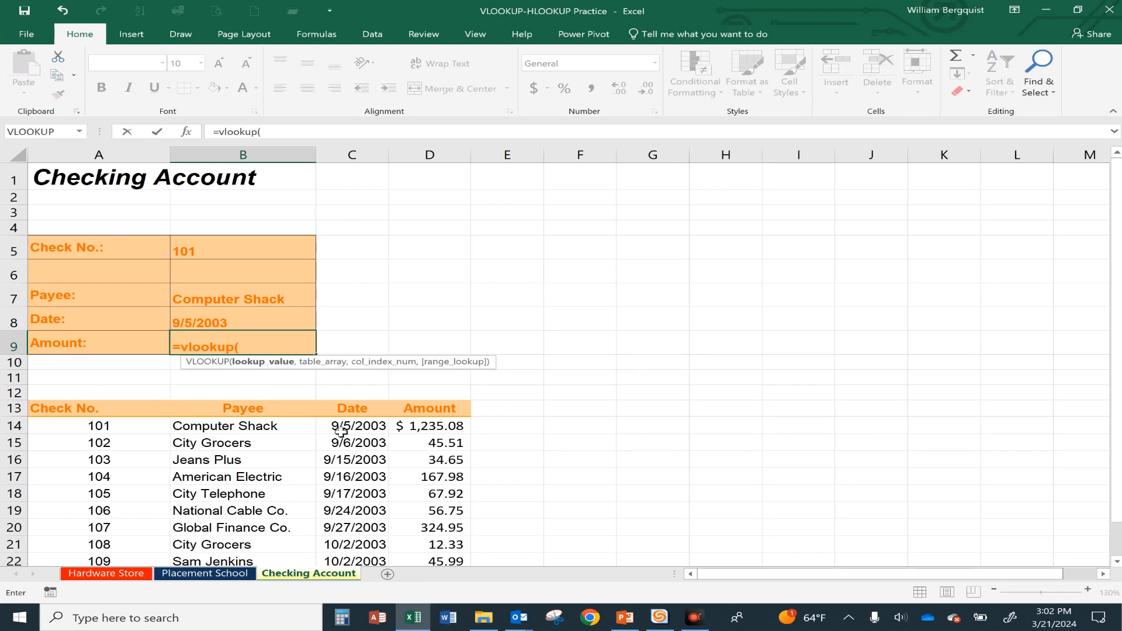
{"action": "left_click", "coordinate": [219, 257]}
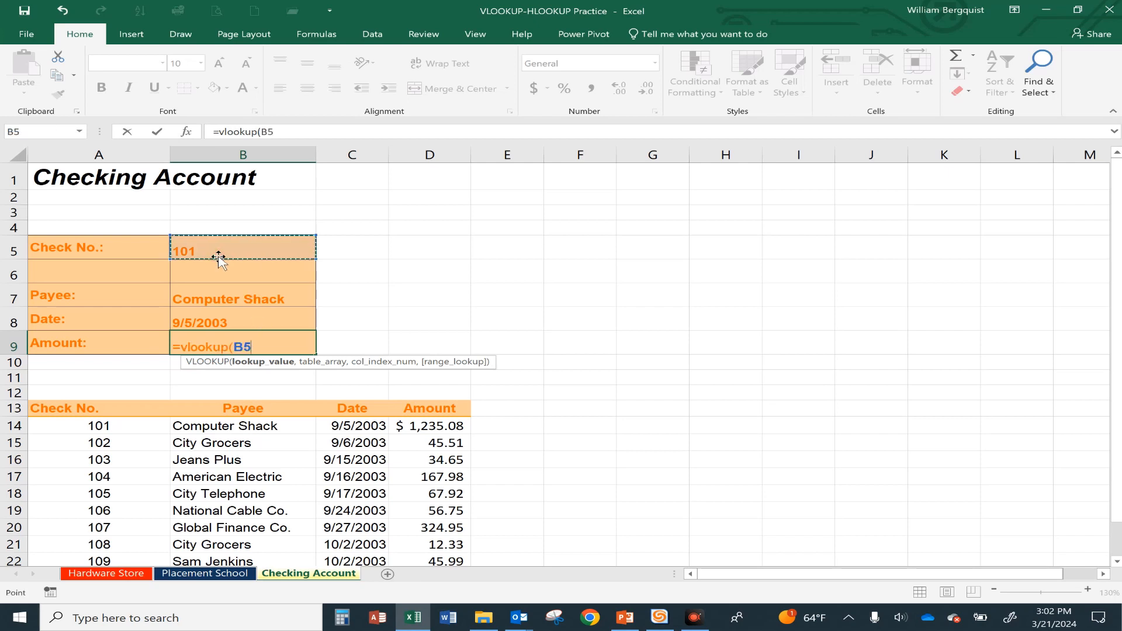
{"action": "type", "text": ",Check_T"}
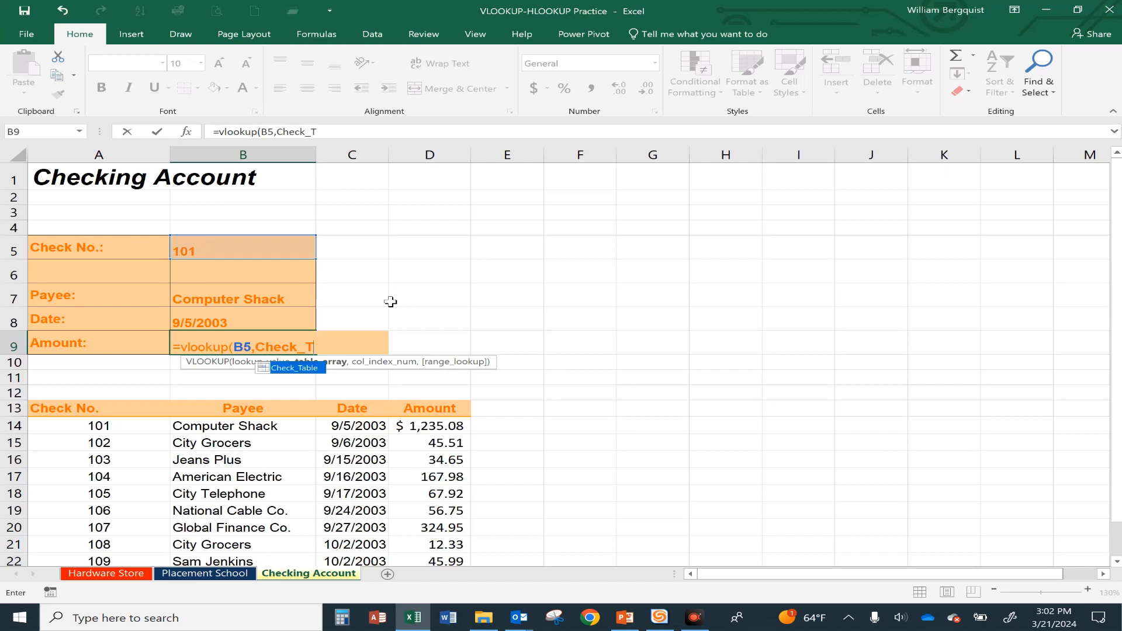
{"action": "type", "text": "able,2"}
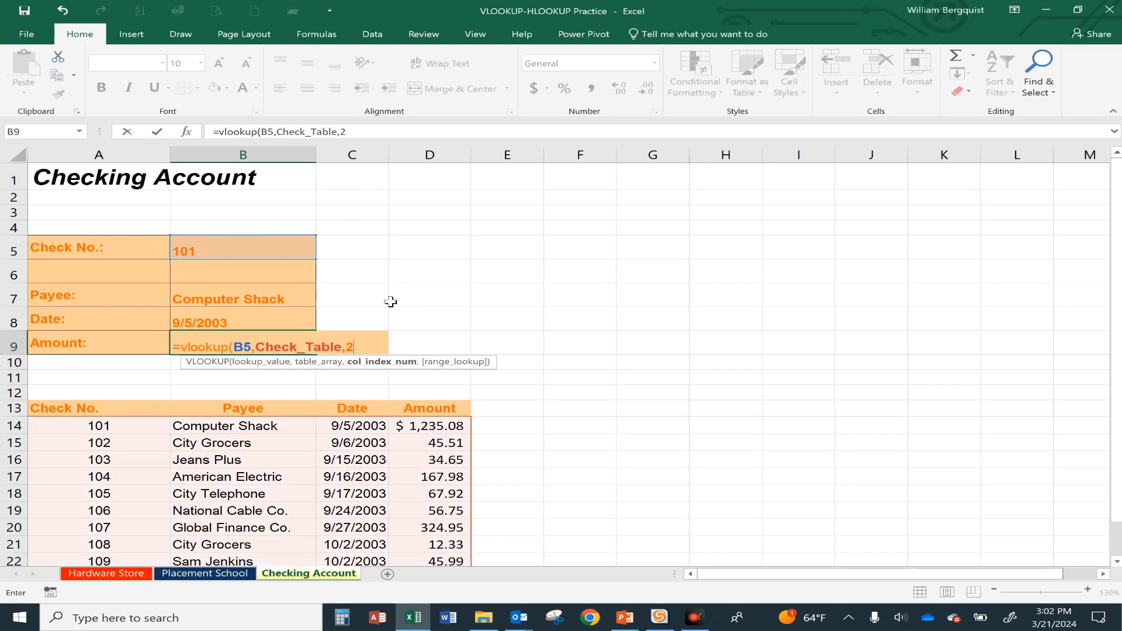
{"action": "type", "text": ")"}
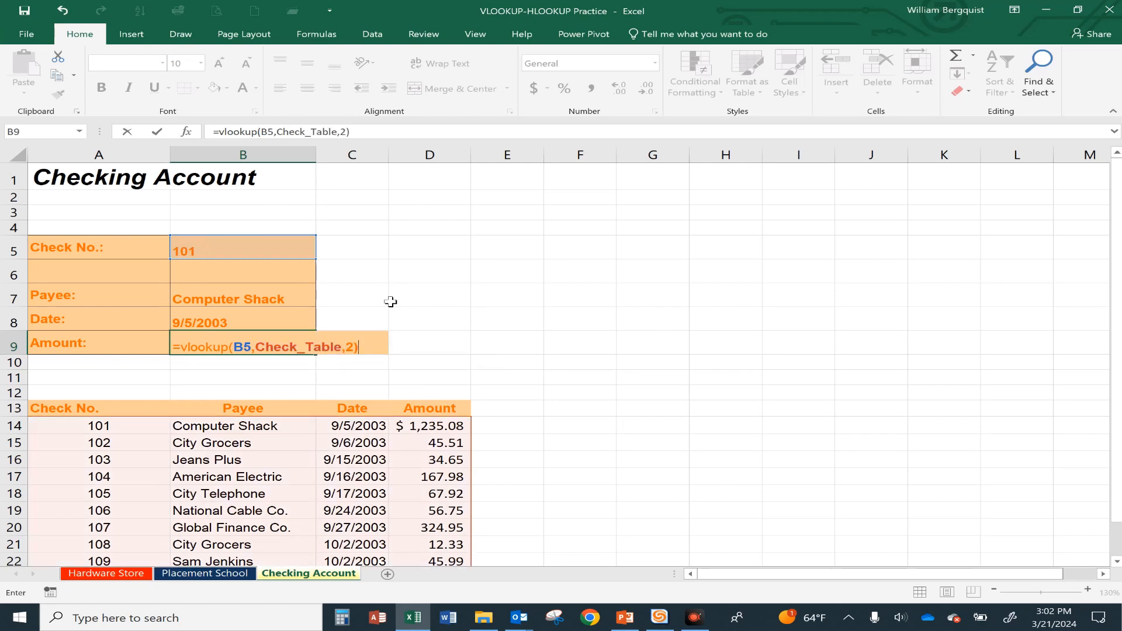
{"action": "key", "text": "Return"}
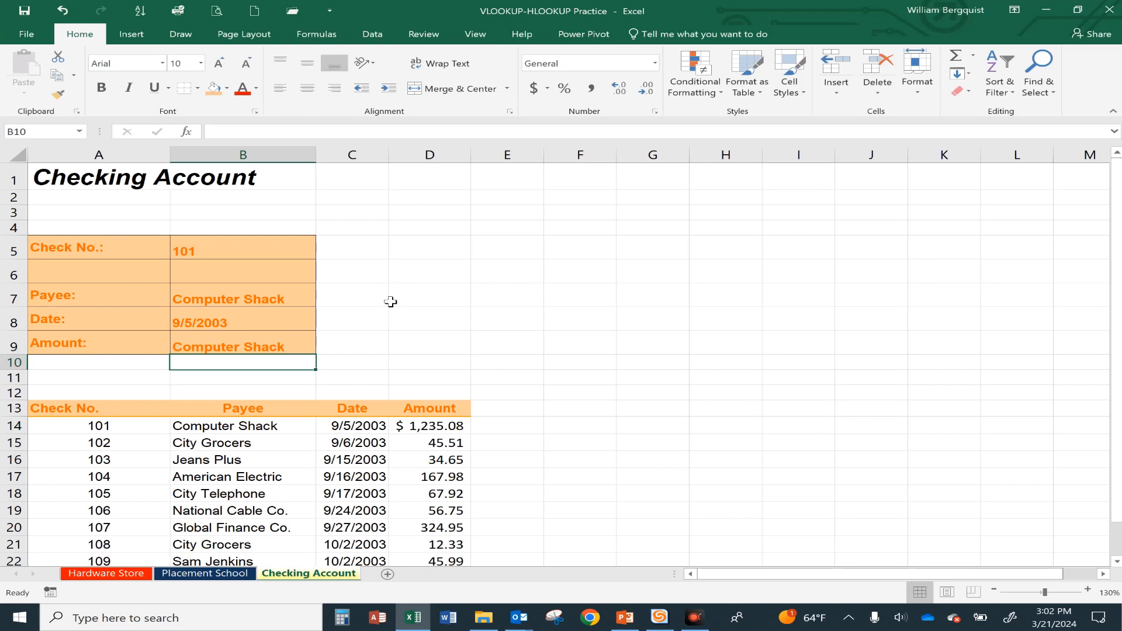
Enter check number 105 in B5 and compare the returned payee, date and amount with the check list.
{"action": "left_click", "coordinate": [221, 250]}
{"action": "type", "text": "10"}
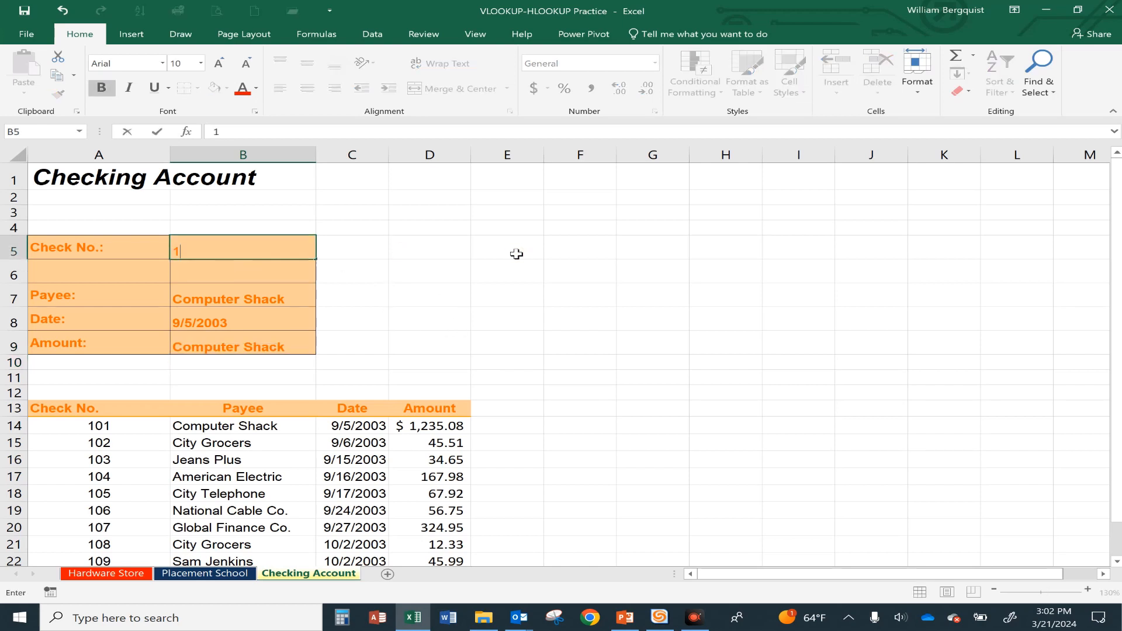
{"action": "type", "text": "5"}
{"action": "key", "text": "Return"}
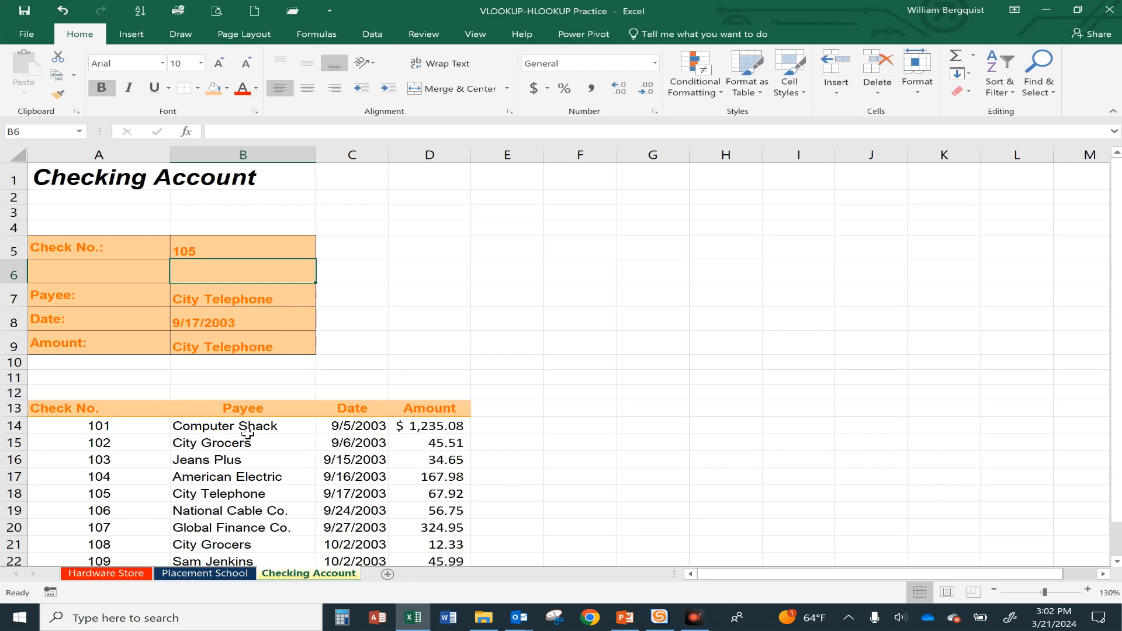
{"action": "left_click", "coordinate": [219, 246]}
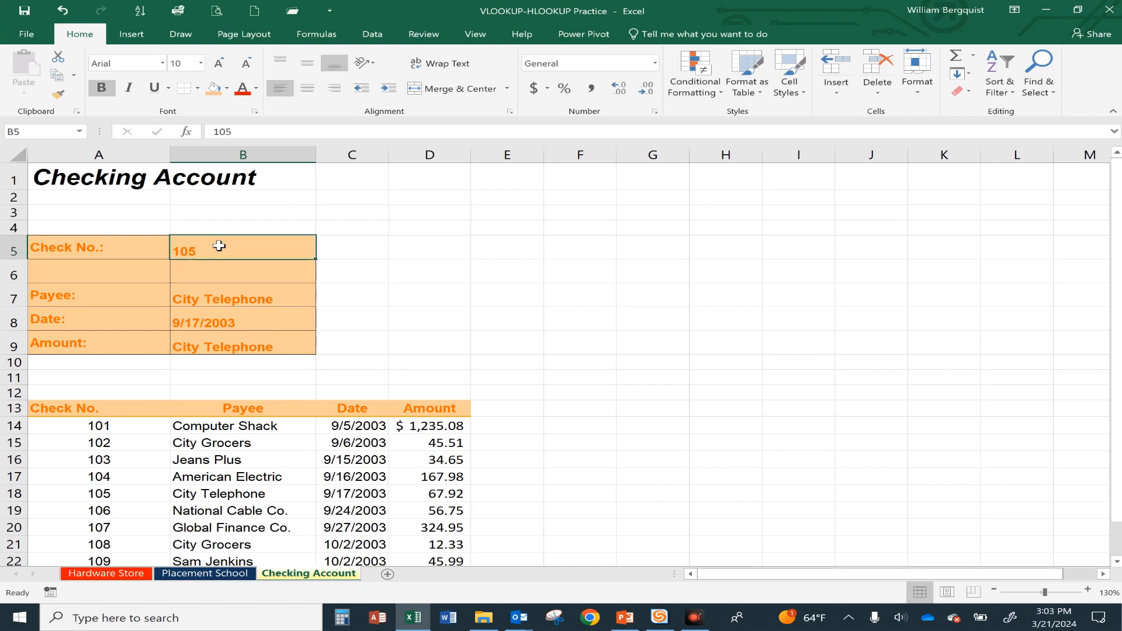
Require an exact match in the payee lookup in B7 by adding FALSE as its range_lookup argument.
{"action": "left_click", "coordinate": [202, 297]}
{"action": "double_click", "coordinate": [202, 296]}
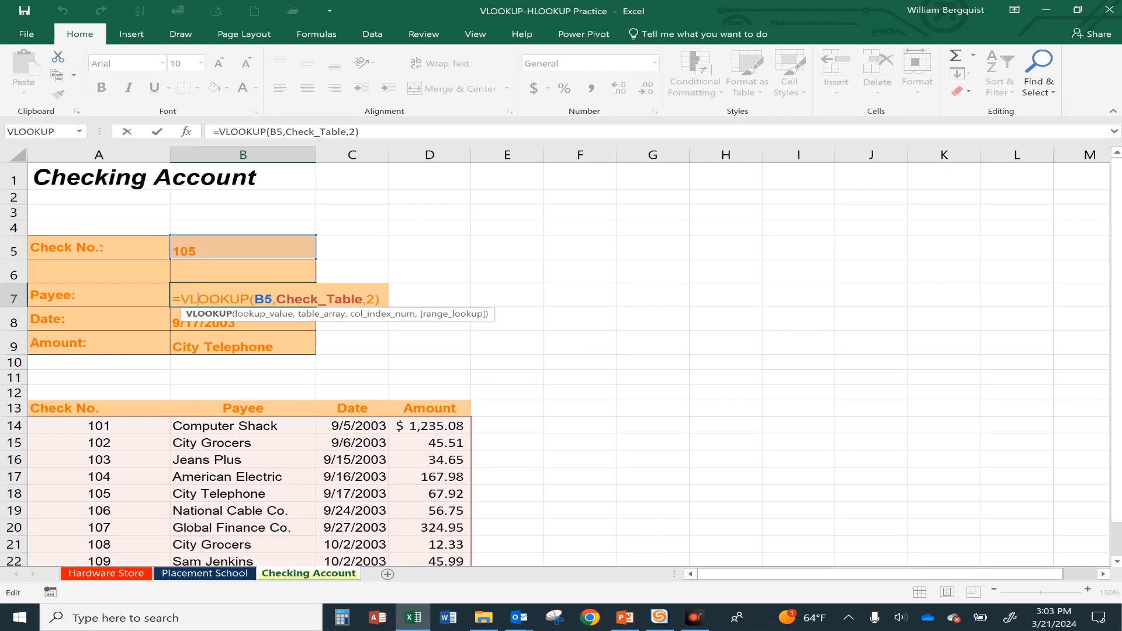
{"action": "left_click", "coordinate": [375, 300]}
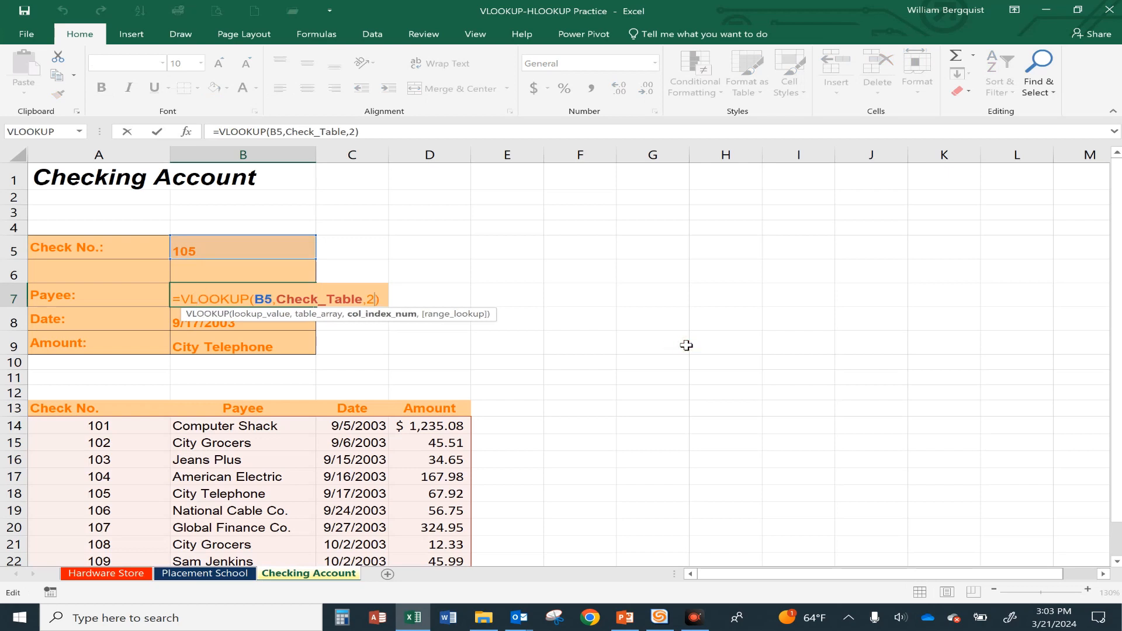
{"action": "type", "text": ","}
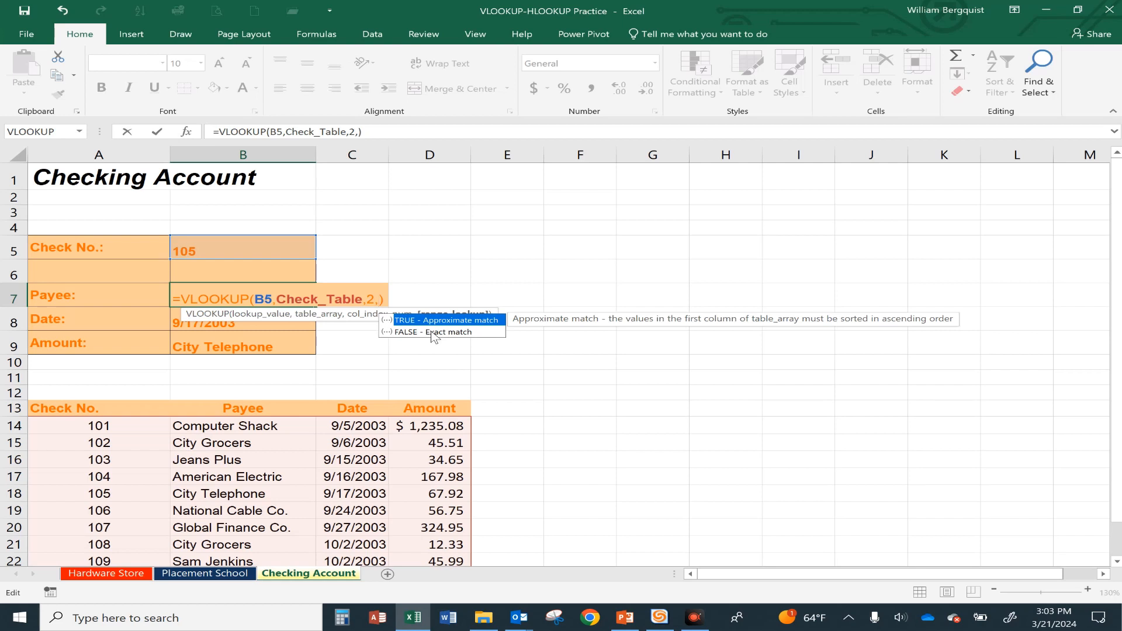
{"action": "type", "text": "false"}
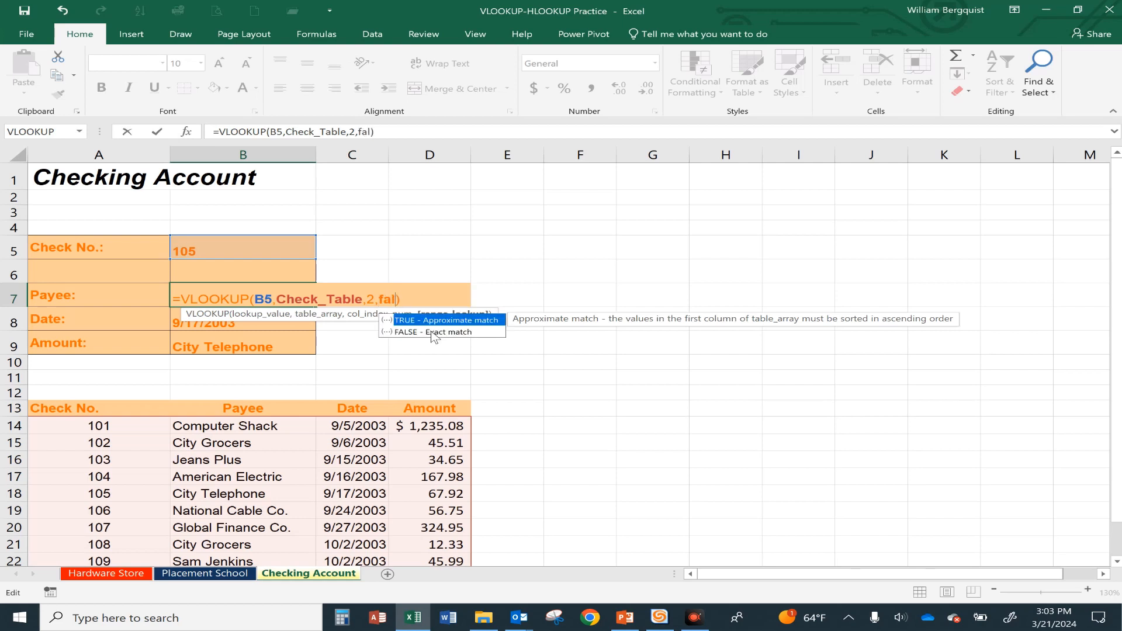
{"action": "key", "text": "Return"}
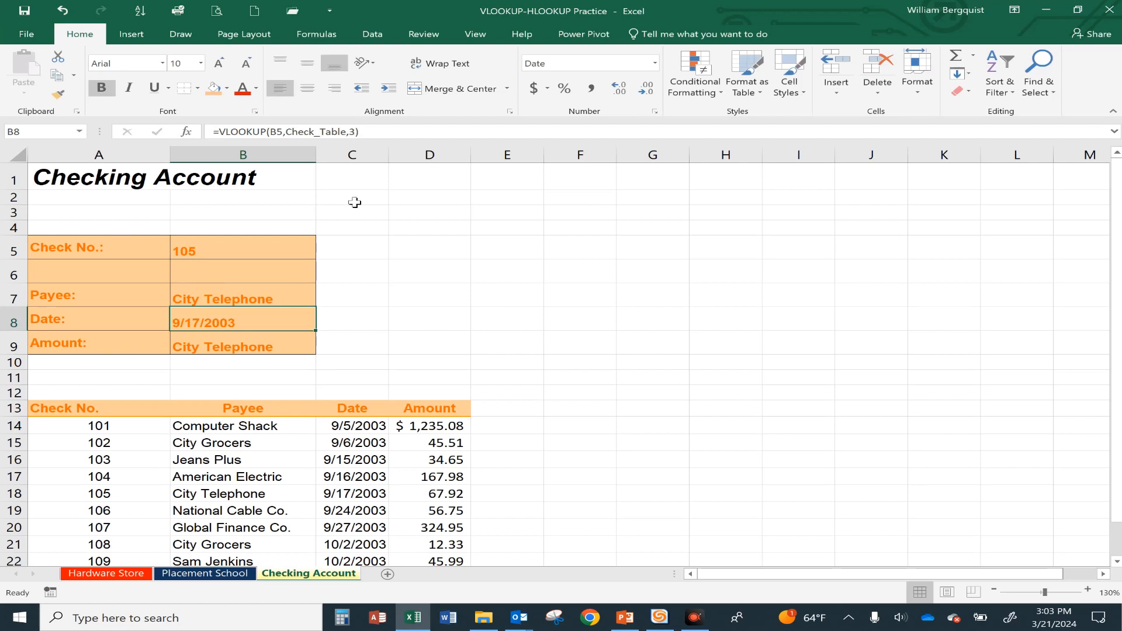
Add FALSE as the range_lookup argument to the date and amount lookups in B8 and B9.
{"action": "key", "text": "F2"}
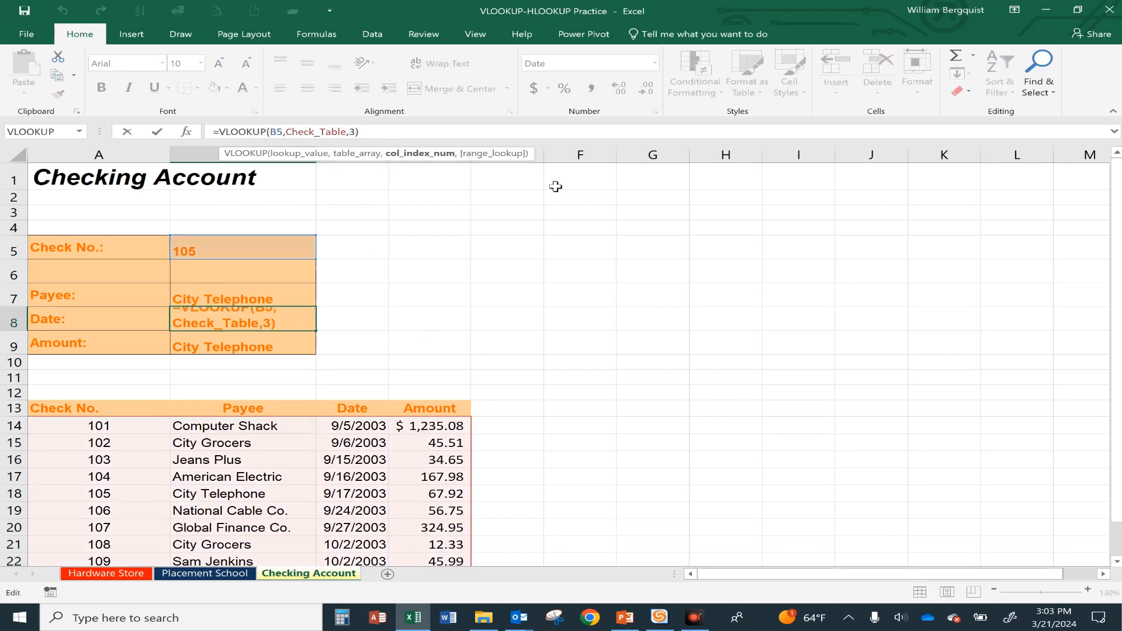
{"action": "type", "text": ",false"}
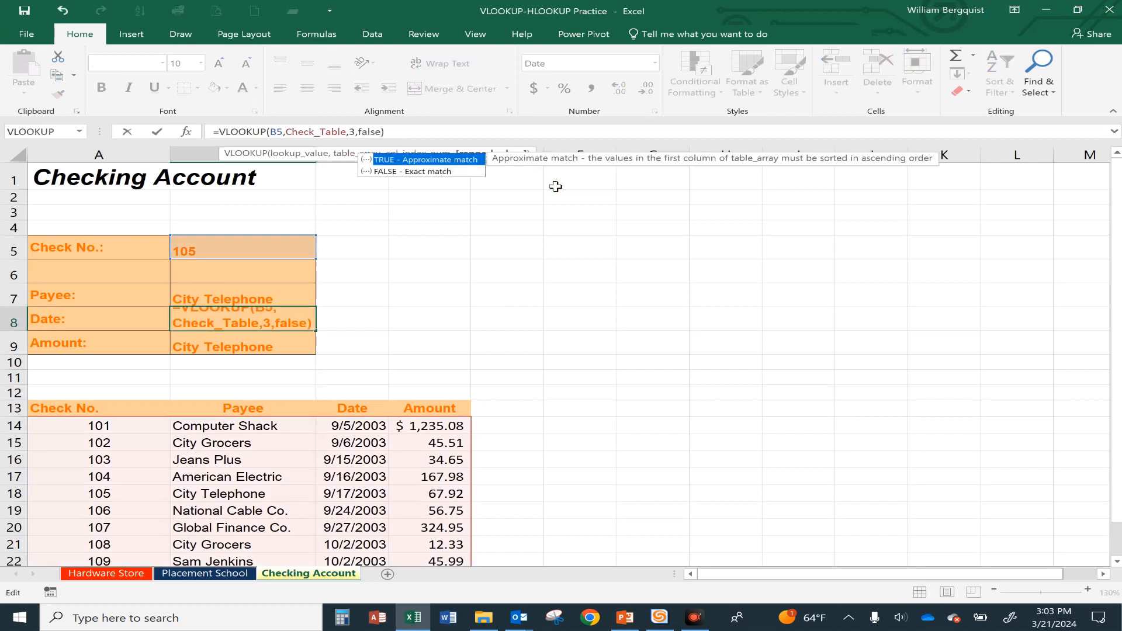
{"action": "key", "text": "Return"}
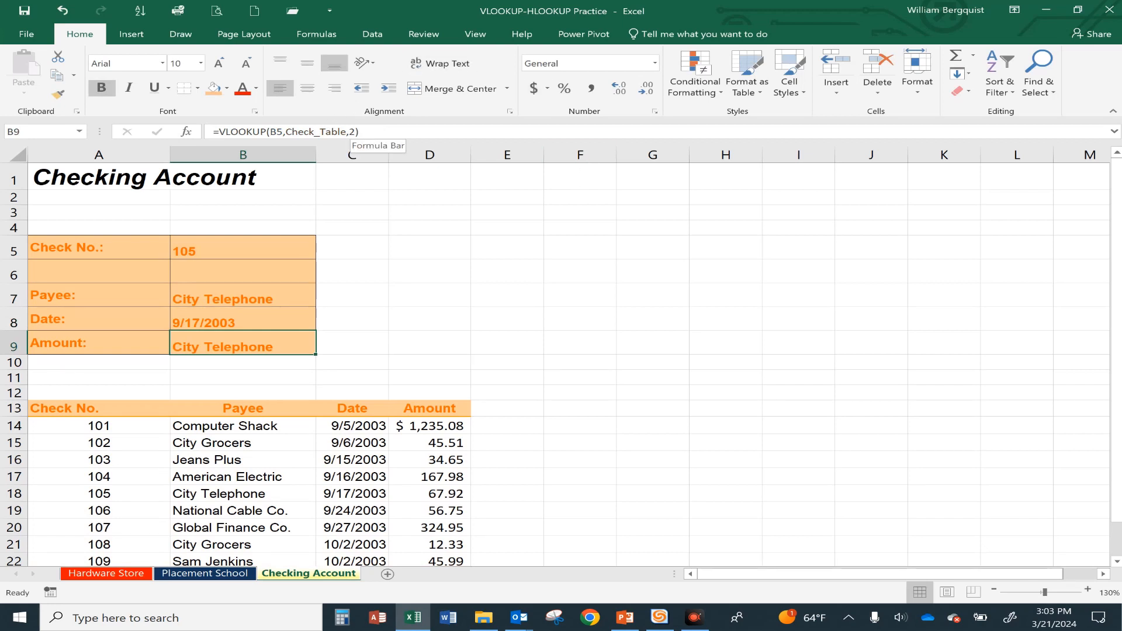
{"action": "left_click", "coordinate": [355, 132]}
{"action": "type", "text": ",false"}
{"action": "key", "text": "Return"}
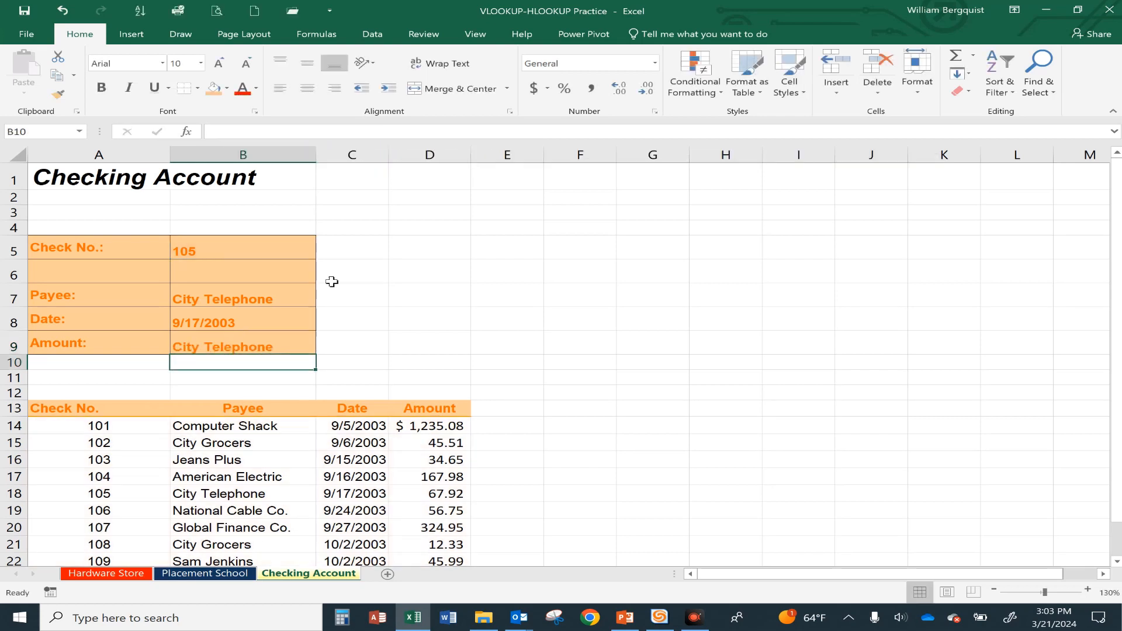
Test the exact-match lookups with the unlisted check number 250 in B5 and inspect the payee result.
{"action": "left_click", "coordinate": [218, 305]}
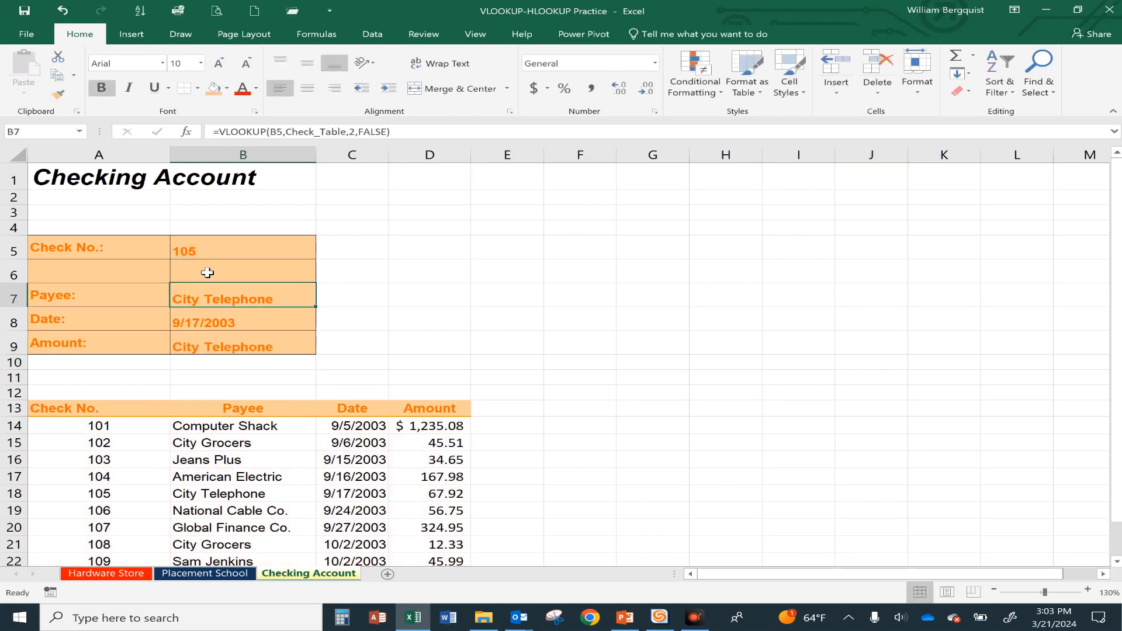
{"action": "left_click", "coordinate": [200, 248]}
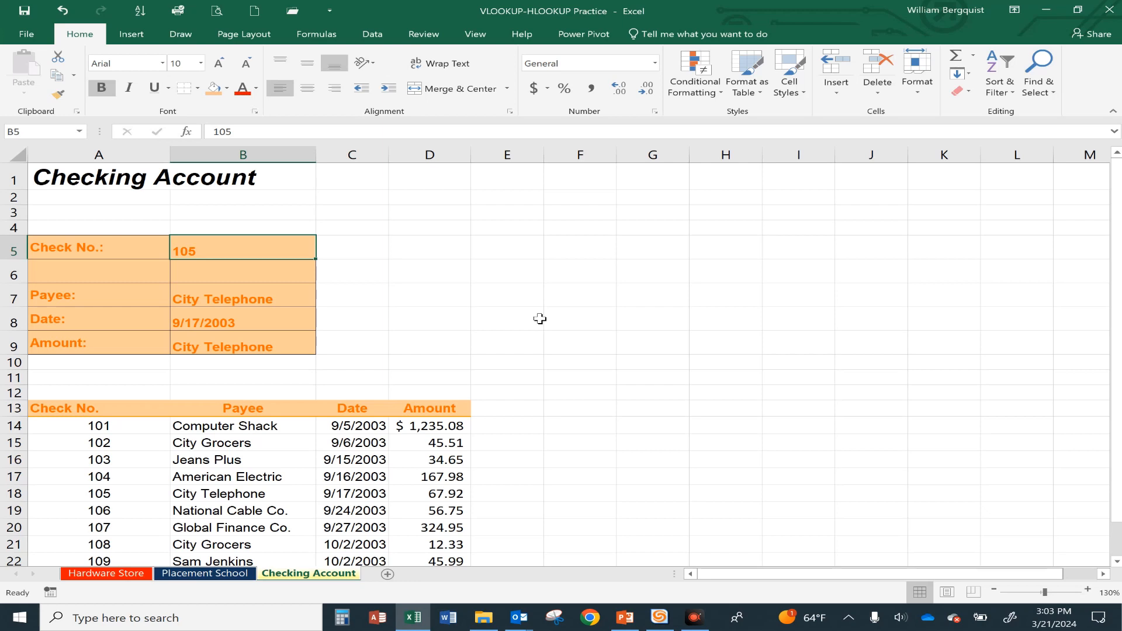
{"action": "type", "text": "250"}
{"action": "key", "text": "Return"}
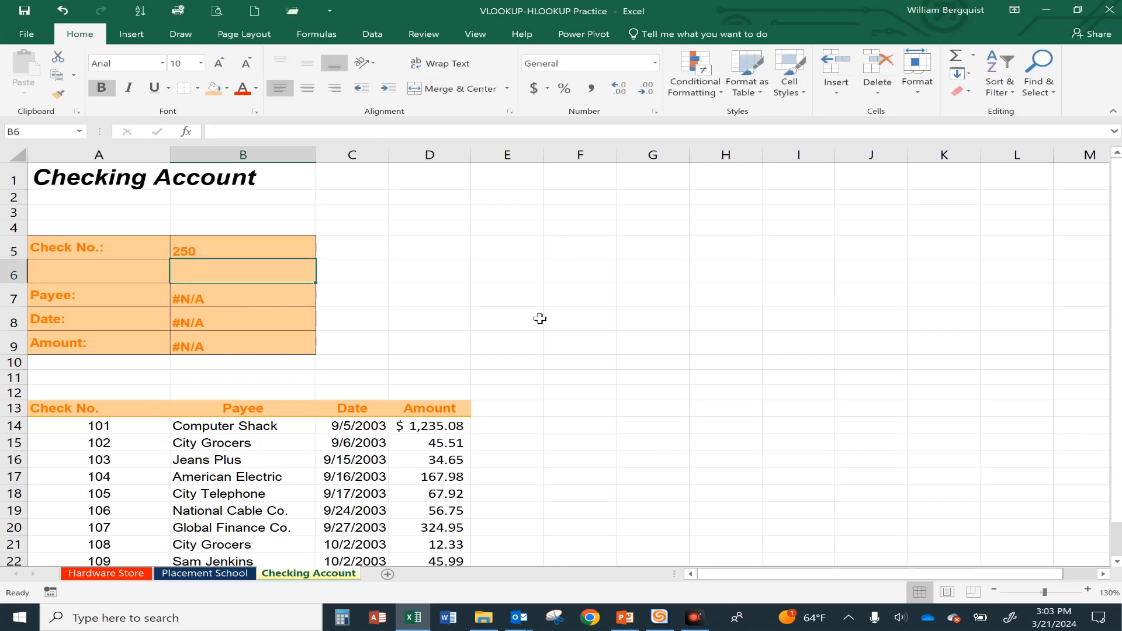
{"action": "left_click", "coordinate": [193, 244]}
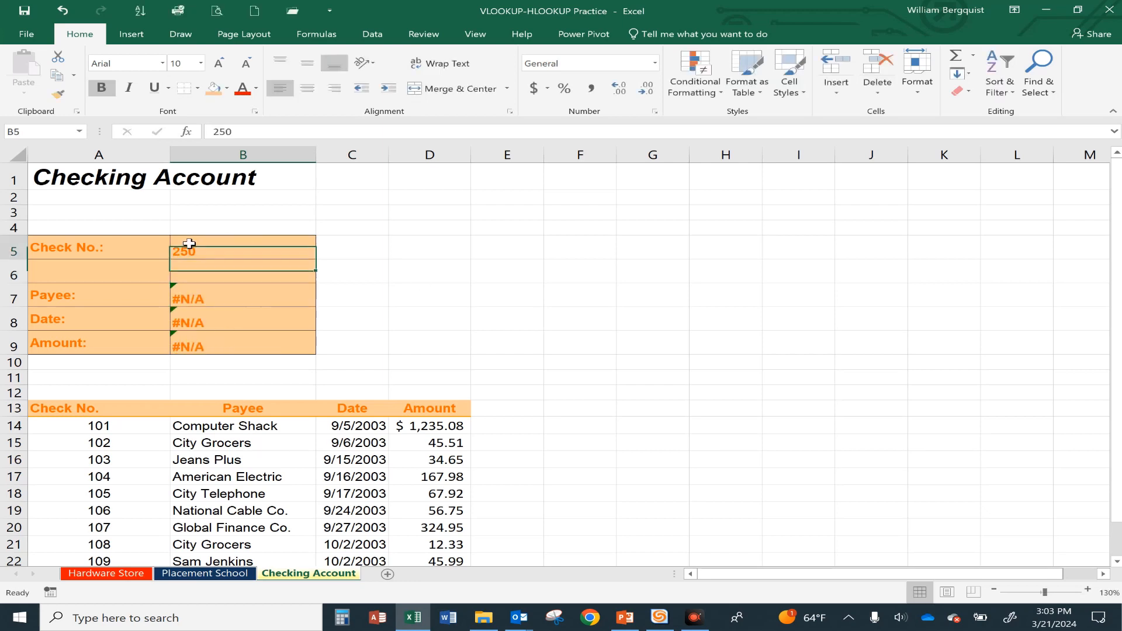
{"action": "left_click", "coordinate": [205, 305]}
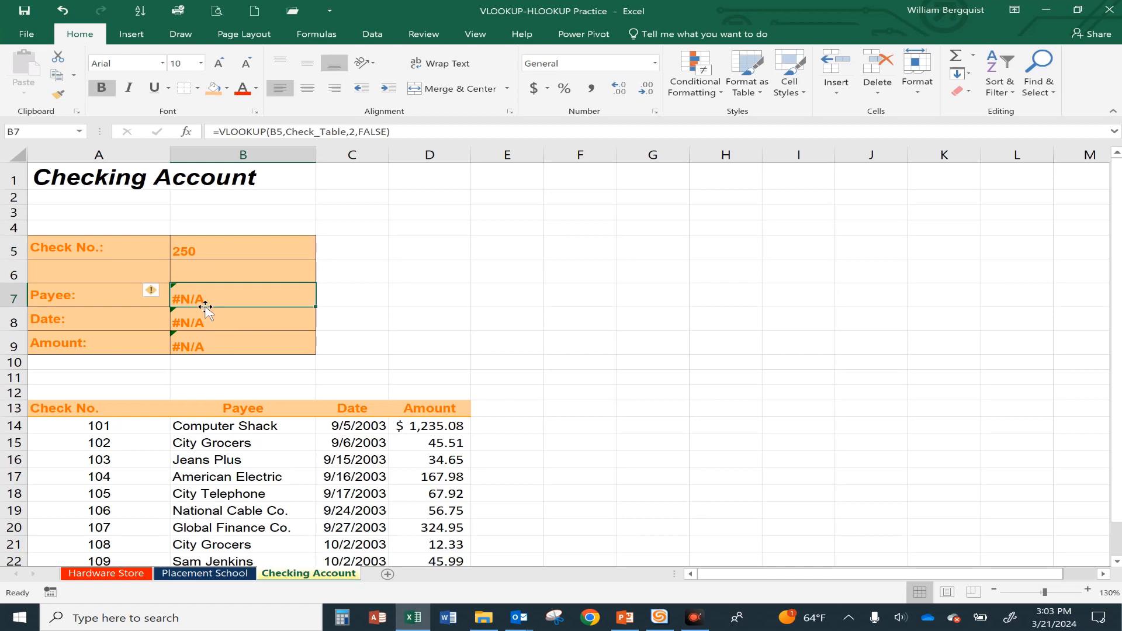
Test the exact-match lookups by entering the unlisted check number 75 and the listed check number 101 in B5.
{"action": "scroll", "coordinate": [183, 485], "scroll_direction": "down", "scroll_amount": 2}
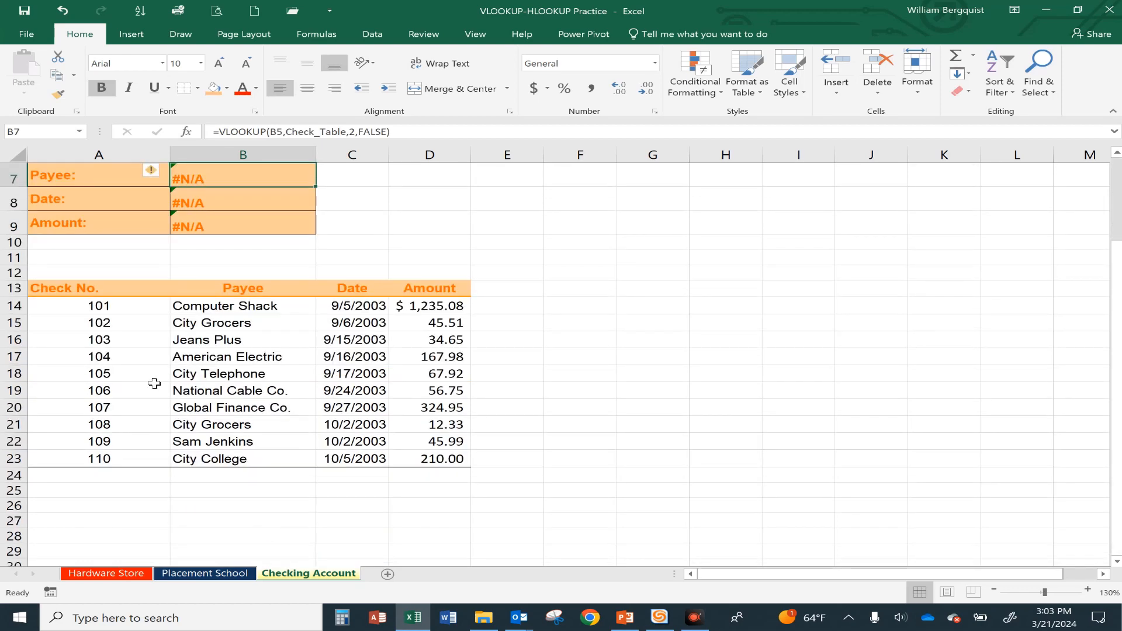
{"action": "scroll", "coordinate": [154, 383], "scroll_direction": "up", "scroll_amount": 2}
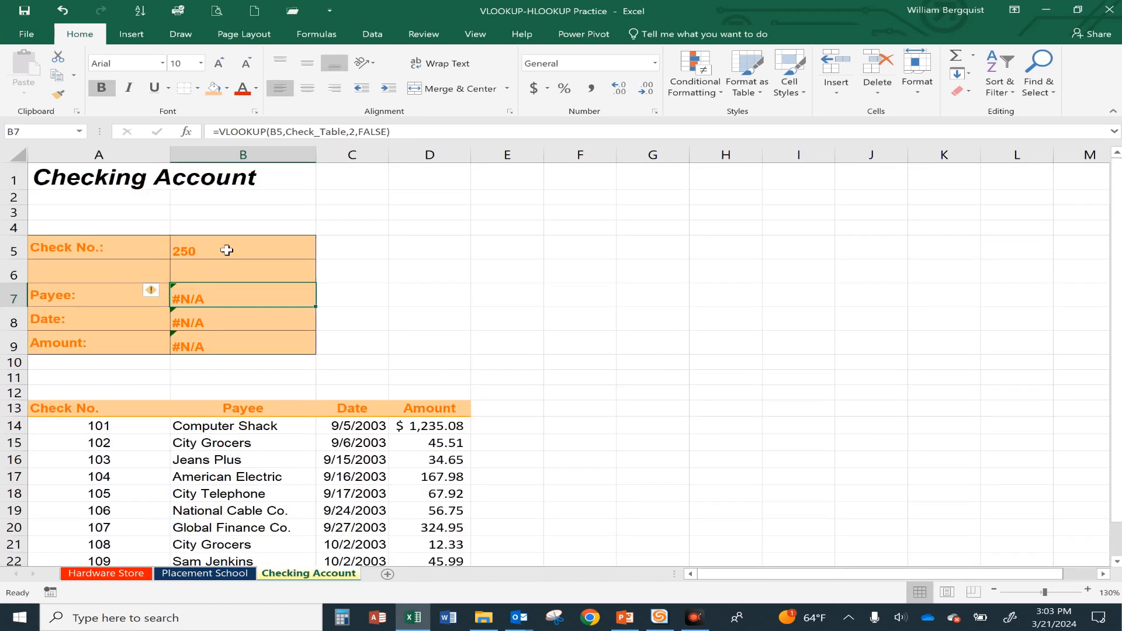
{"action": "left_click", "coordinate": [271, 256]}
{"action": "type", "text": "75"}
{"action": "key", "text": "Return"}
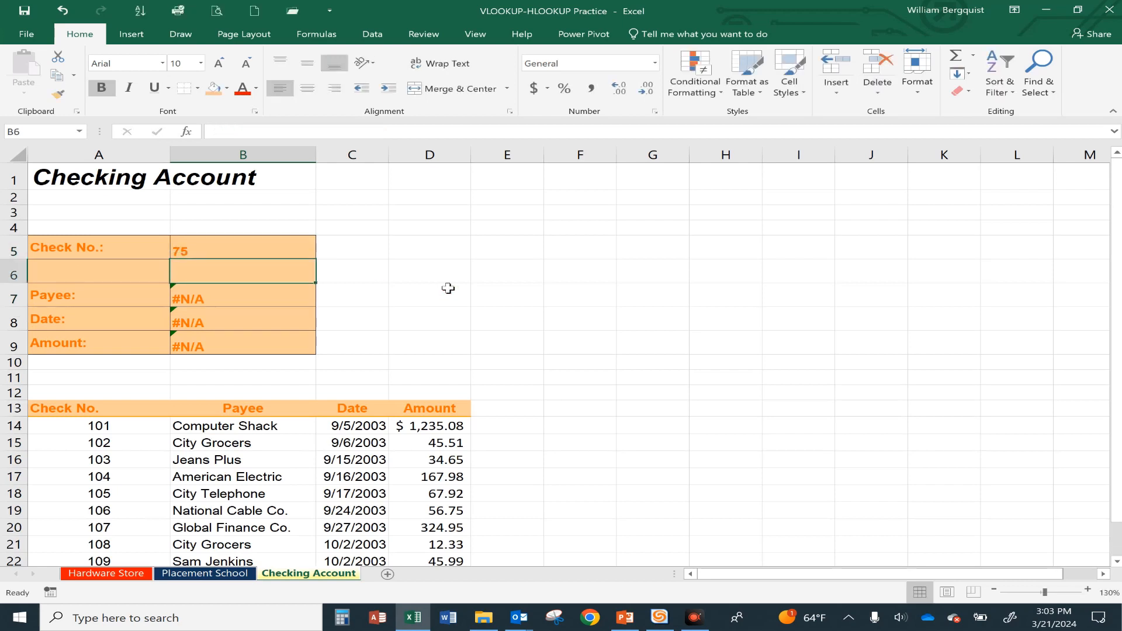
{"action": "left_click", "coordinate": [248, 243]}
{"action": "type", "text": "101"}
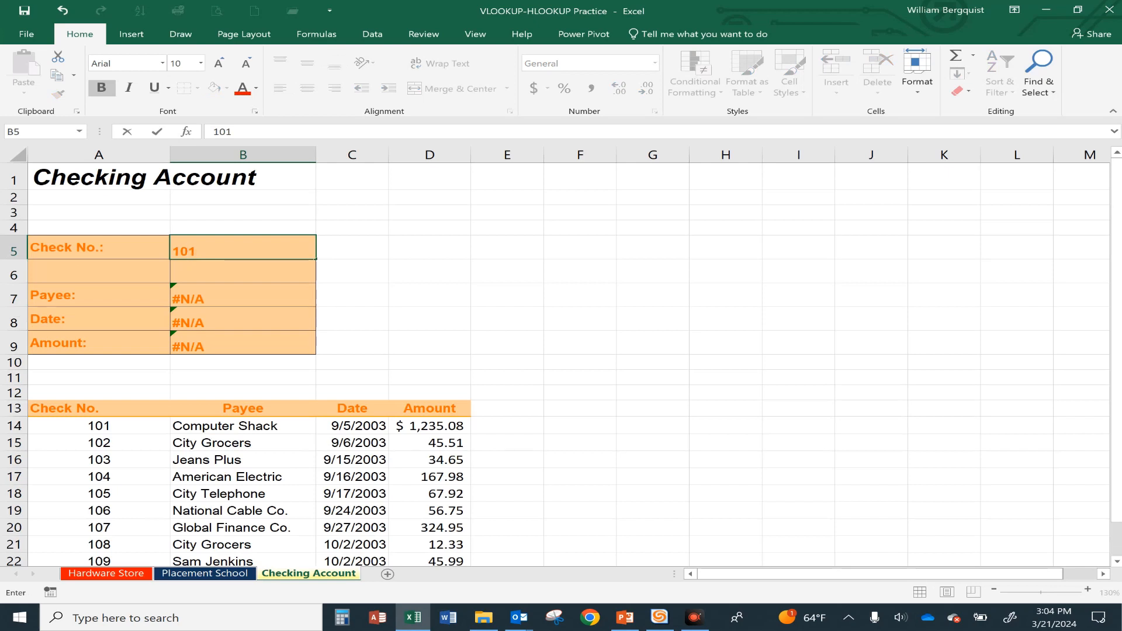
{"action": "key", "text": "Return"}
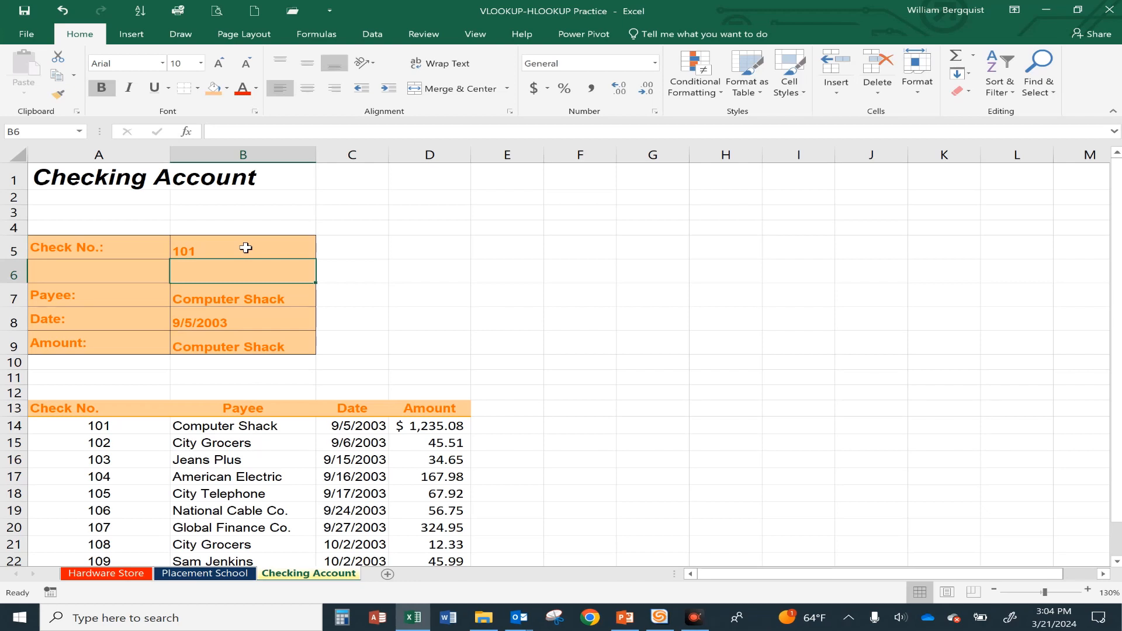
Restrict B5 with a List data validation rule whose source is the check numbers in A14:A23.
{"action": "left_click", "coordinate": [246, 248]}
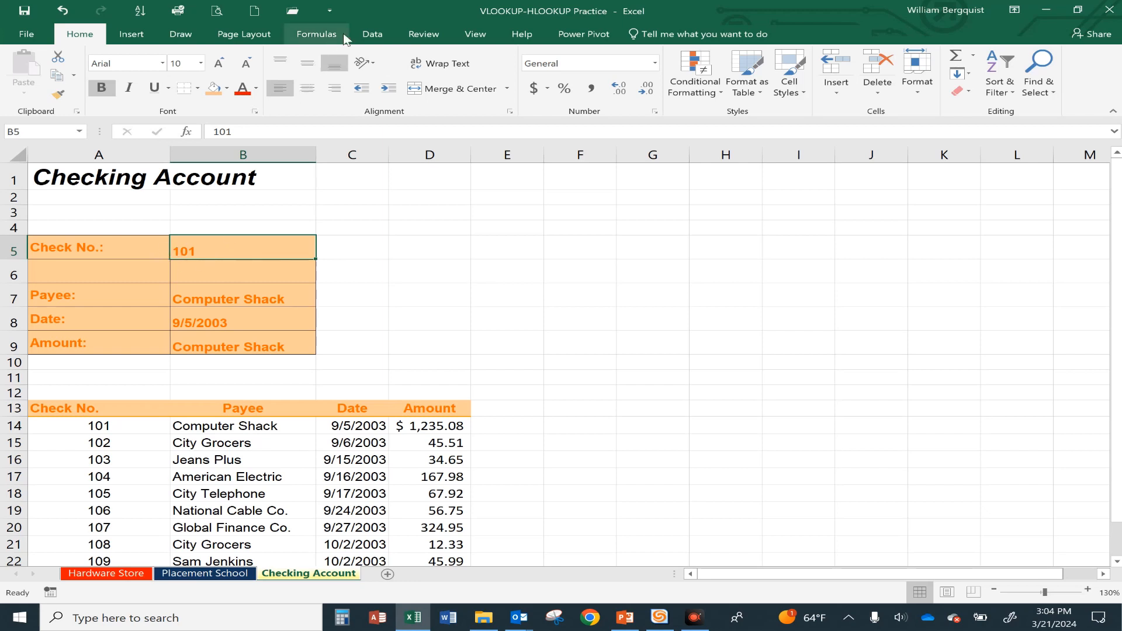
{"action": "left_click", "coordinate": [372, 34]}
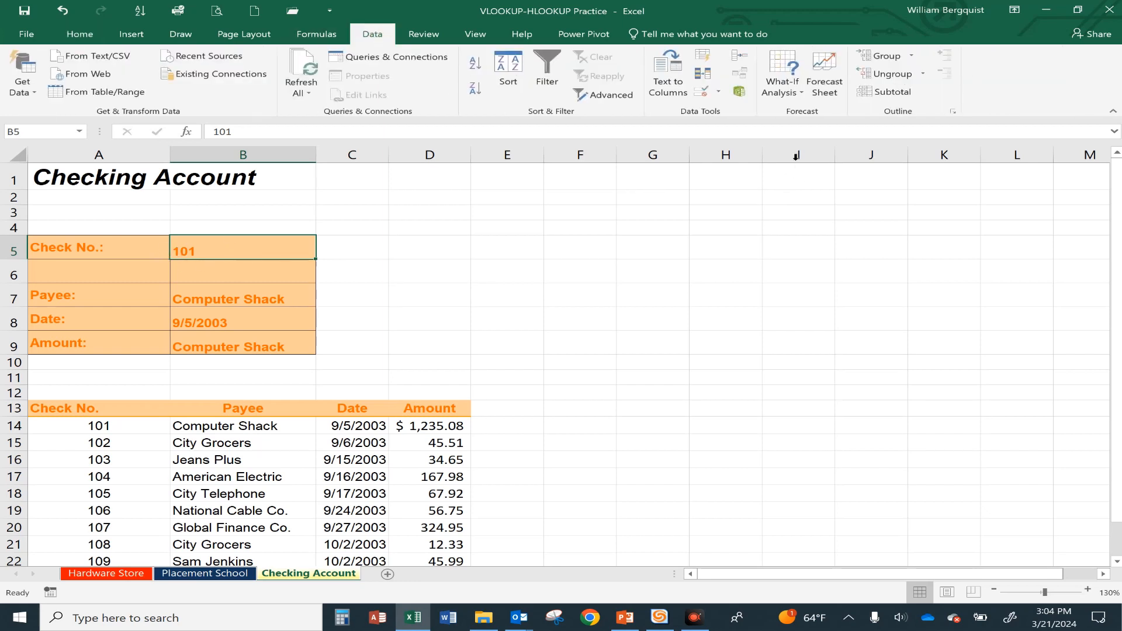
{"action": "left_click", "coordinate": [719, 94]}
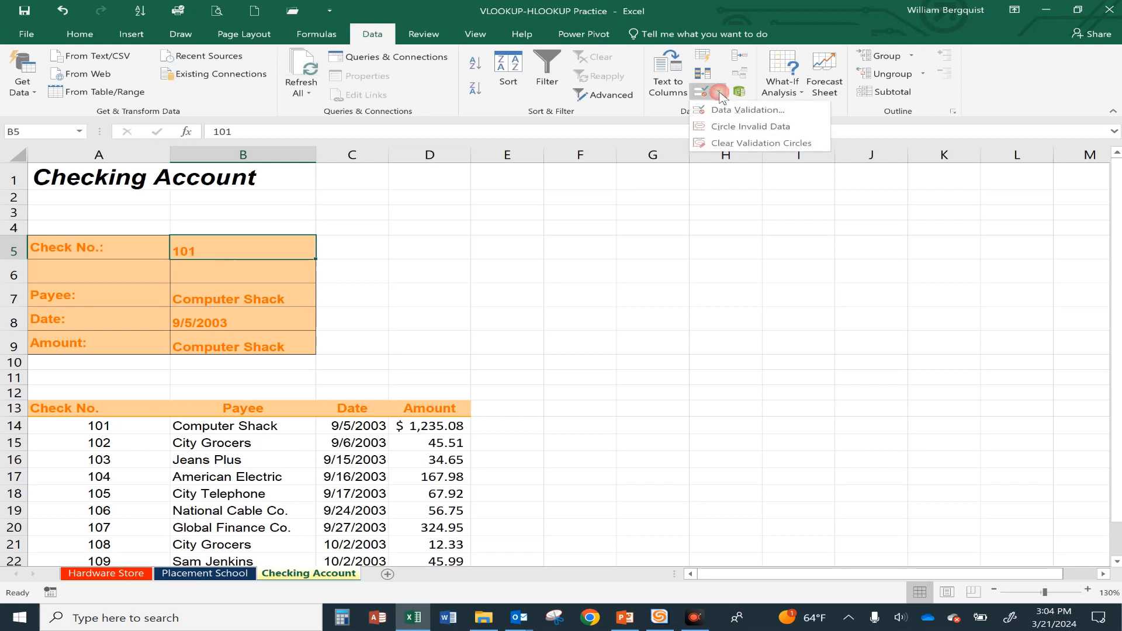
{"action": "left_click", "coordinate": [726, 110]}
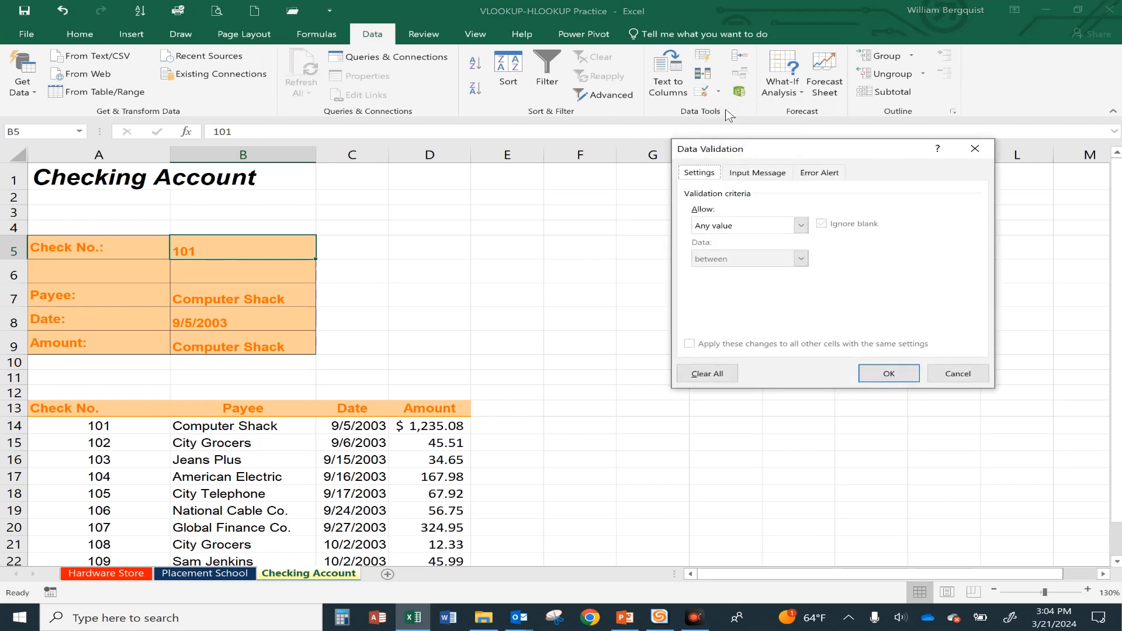
{"action": "left_click", "coordinate": [715, 229]}
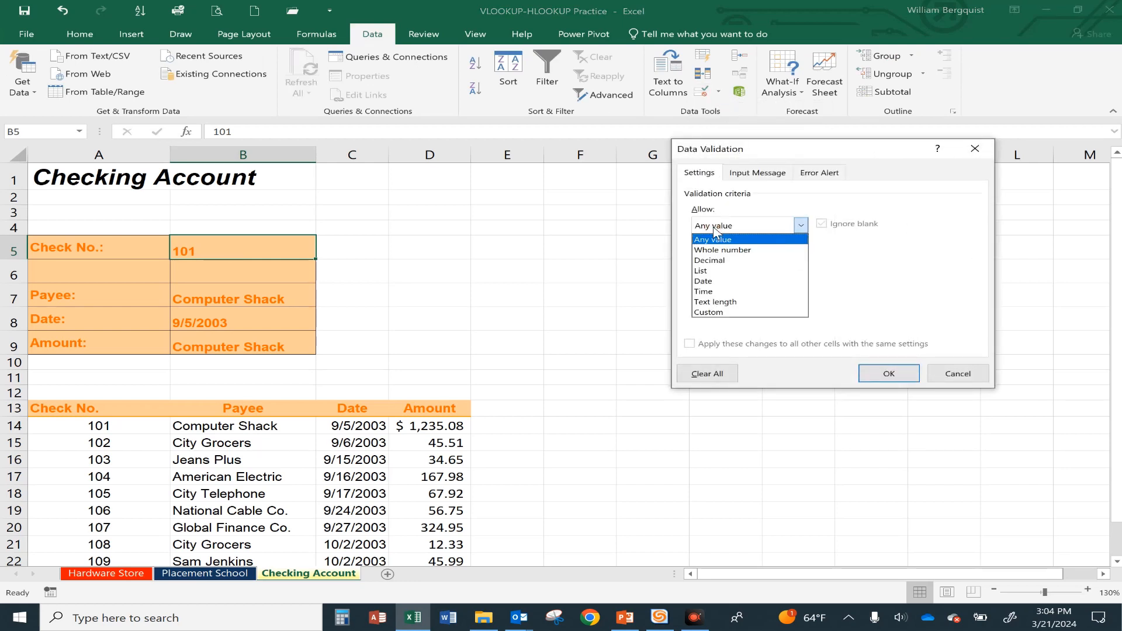
{"action": "left_click", "coordinate": [709, 271]}
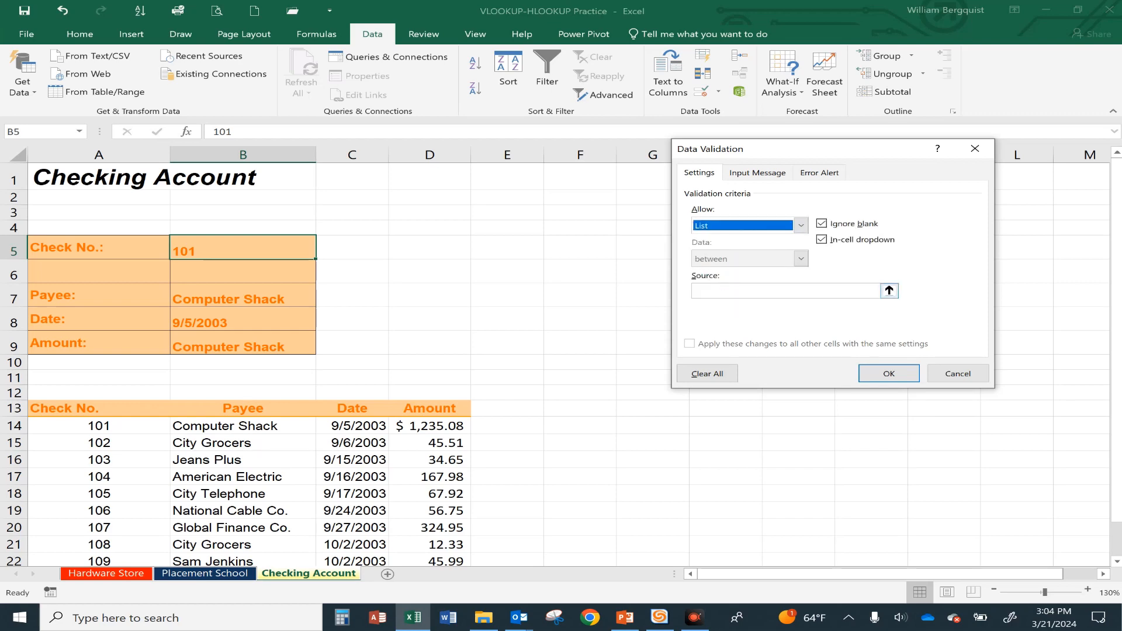
{"action": "left_click", "coordinate": [888, 290]}
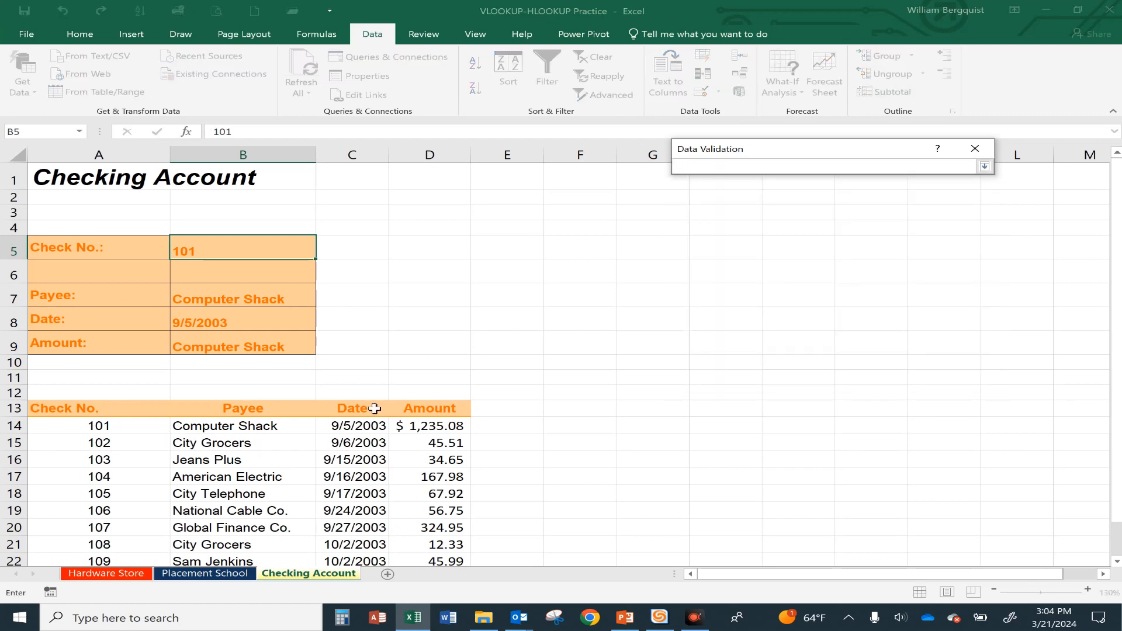
{"action": "scroll", "coordinate": [377, 404], "scroll_direction": "down", "scroll_amount": 2}
{"action": "left_click_drag", "start_coordinate": [83, 305], "coordinate": [80, 452]}
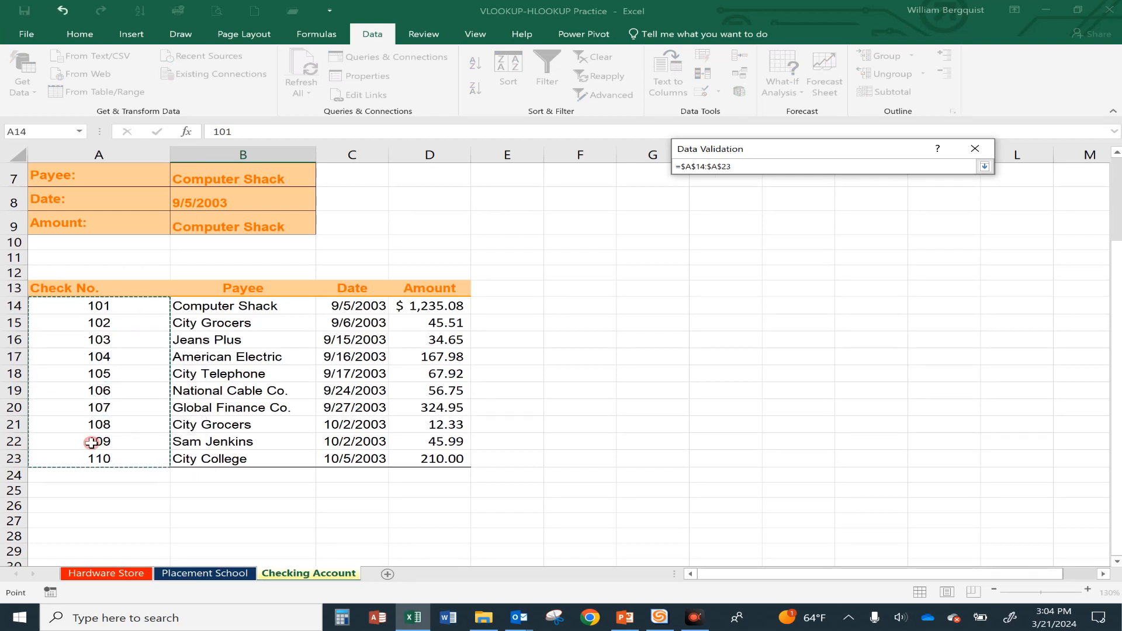
{"action": "left_click", "coordinate": [984, 167]}
{"action": "left_click", "coordinate": [893, 371]}
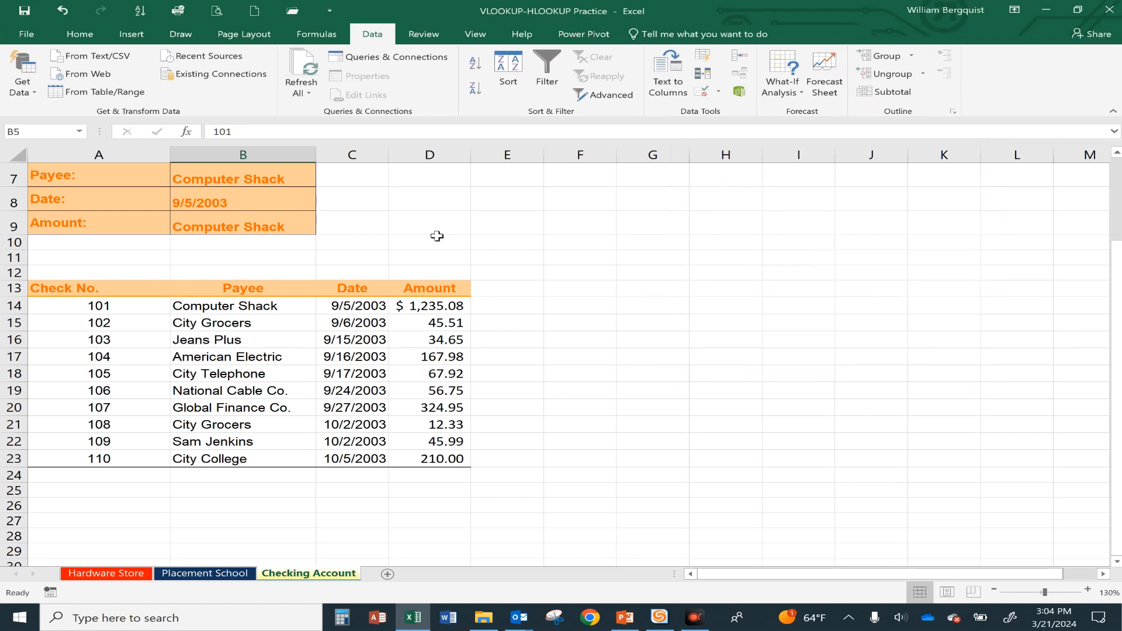
Test the in-cell list in B5 by choosing check numbers 106, 103, 107 and 110 in turn.
{"action": "scroll", "coordinate": [437, 236], "scroll_direction": "up", "scroll_amount": 2}
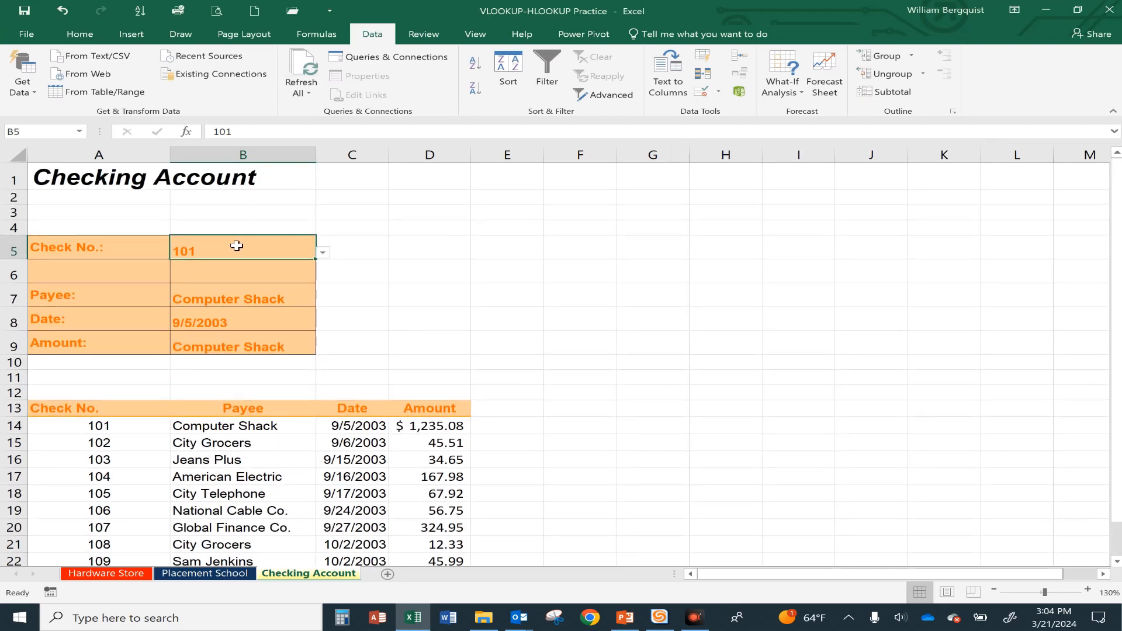
{"action": "left_click", "coordinate": [323, 253]}
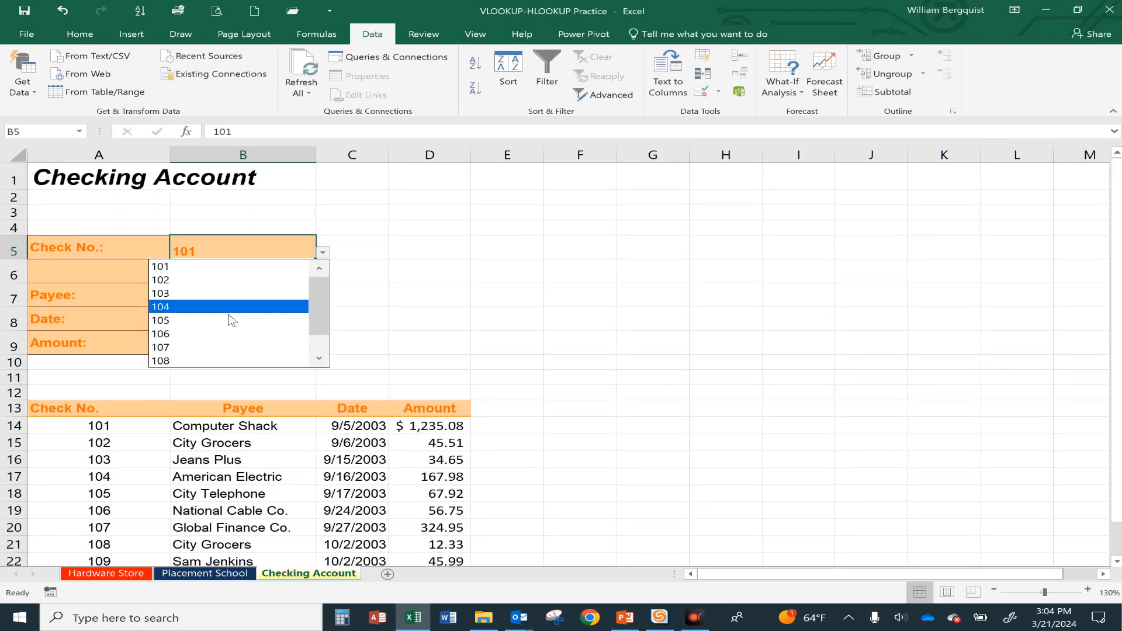
{"action": "left_click", "coordinate": [188, 333]}
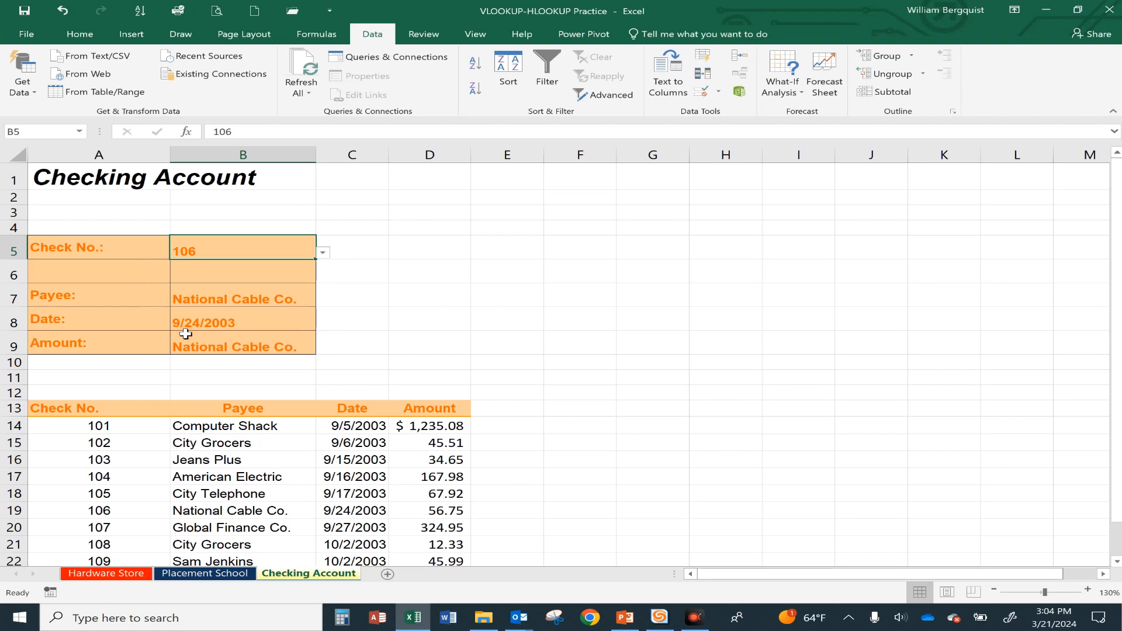
{"action": "left_click", "coordinate": [323, 254]}
{"action": "left_click_drag", "start_coordinate": [320, 315], "coordinate": [320, 284]}
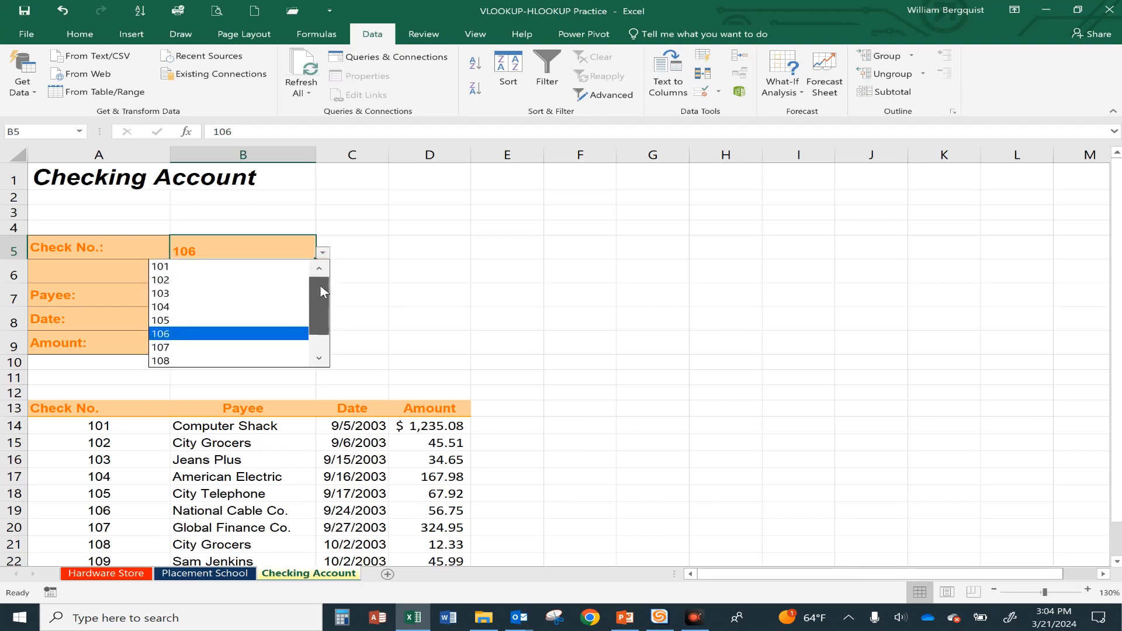
{"action": "left_click", "coordinate": [205, 292]}
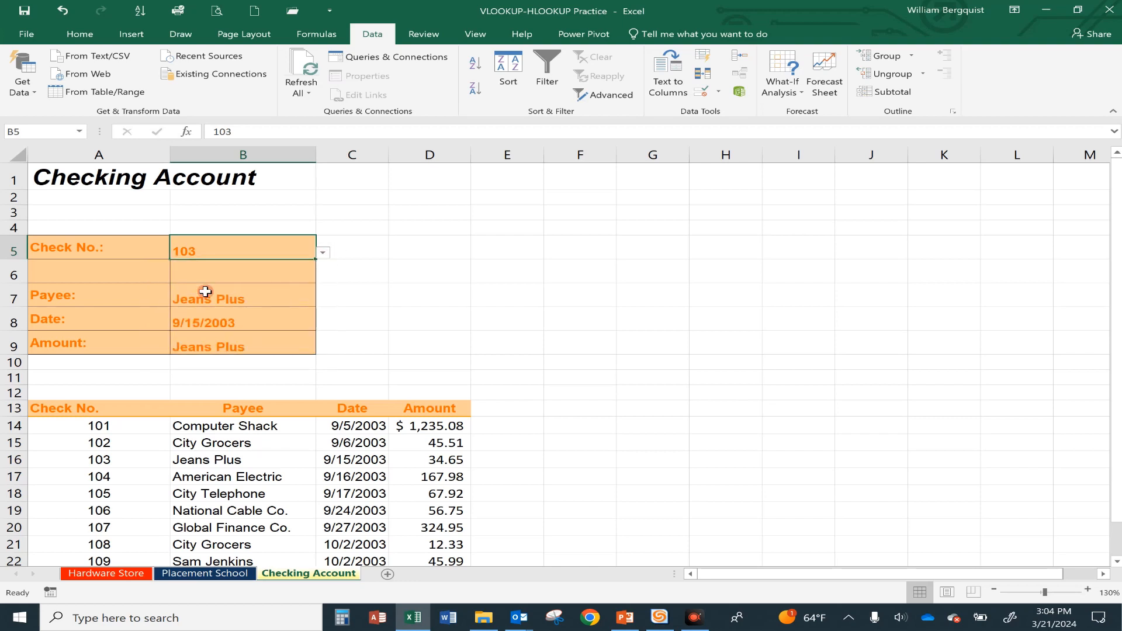
{"action": "left_click", "coordinate": [324, 256]}
{"action": "left_click_drag", "start_coordinate": [318, 317], "coordinate": [316, 303]}
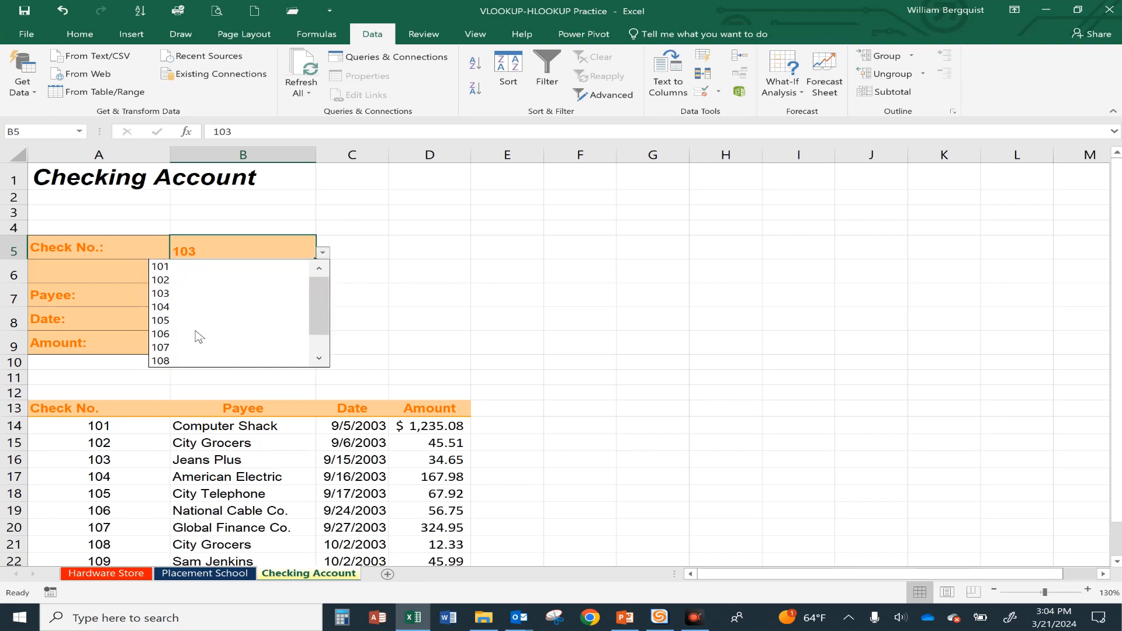
{"action": "left_click", "coordinate": [172, 348]}
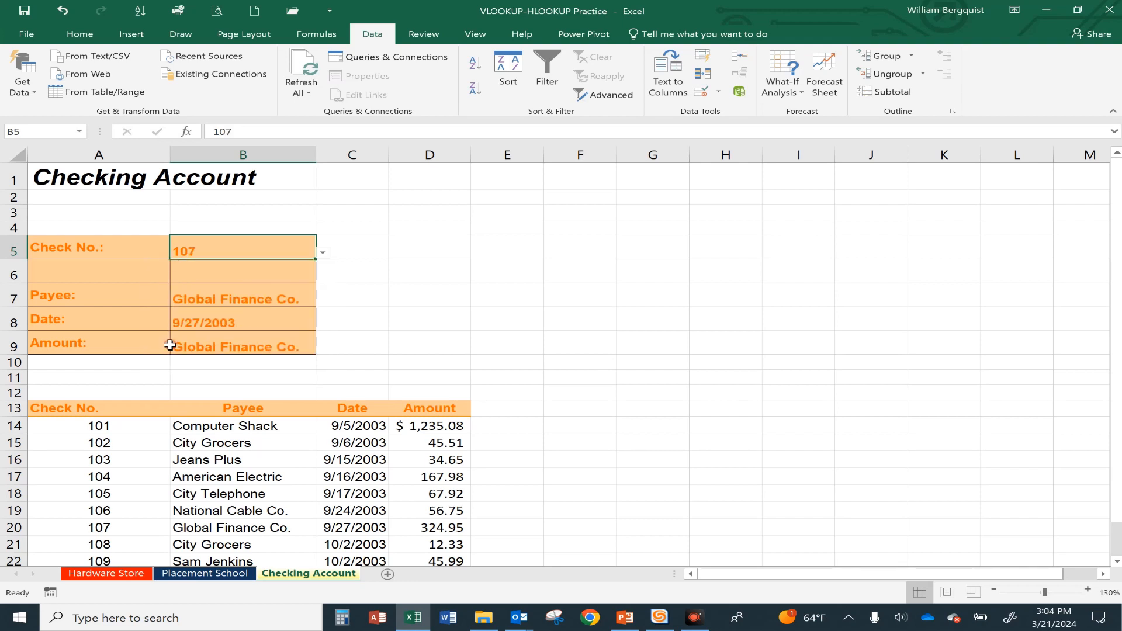
{"action": "left_click", "coordinate": [323, 254]}
{"action": "left_click", "coordinate": [177, 359]}
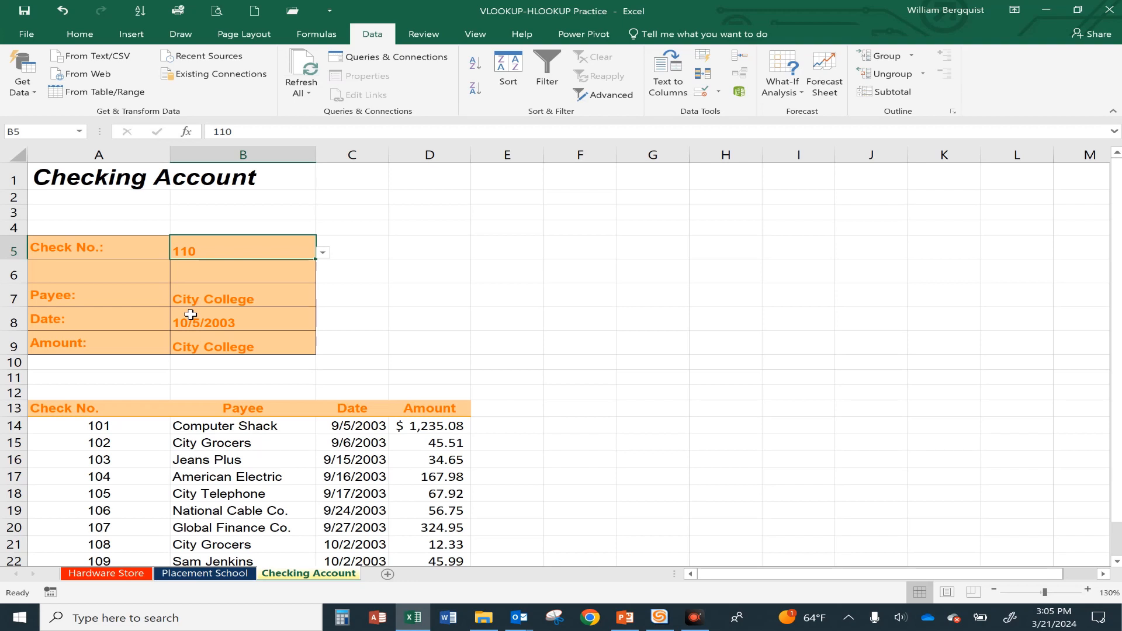
Examine the check number, payee and date columns of the check list that supply the list and the lookups.
{"action": "scroll", "coordinate": [388, 318], "scroll_direction": "down", "scroll_amount": 1}
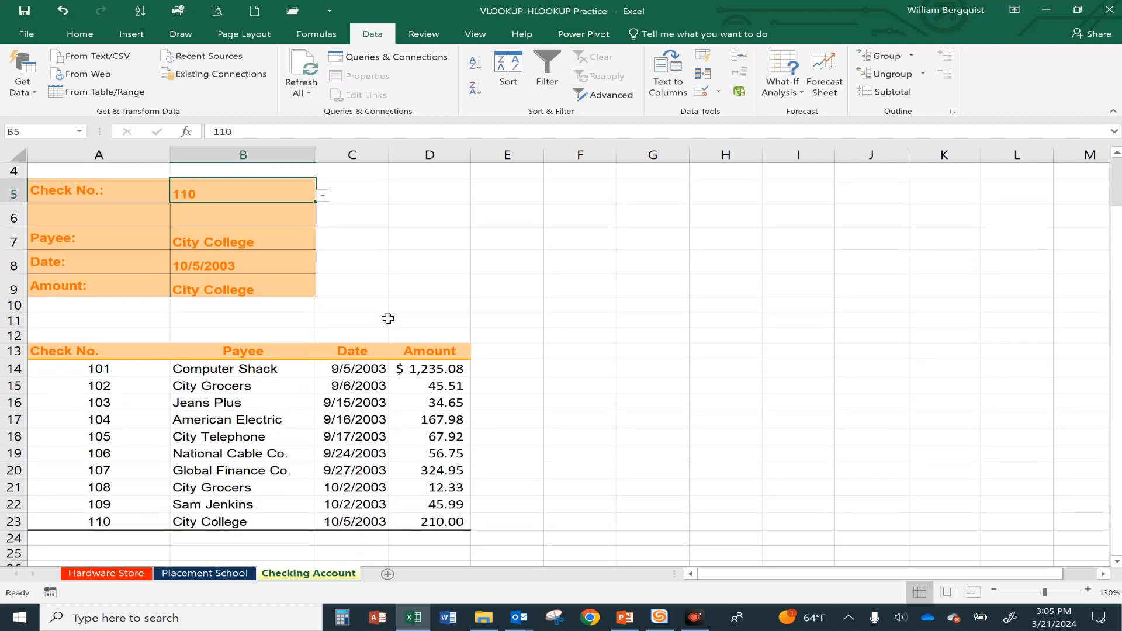
{"action": "left_click_drag", "start_coordinate": [88, 368], "coordinate": [78, 522]}
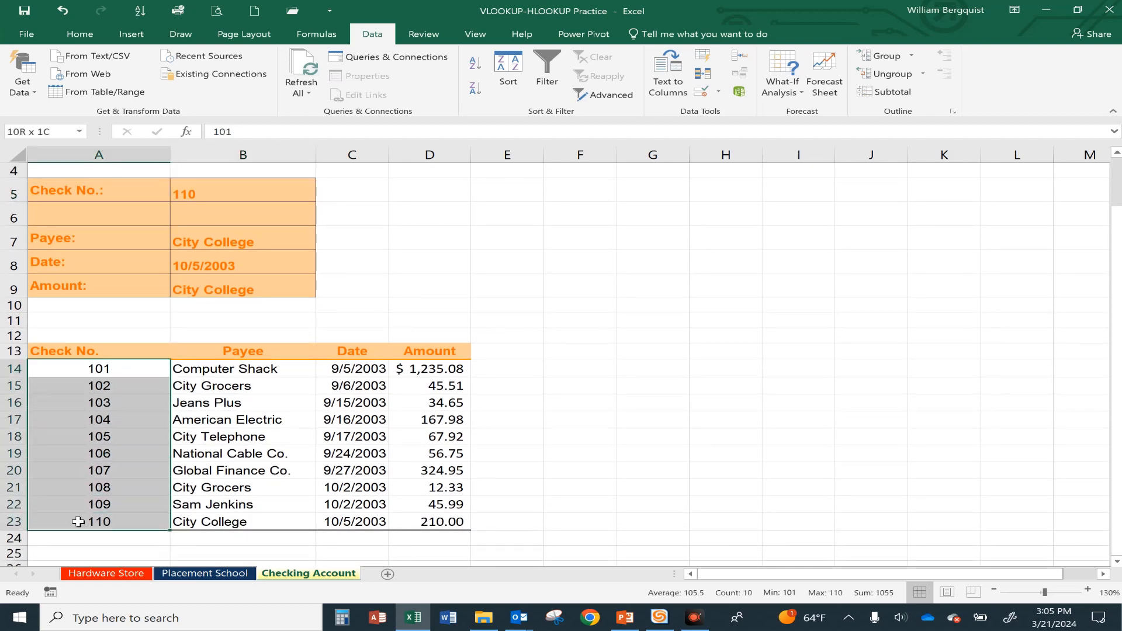
{"action": "left_click", "coordinate": [96, 370]}
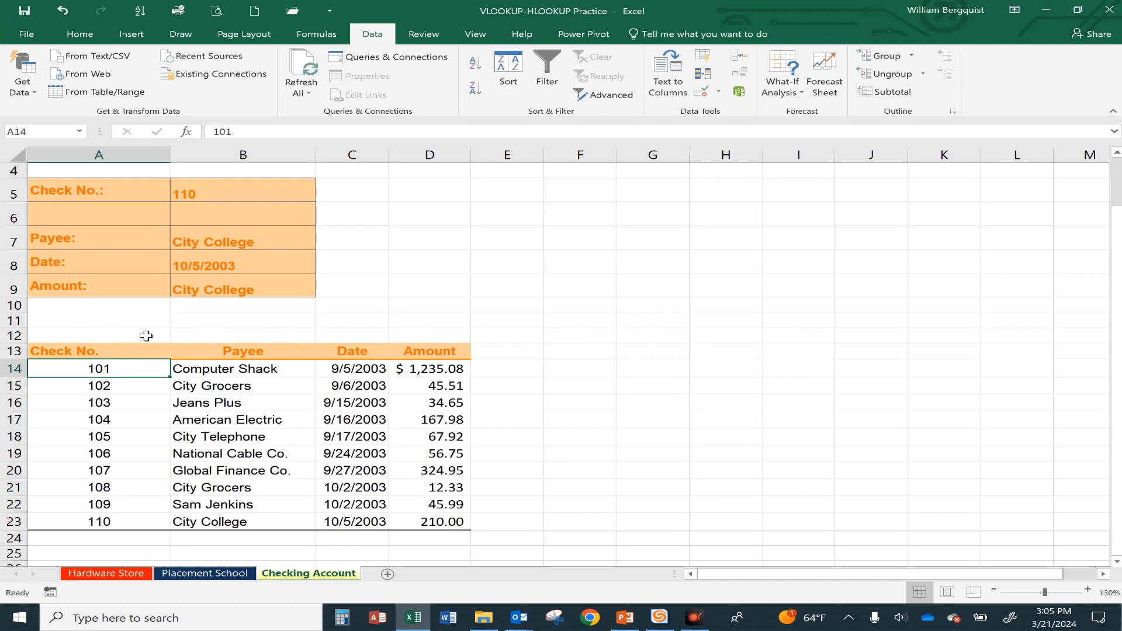
{"action": "left_click", "coordinate": [220, 375]}
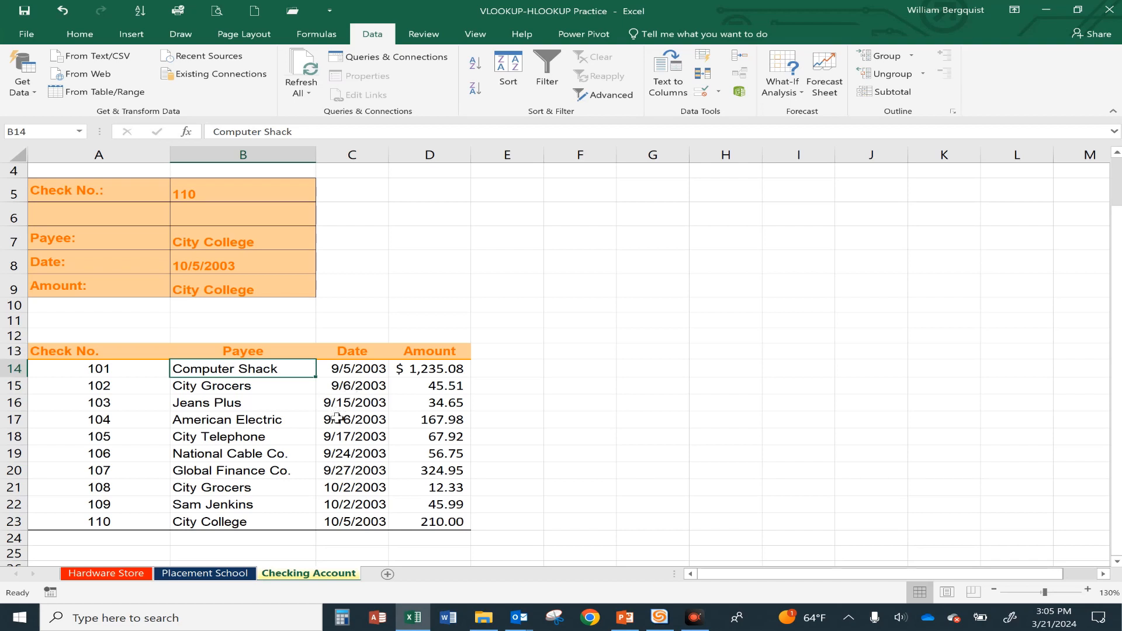
{"action": "scroll", "coordinate": [336, 417], "scroll_direction": "up", "scroll_amount": 1}
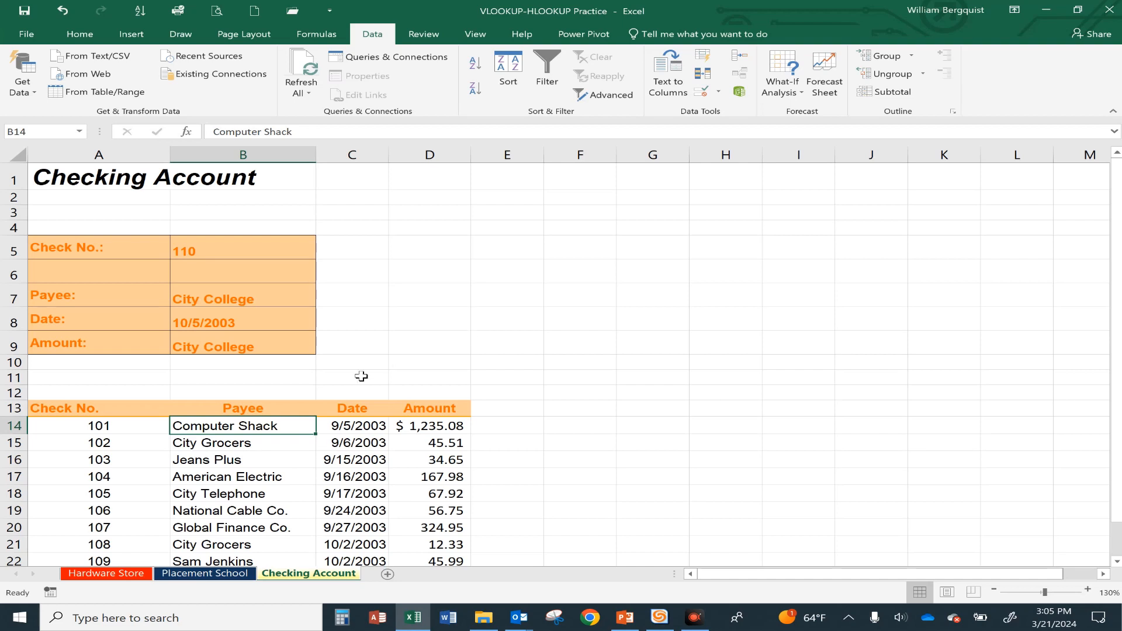
{"action": "left_click", "coordinate": [111, 429]}
{"action": "left_click", "coordinate": [296, 448]}
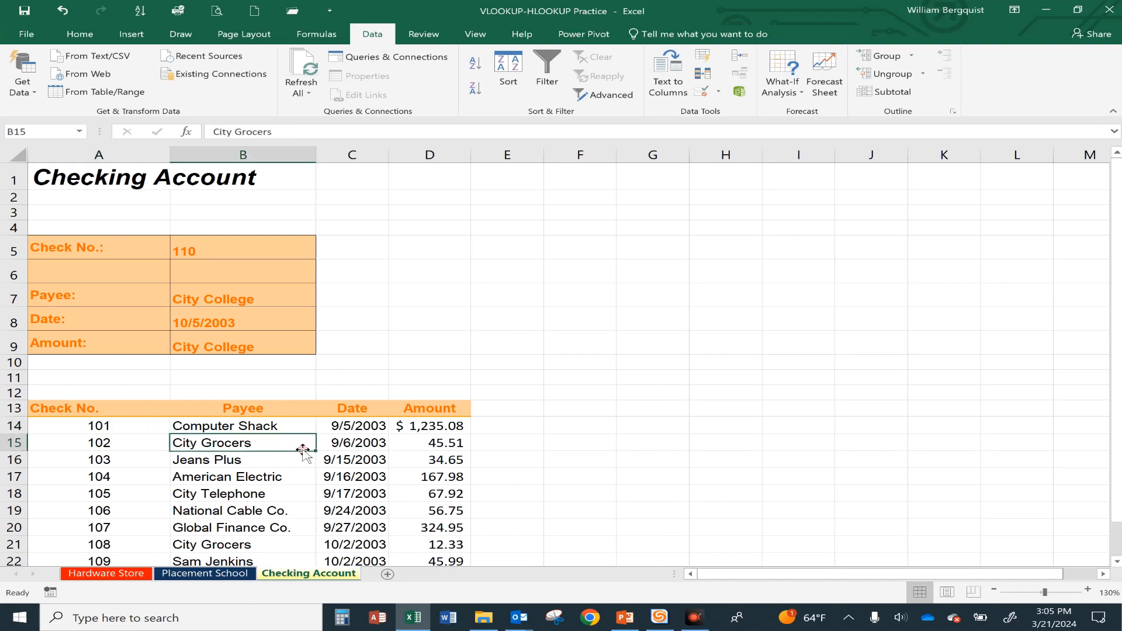
{"action": "left_click", "coordinate": [369, 448]}
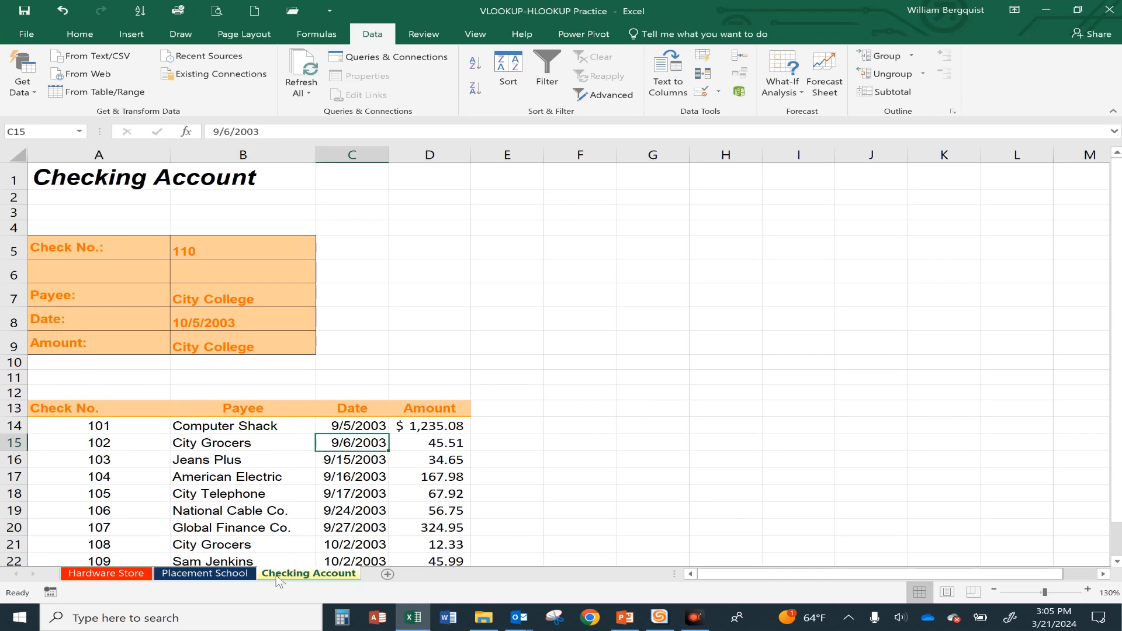
Review the Placement School and Hardware Store sheets, ending on the Hardware Store title in A1.
{"action": "left_click", "coordinate": [232, 574]}
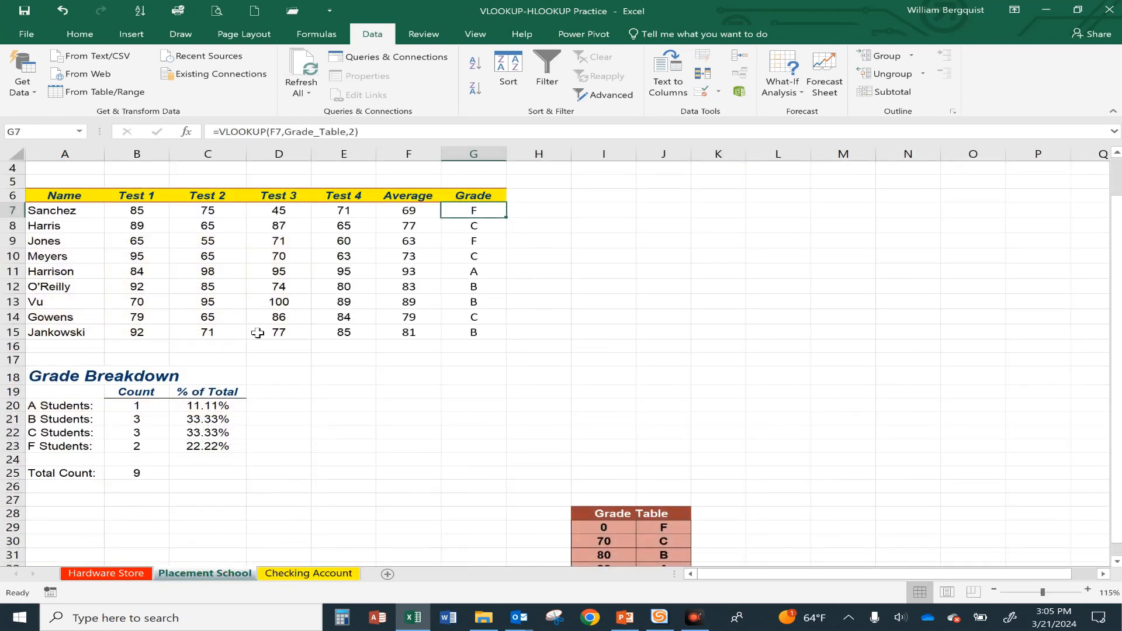
{"action": "left_click", "coordinate": [115, 578]}
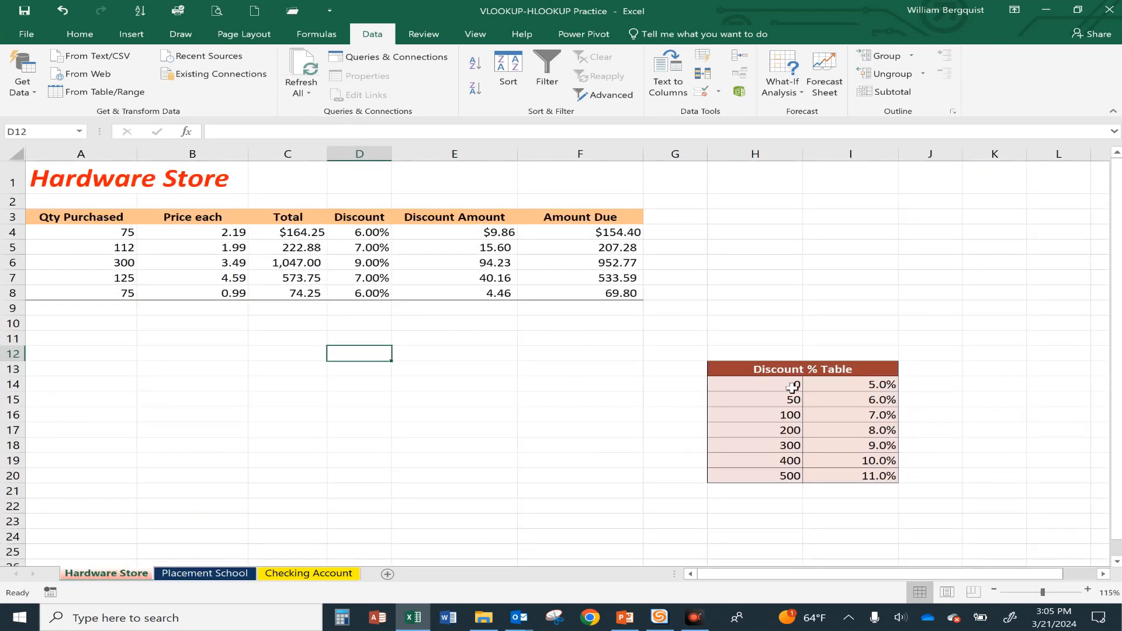
{"action": "left_click", "coordinate": [58, 172]}
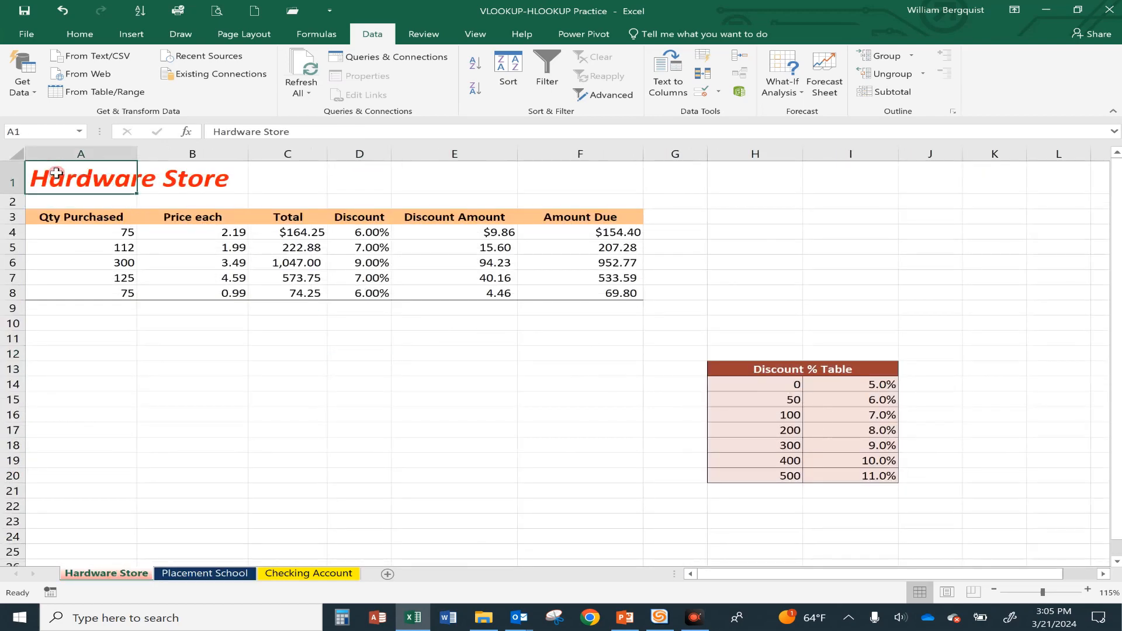